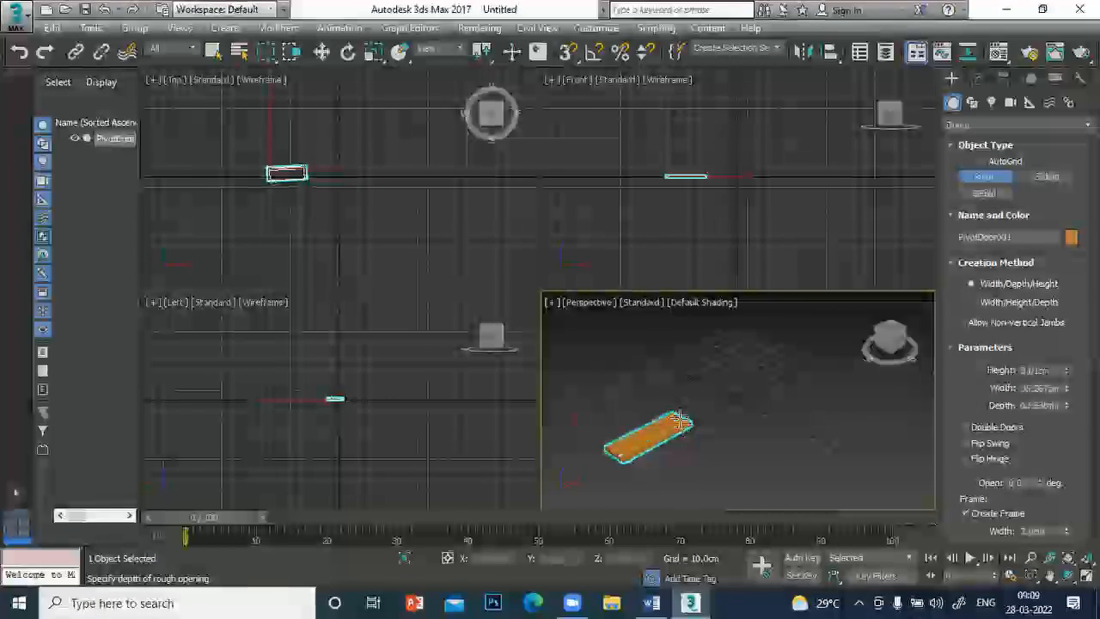
- Finish drawing the pivot door in the Perspective view, about 6.3 cm deep and 97 cm high
click(679, 418)
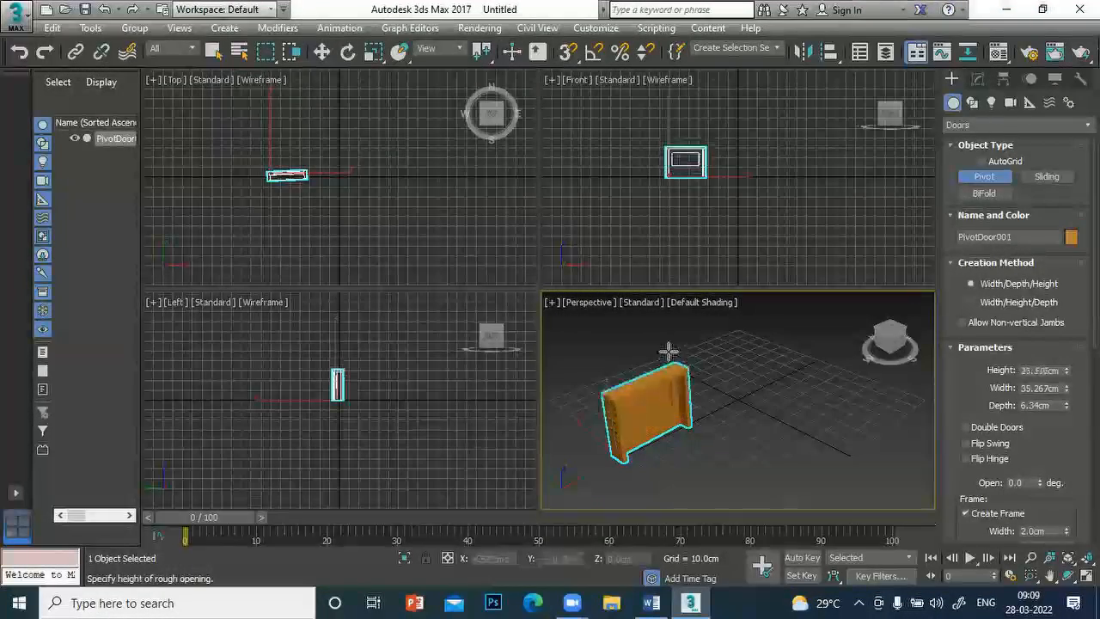
click(645, 222)
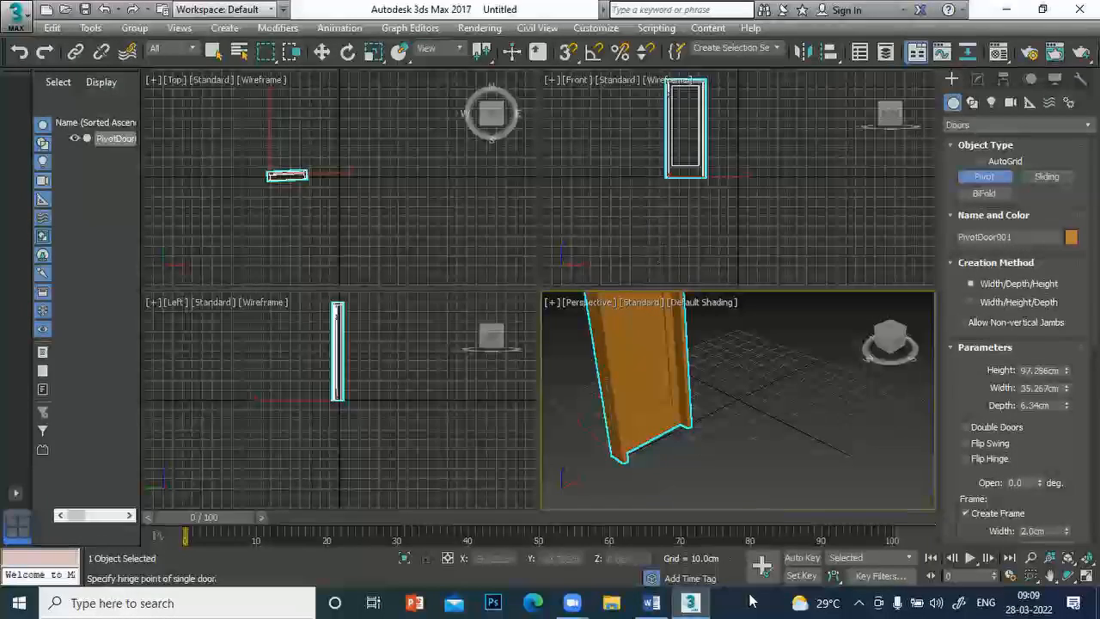
middle_drag(759, 417, 737, 441)
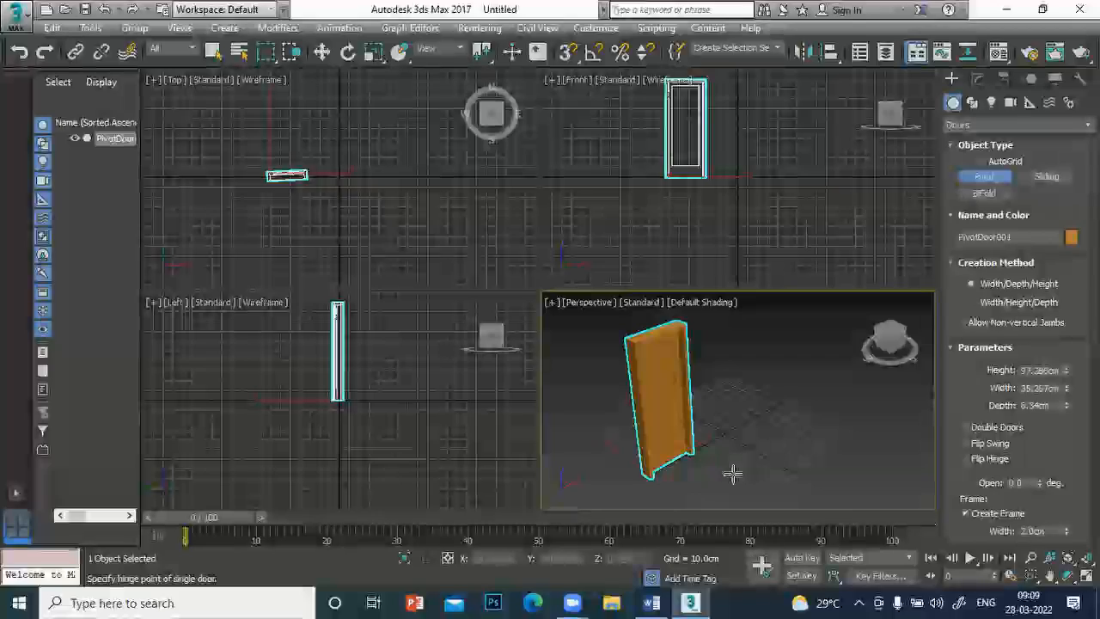
- Draw a second pivot door about 71 cm wide beside the first one, and undo its creation
drag(733, 473, 798, 431)
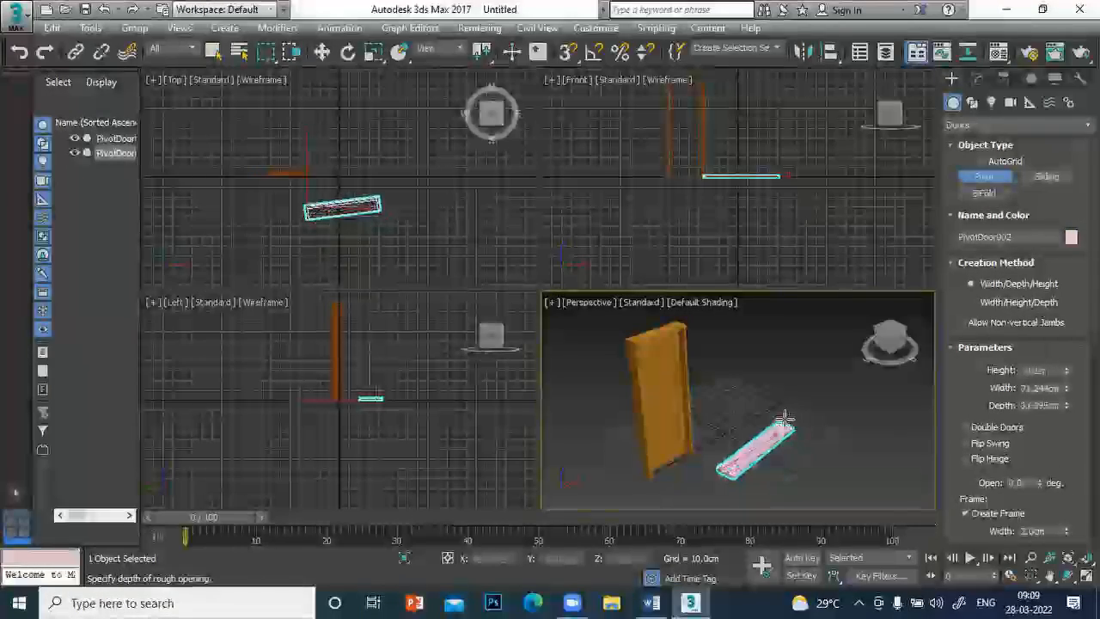
click(796, 432)
click(762, 307)
key(ctrl+z)
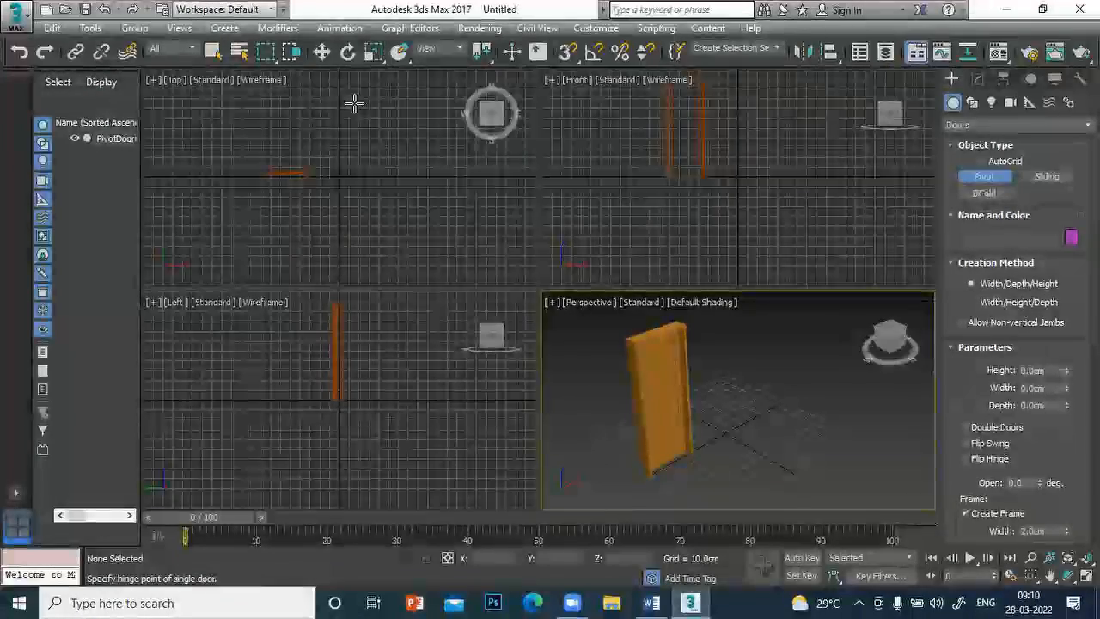
- Select the pivot door and set its height to 200 cm in its modify parameters
click(214, 52)
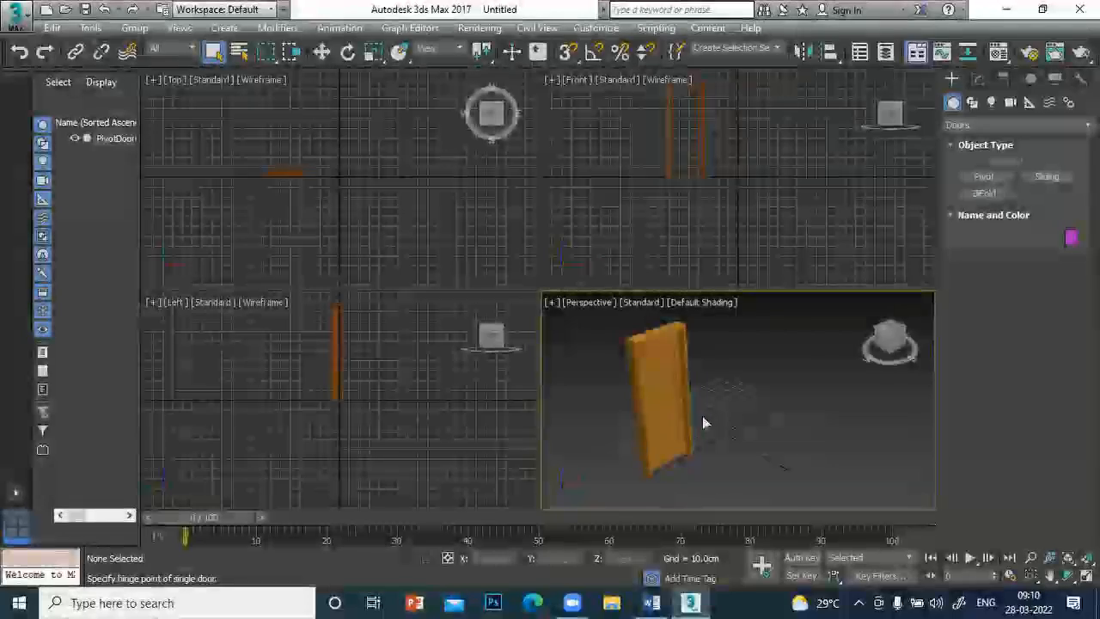
click(659, 391)
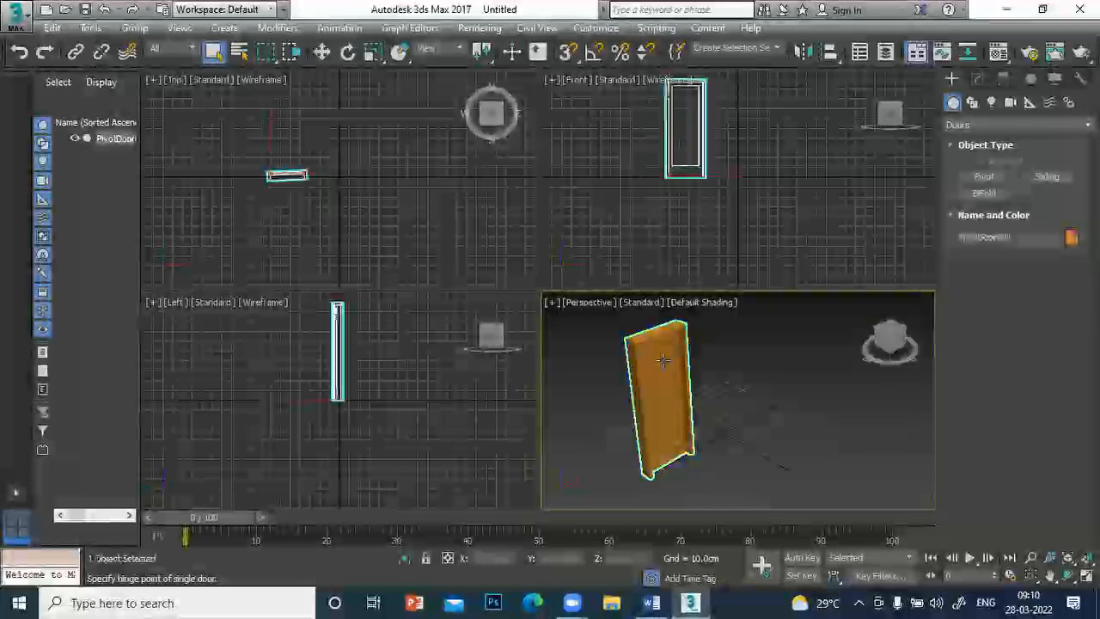
click(977, 79)
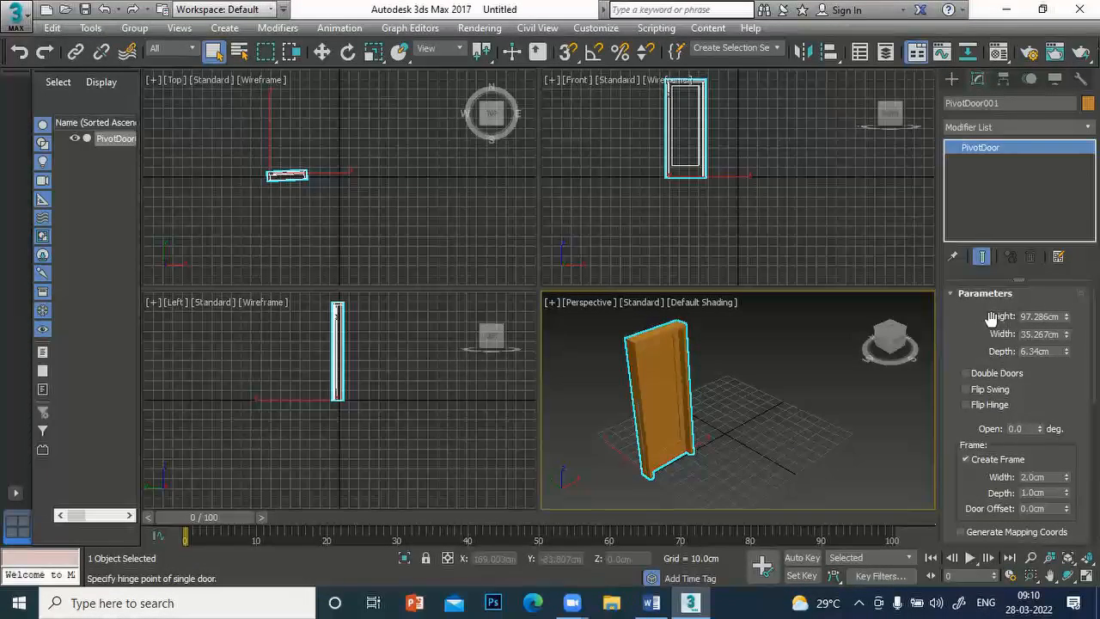
mouse_move(1065, 316)
mouse_down()
mouse_move(1056, 295)
mouse_move(1064, 321)
mouse_up()
double_click(1037, 317)
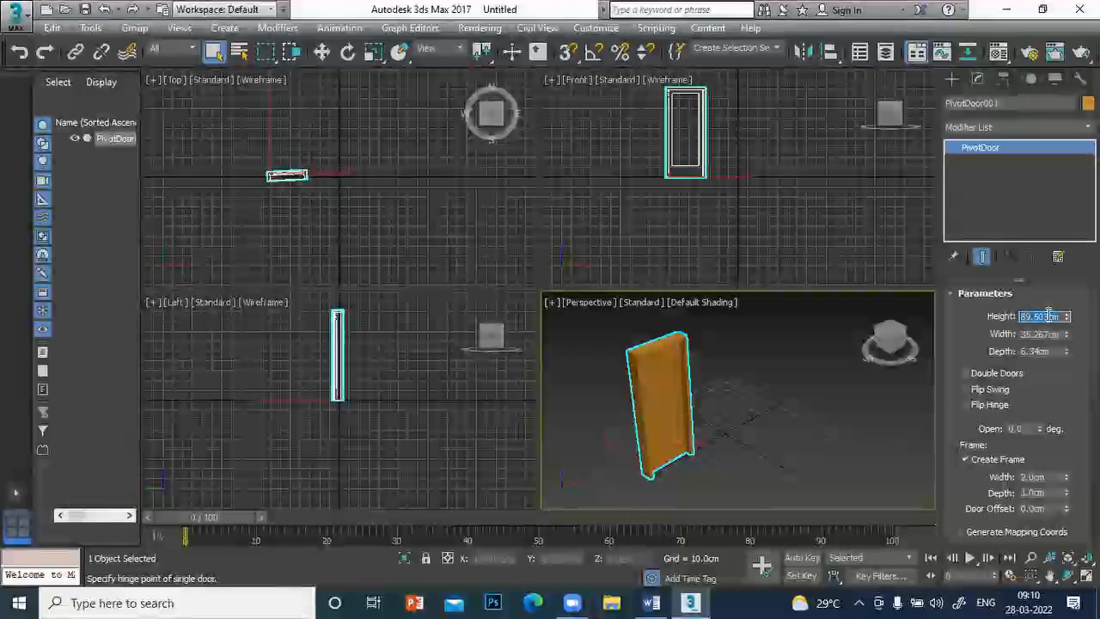
text(20)
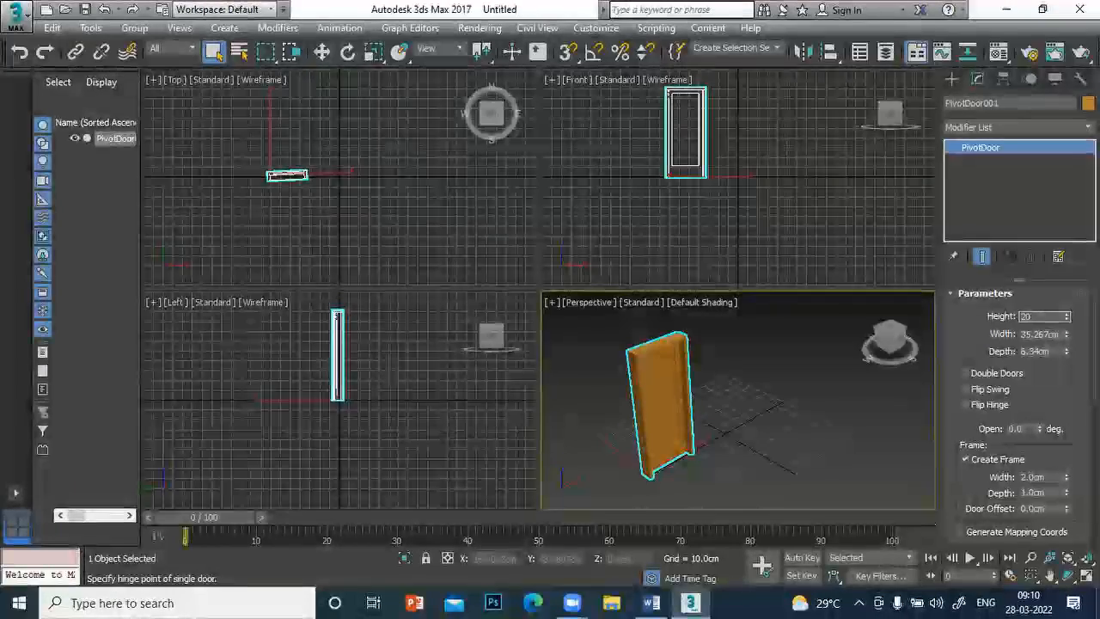
text(0)
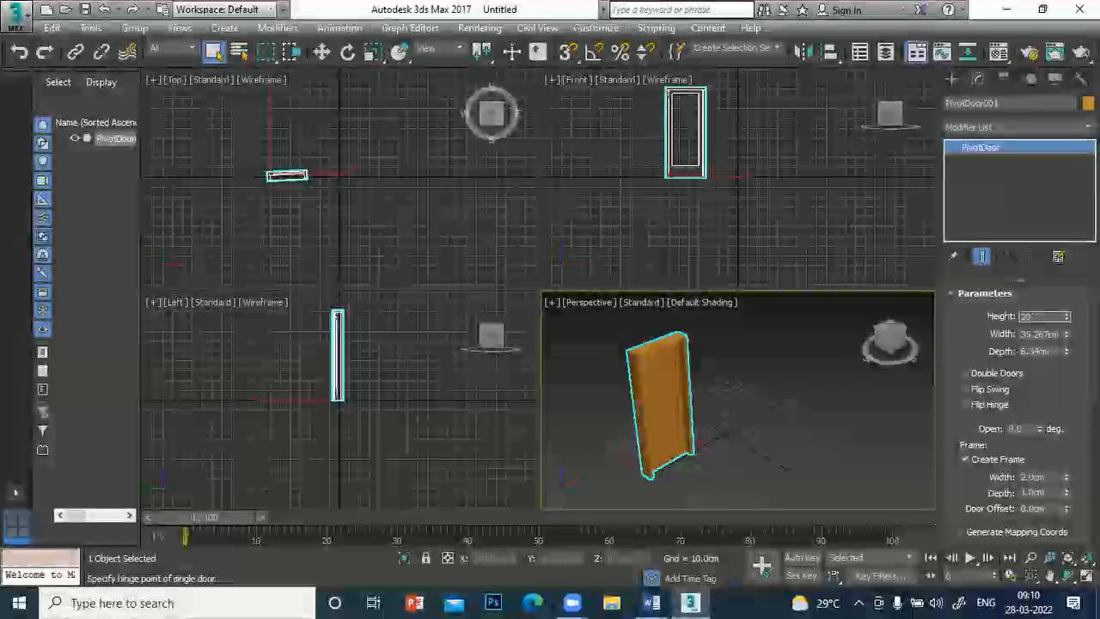
key(Return)
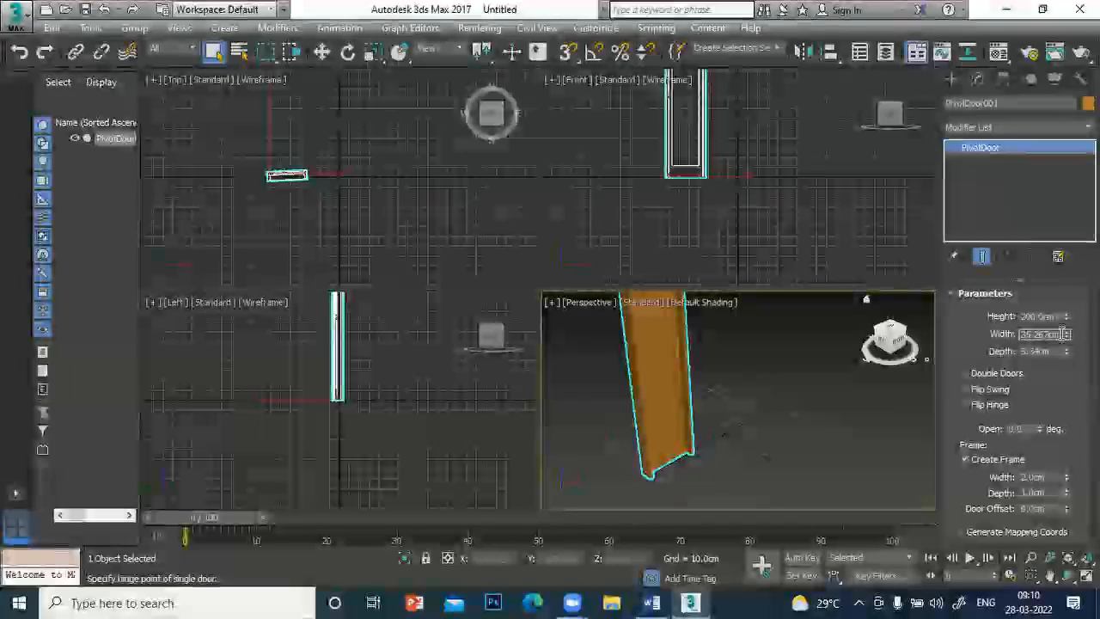
- Set the pivot door's width to 100 cm and its depth to 1 cm
drag(1060, 334, 970, 331)
text(100)
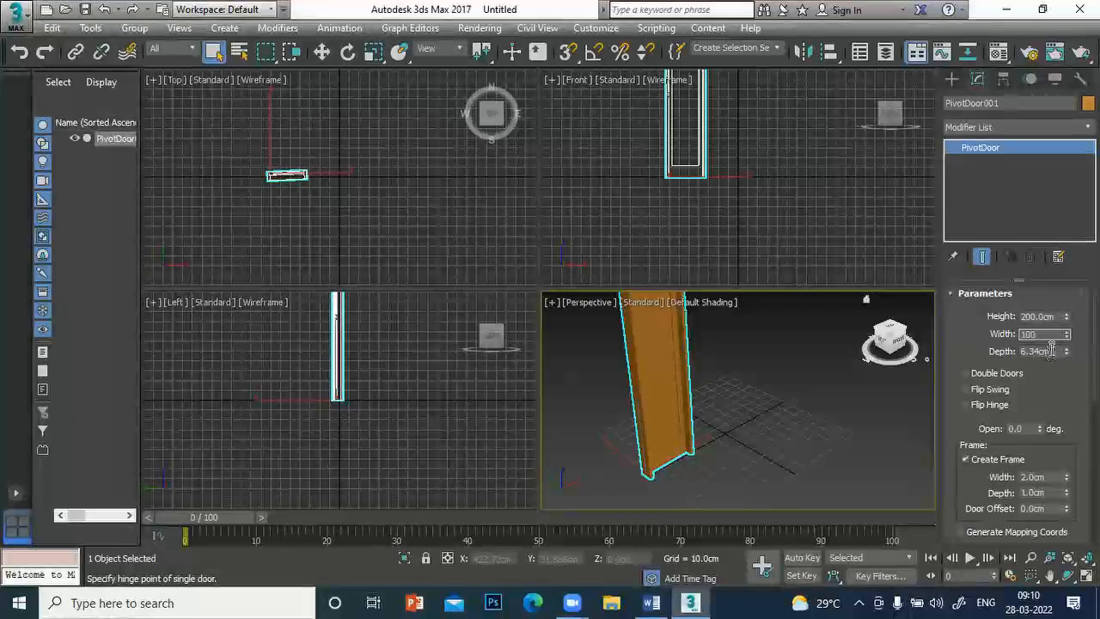
key(Tab)
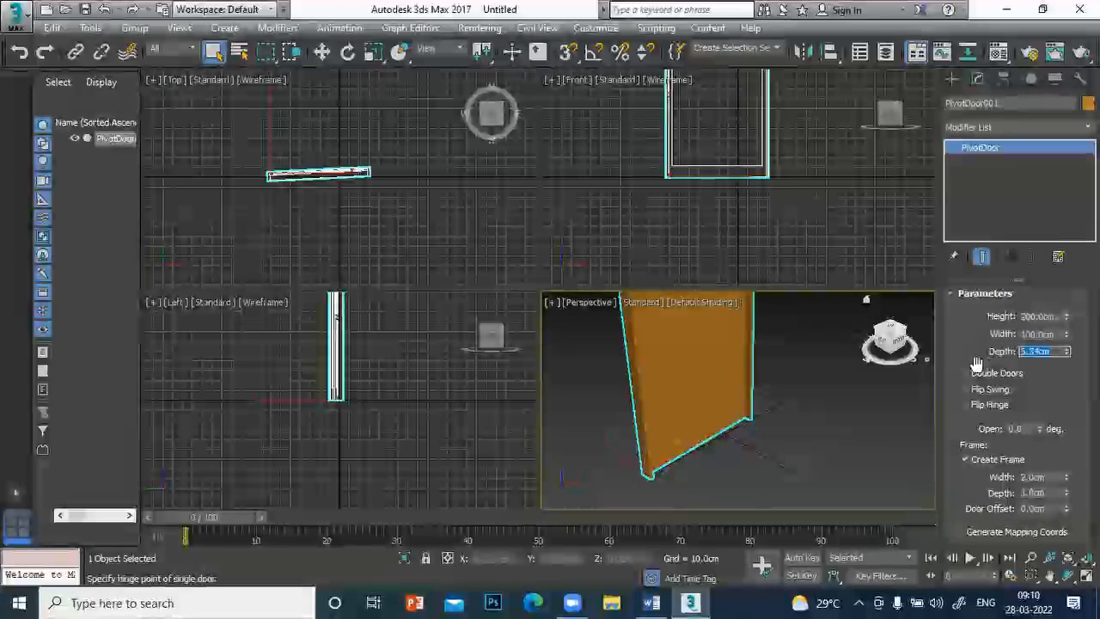
text(1)
key(Return)
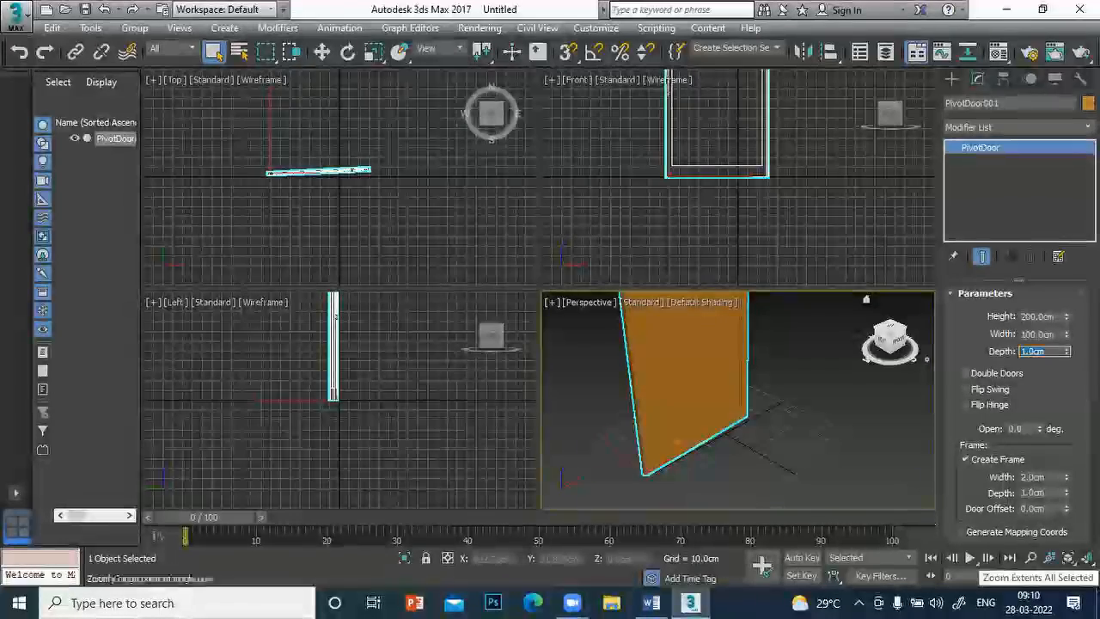
- Maximize the Perspective view and set the pivot door's frame depth to 10 cm
click(1086, 557)
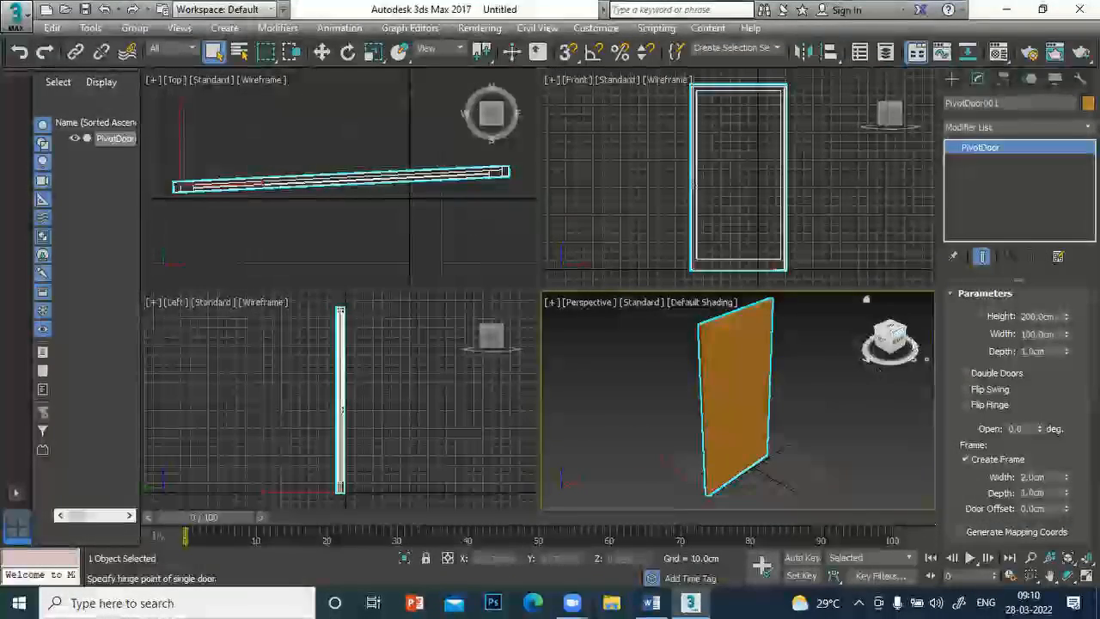
scroll(734, 344, down, 2)
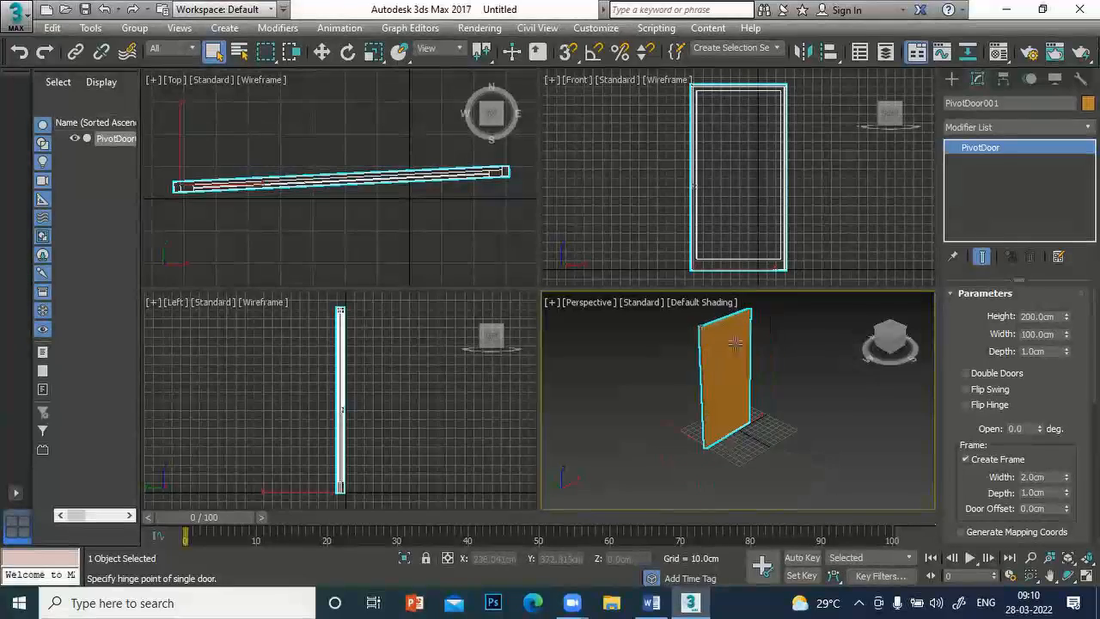
scroll(761, 358, down, 2)
scroll(763, 357, up, 2)
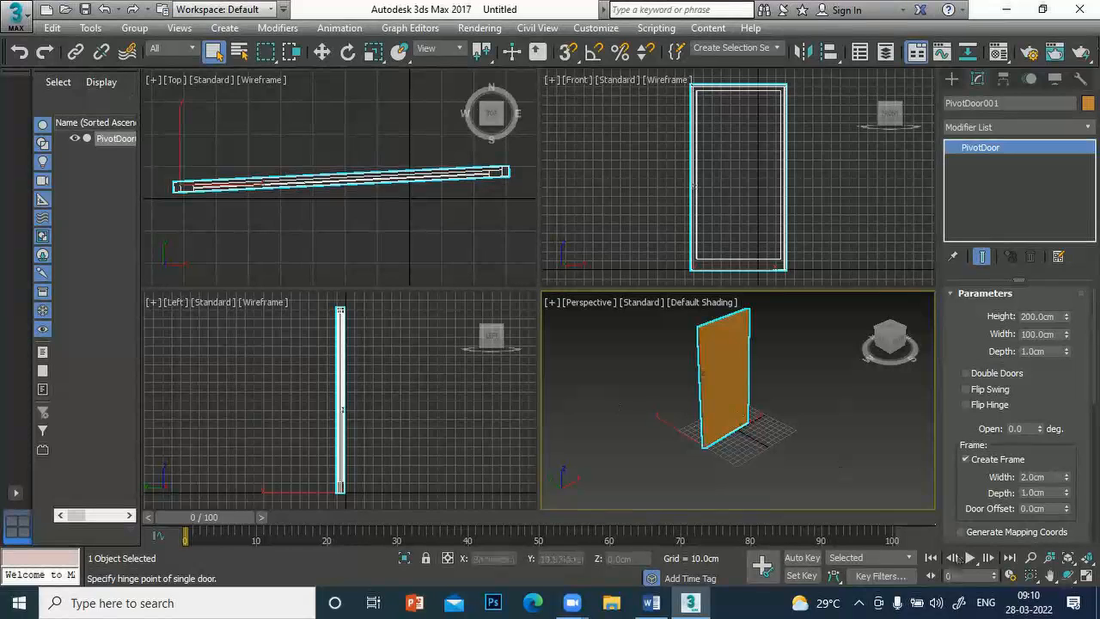
click(1084, 574)
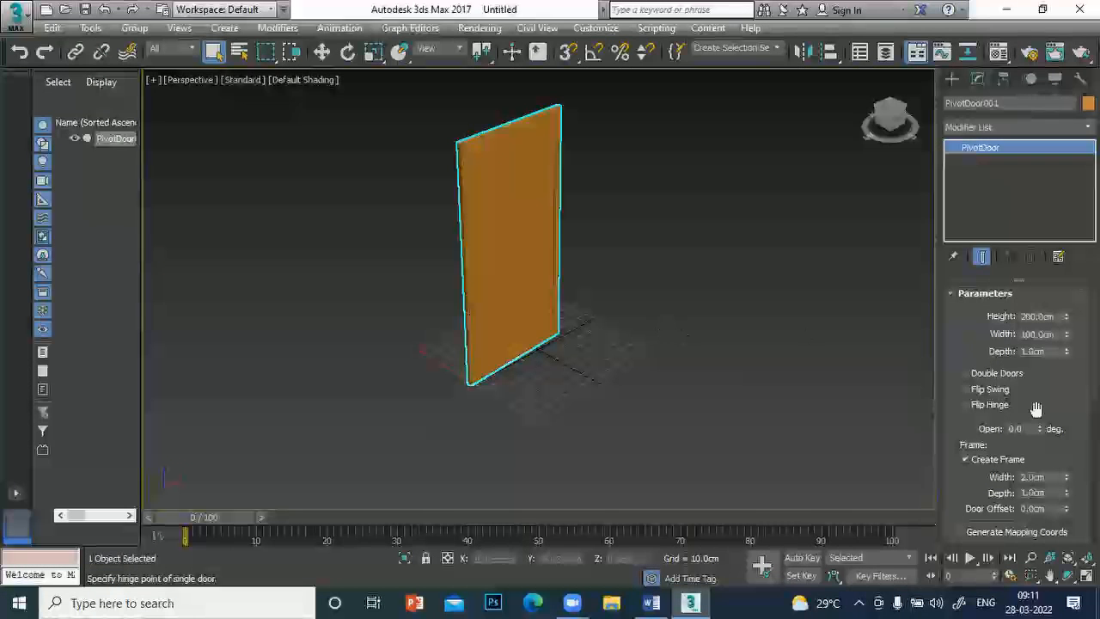
scroll(1027, 378, down, 2)
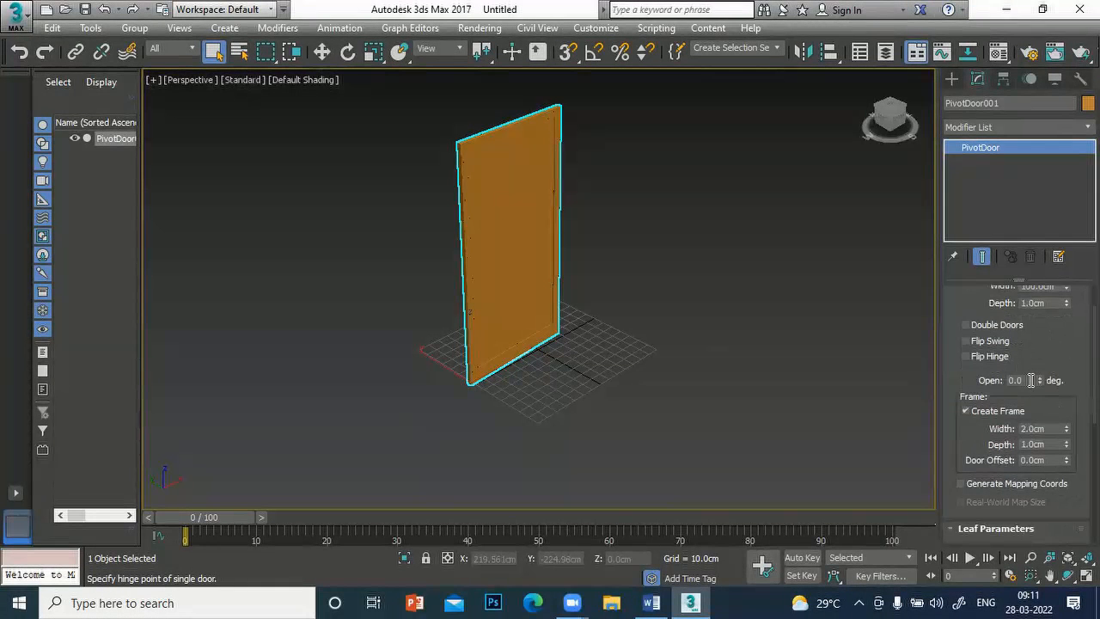
scroll(1019, 346, up, 2)
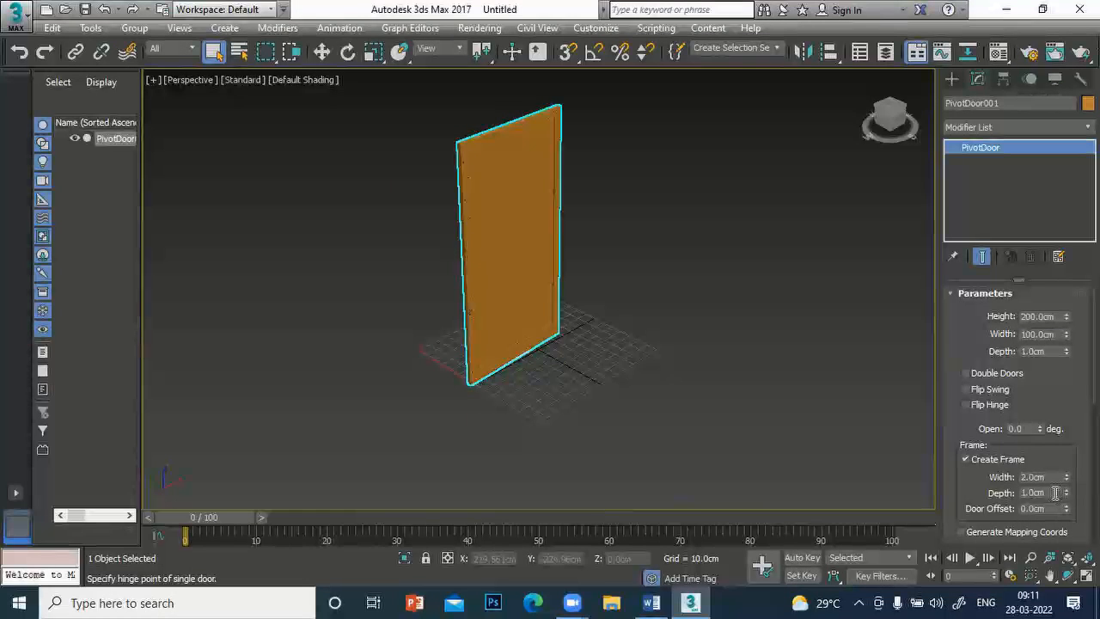
click(1055, 492)
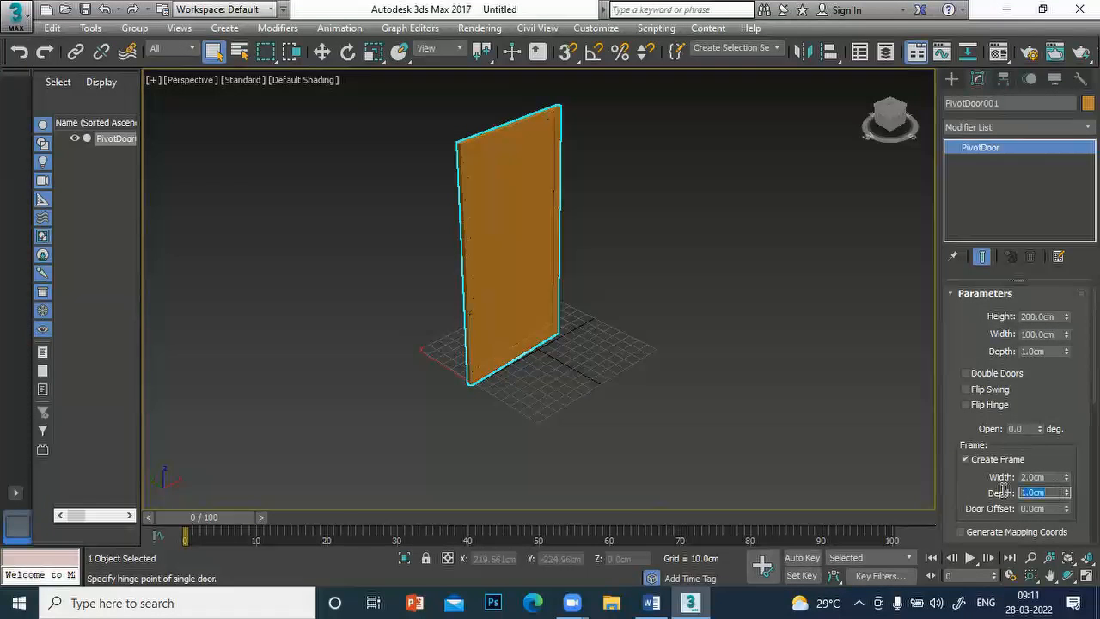
key(Return)
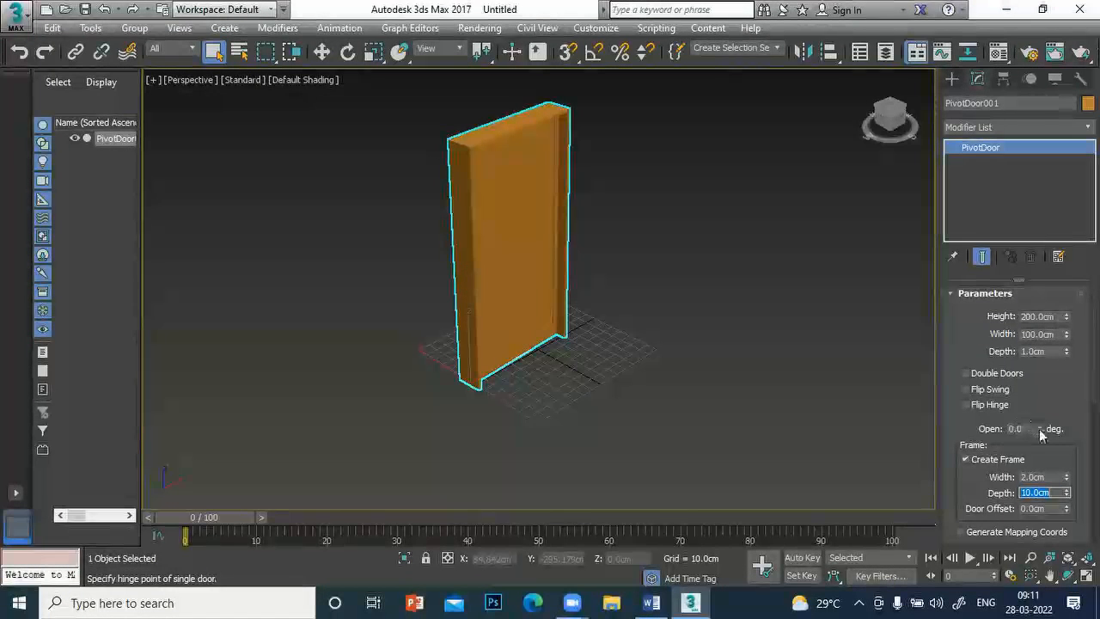
- Convert the pivot door to double doors with flipped swing, and open the leaves to 64 degrees
drag(1039, 430, 1012, 413)
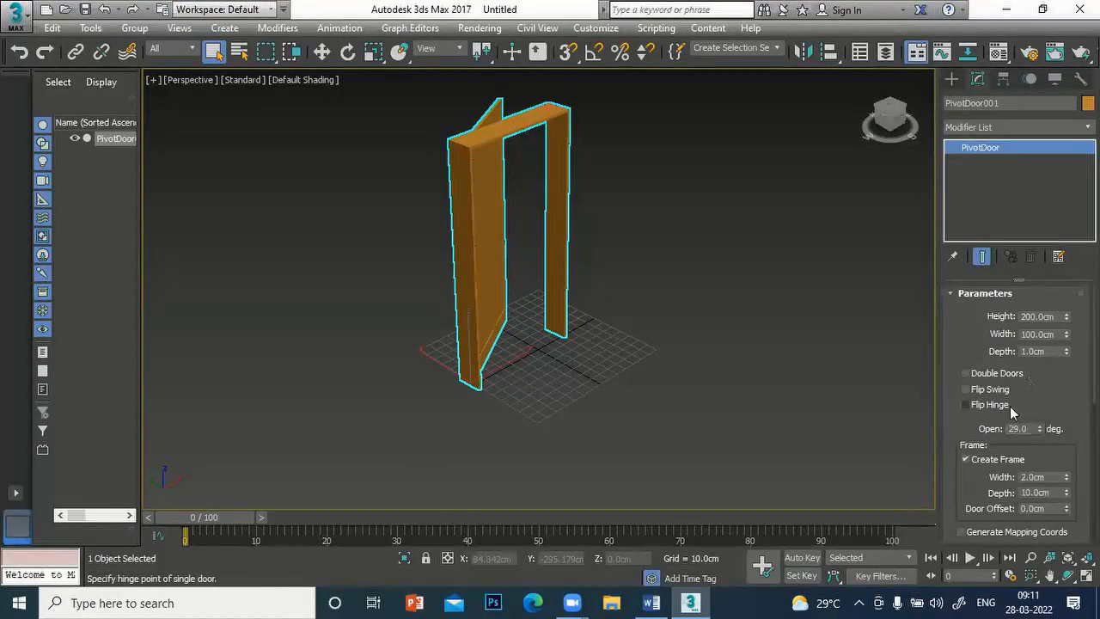
click(966, 372)
drag(1040, 429, 1019, 395)
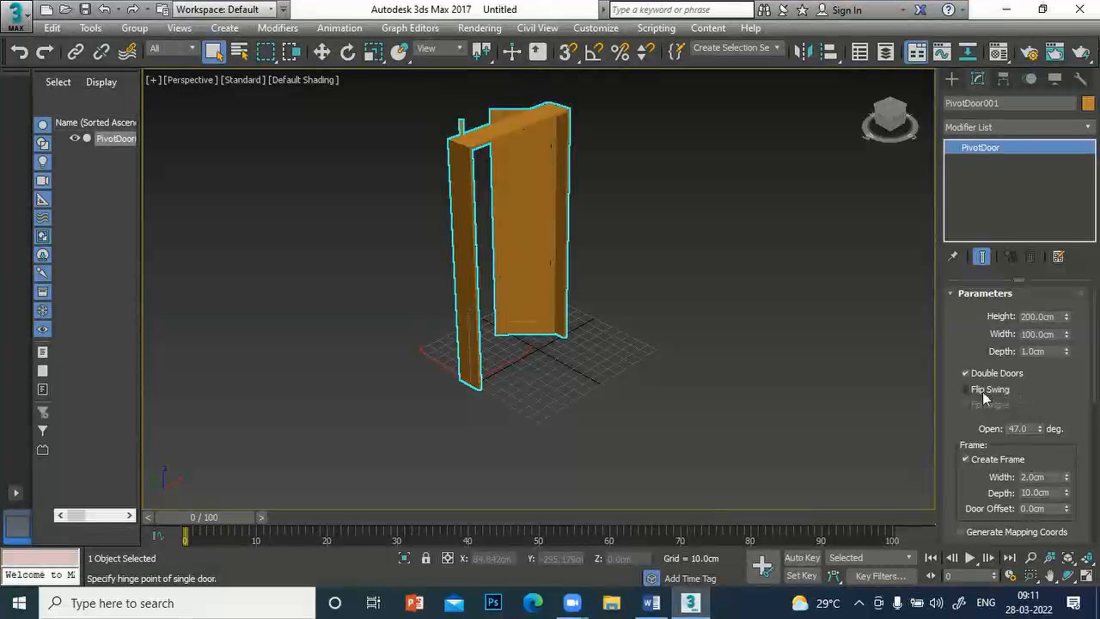
click(967, 390)
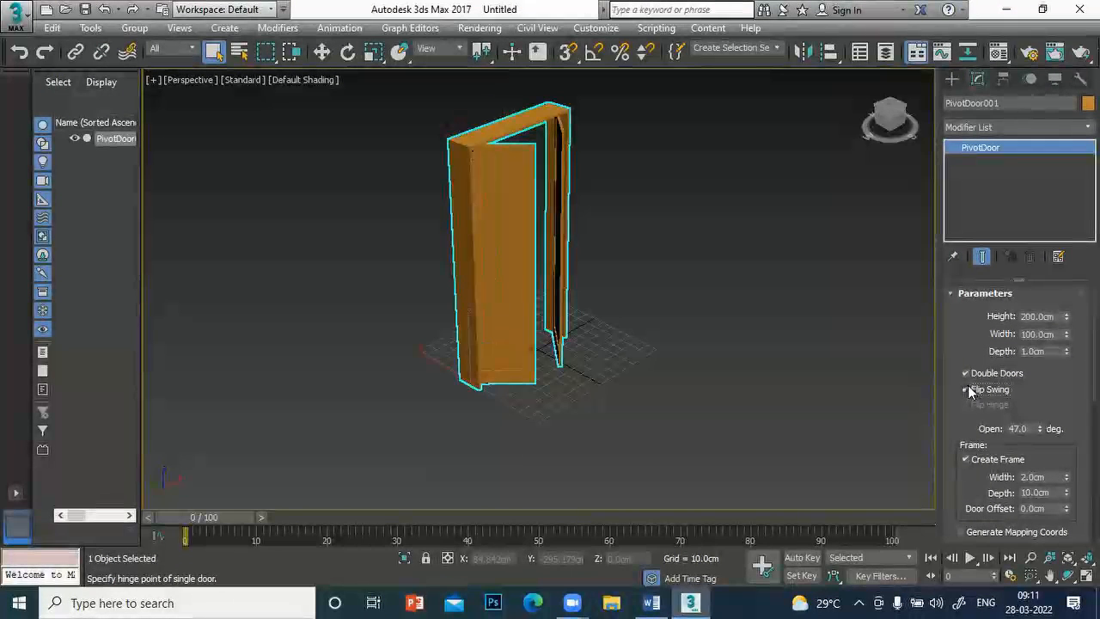
drag(1040, 428, 1043, 398)
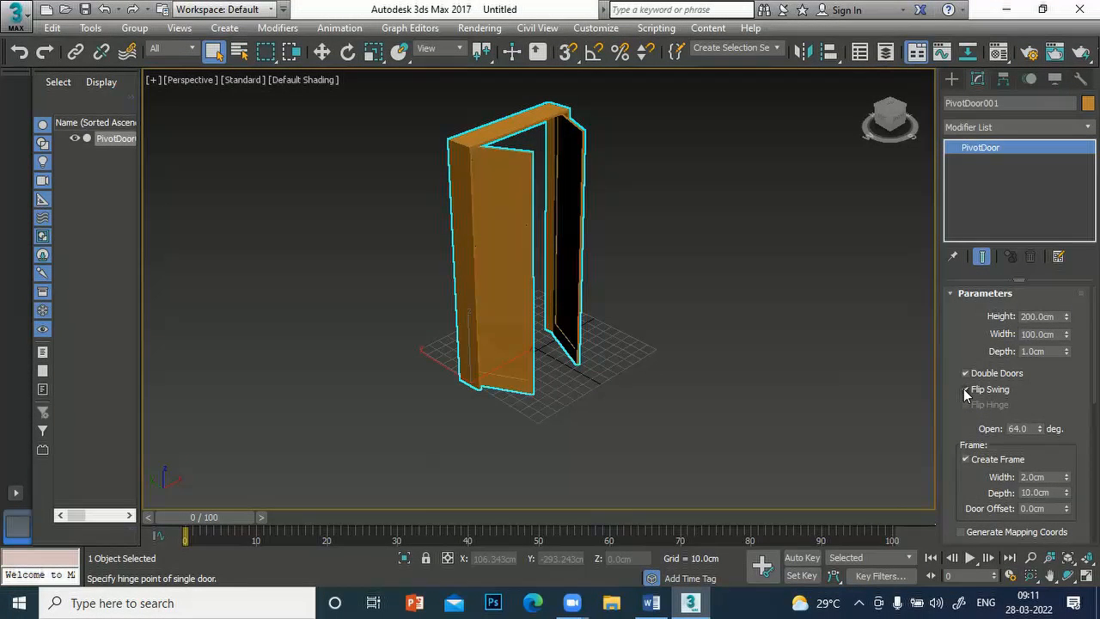
- Toggle the flipped swing off and on again, and change the double doors to a single leaf with flipped hinge
click(965, 389)
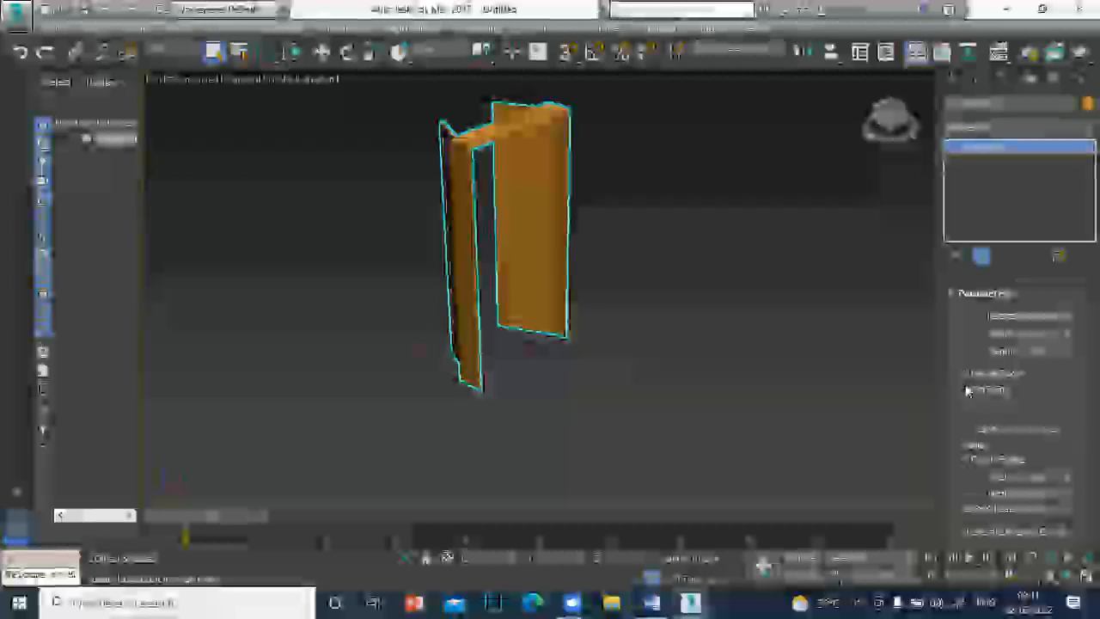
click(966, 391)
click(964, 373)
click(966, 405)
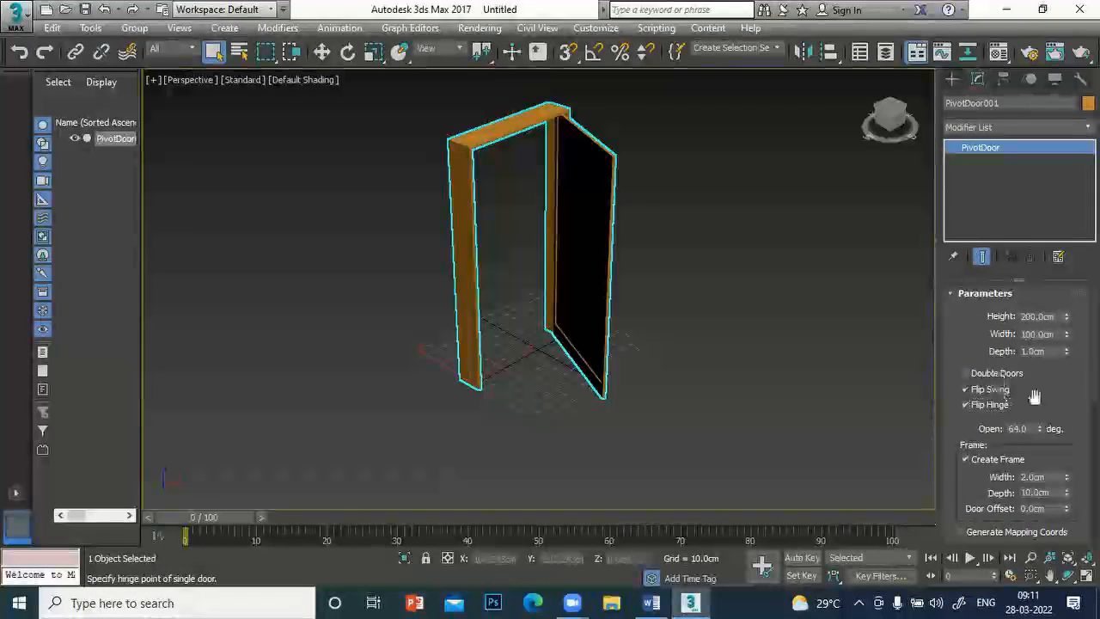
- Set the pivot door's overall depth to 10 cm
scroll(1045, 381, down, 2)
scroll(1045, 391, up, 2)
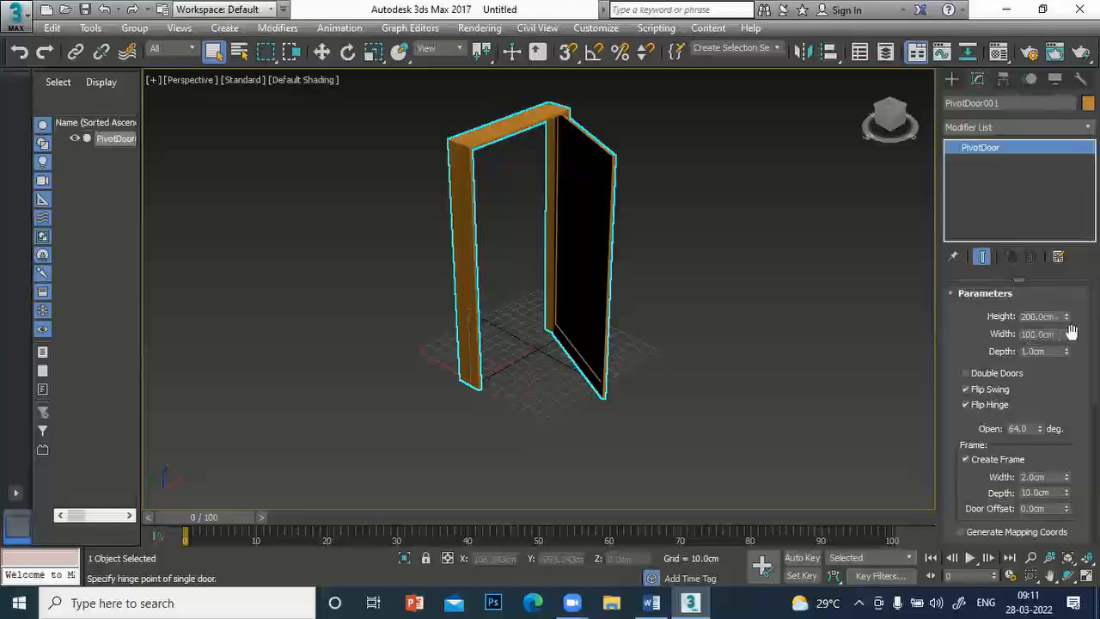
click(1051, 350)
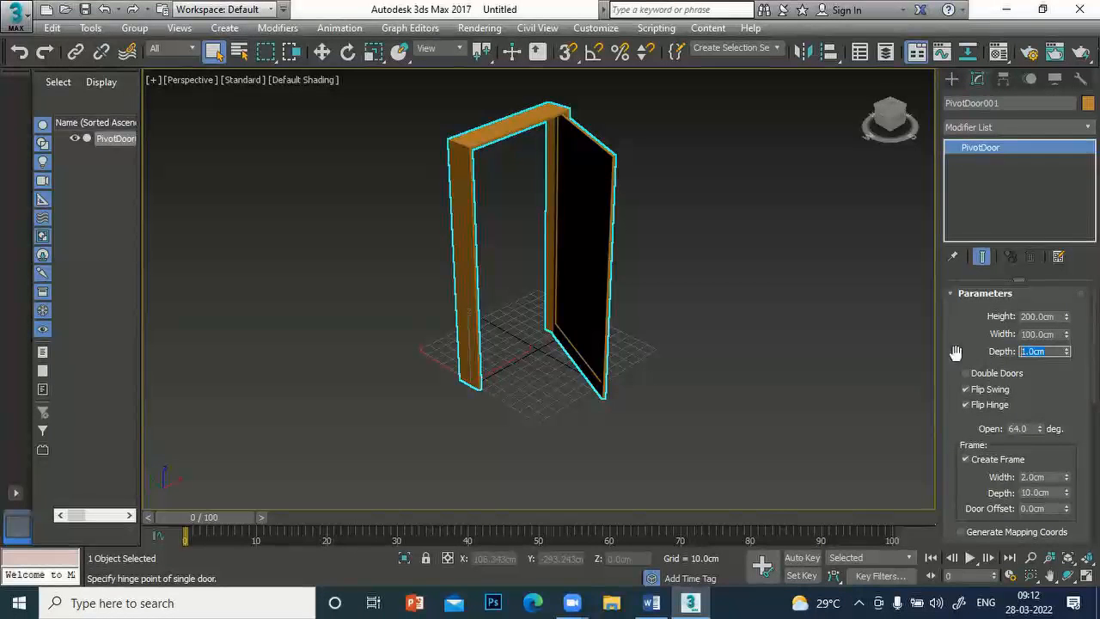
text(10)
key(Return)
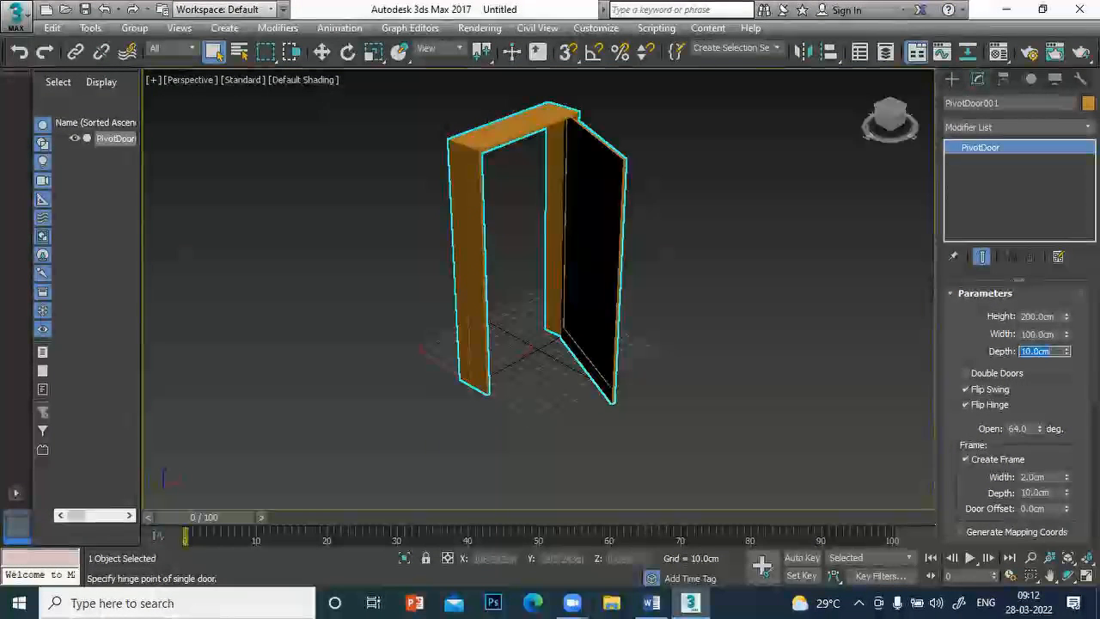
- Turn the door's frame creation off and back on to compare the door without its frame
scroll(1057, 368, down, 1)
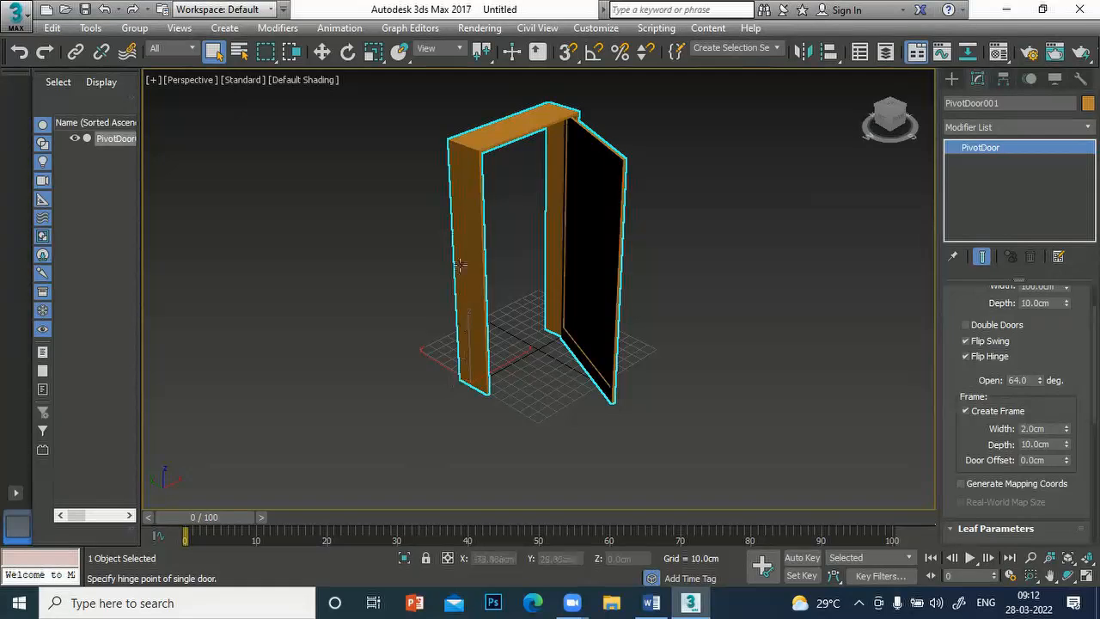
click(966, 413)
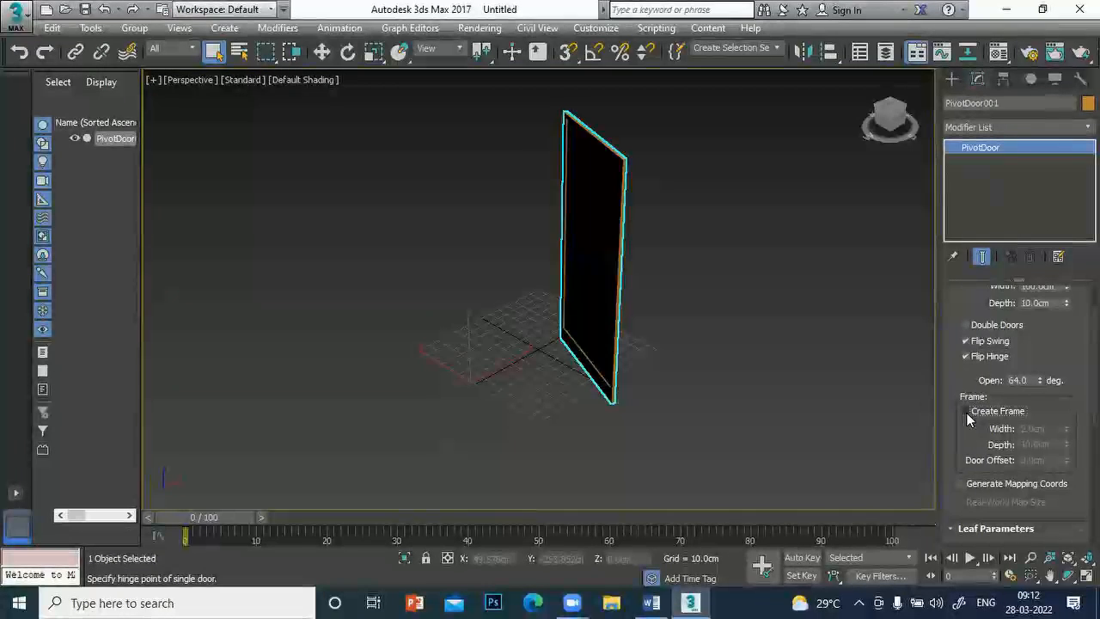
click(965, 412)
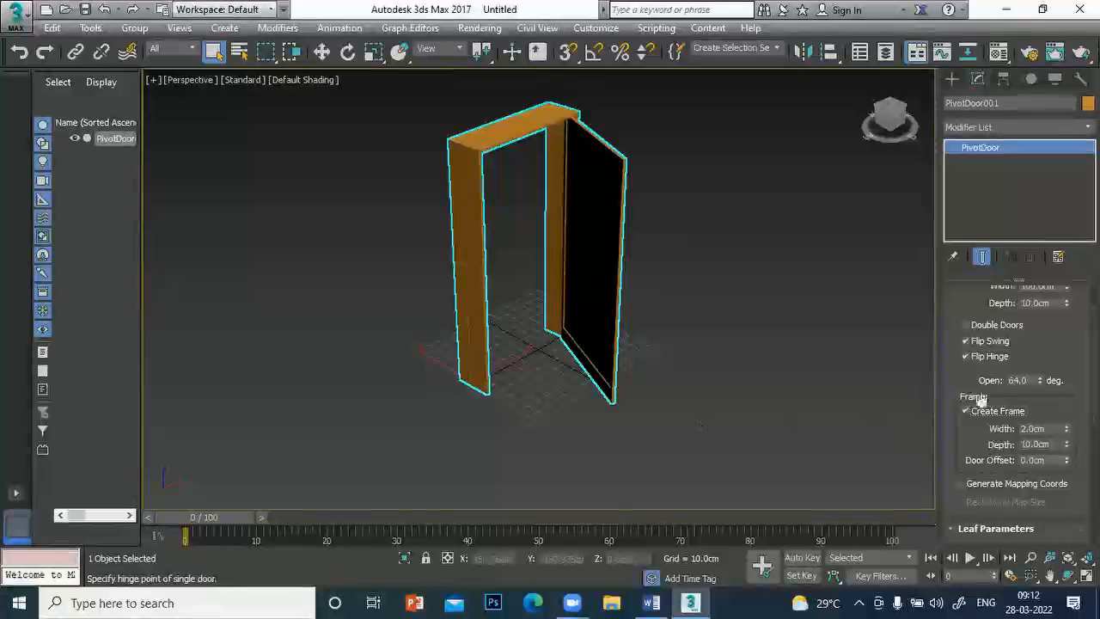
- Try a frame width of 50 cm on the pivot door, and set it to 5 cm
drag(1065, 428, 3, 383)
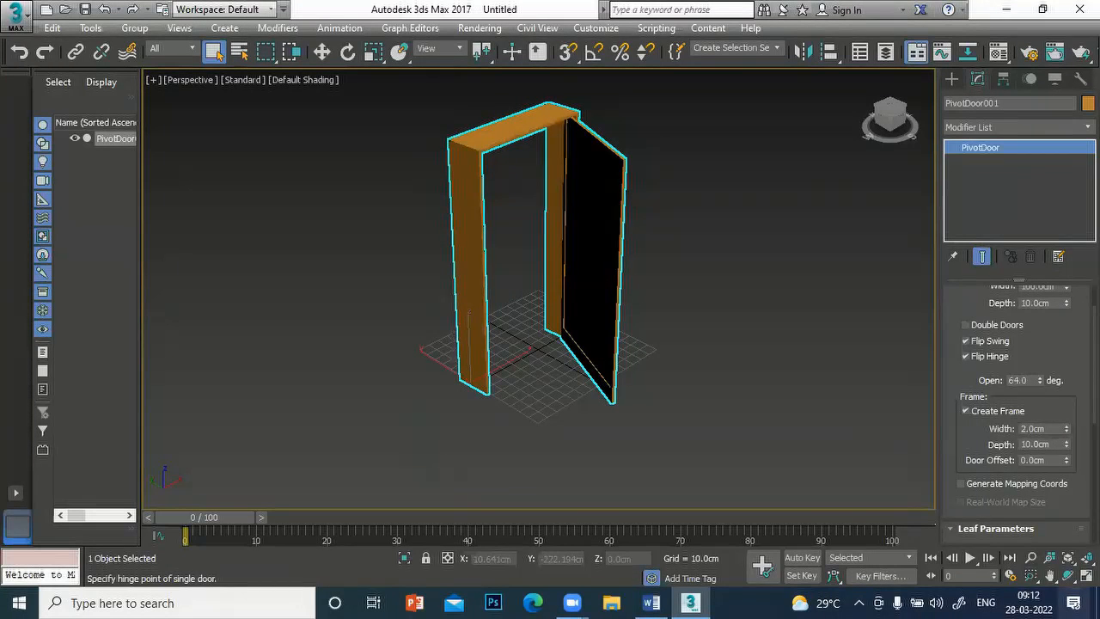
double_click(1044, 428)
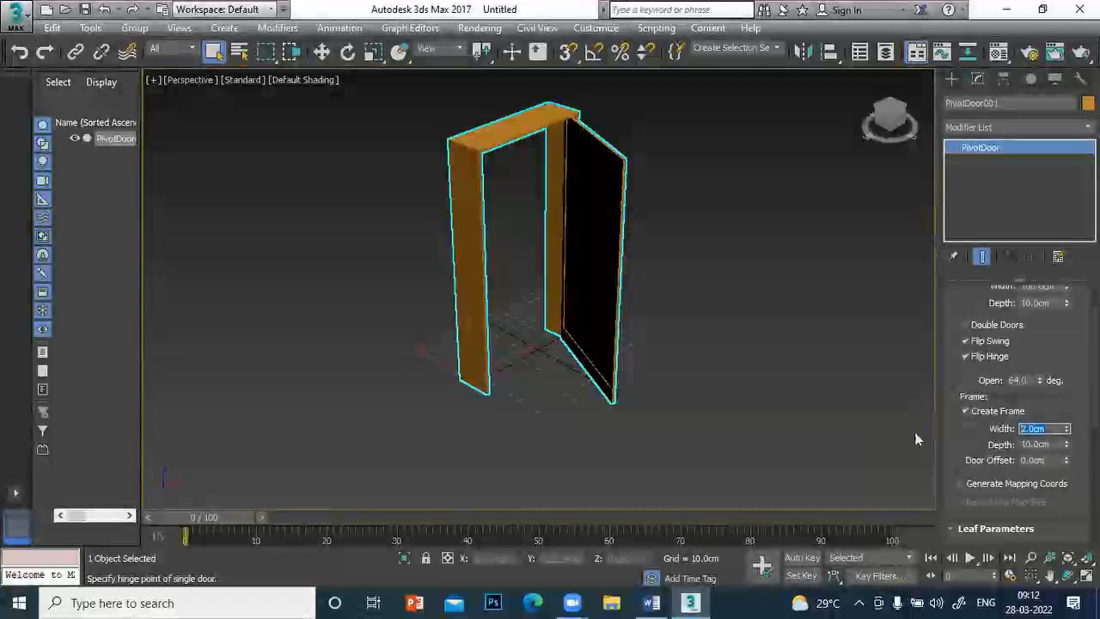
text(50)
key(Return)
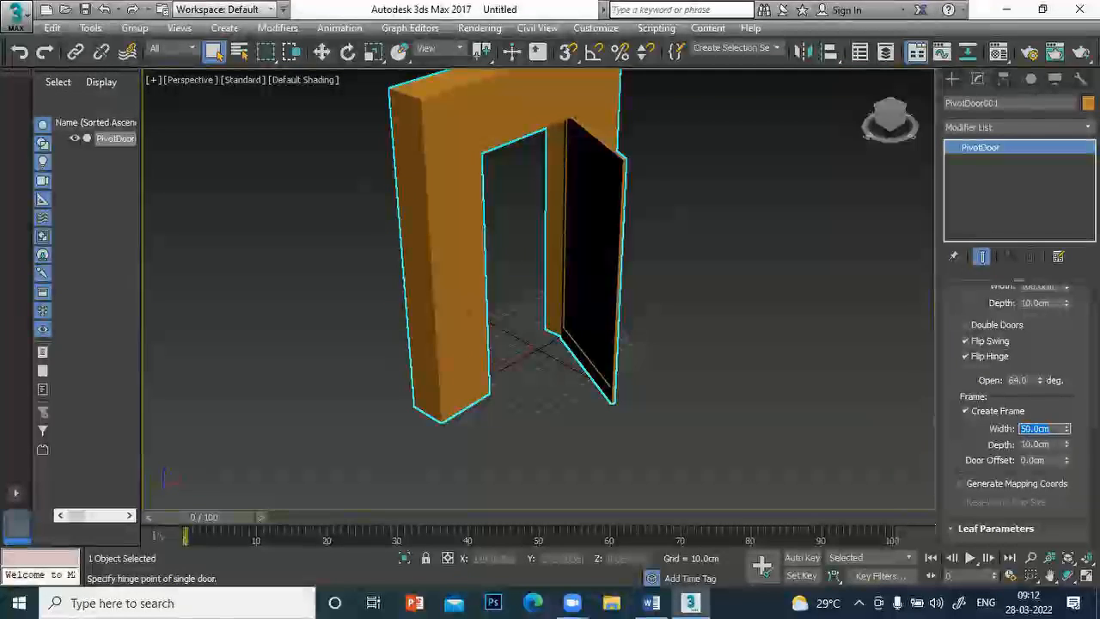
text(5)
key(Return)
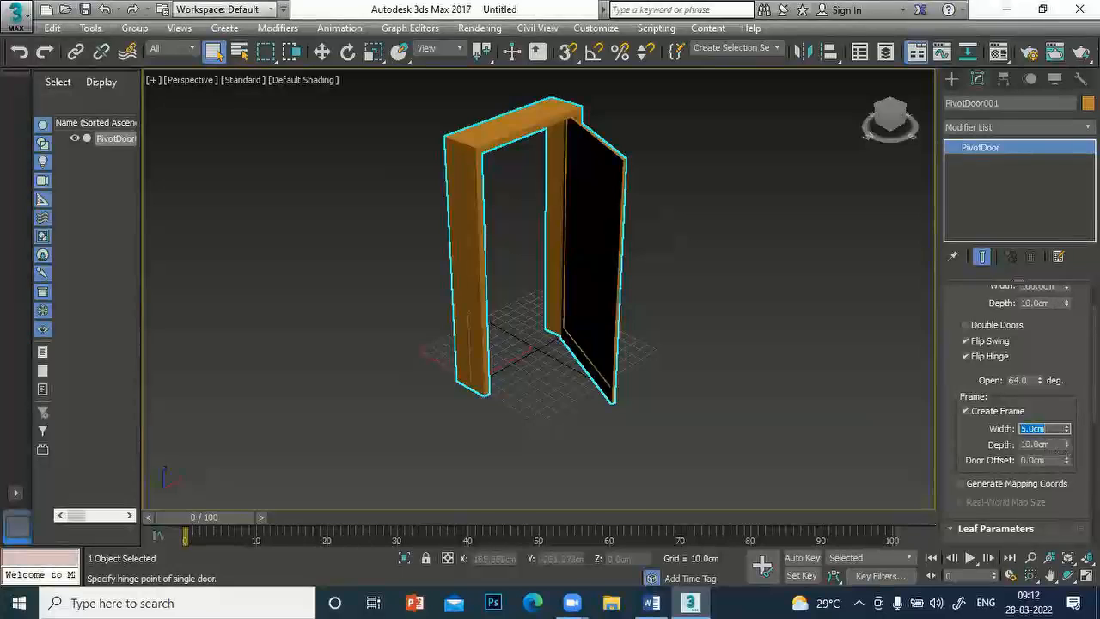
- Try out other values for the pivot door's frame depth and door offset
drag(1065, 445, 1027, 372)
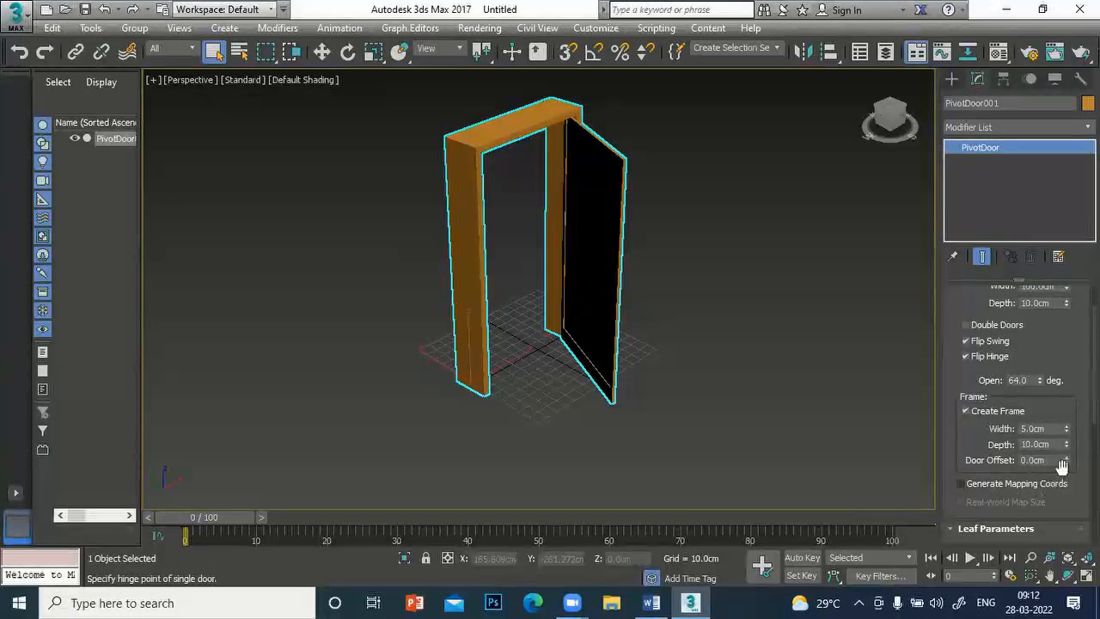
drag(1067, 461, 1063, 460)
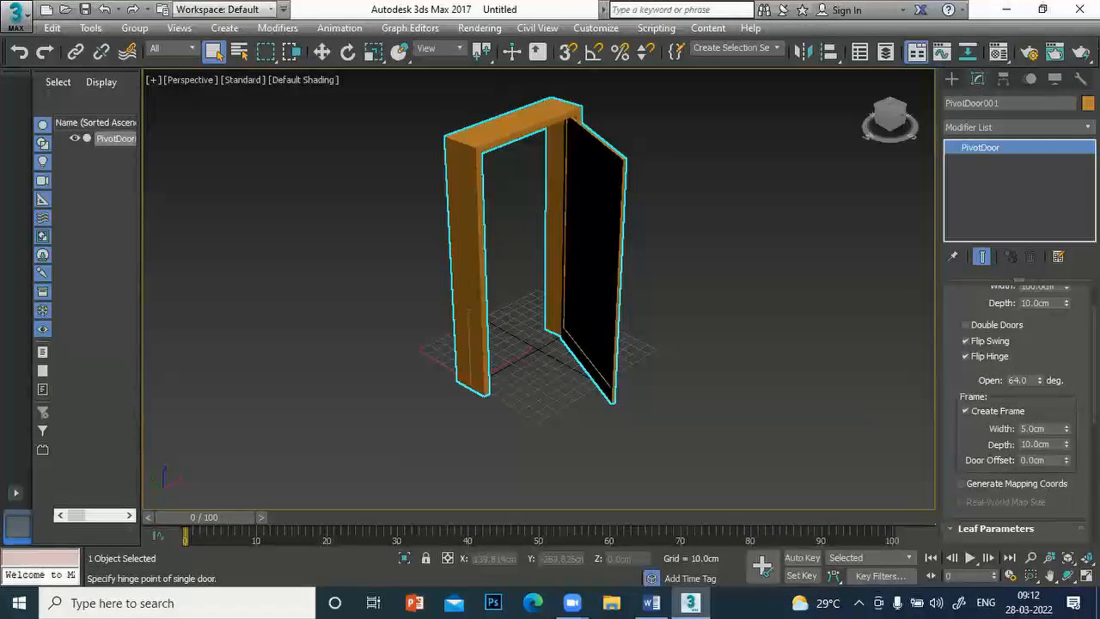
- Try out the door offset in a maximized Top view zoomed in on the hinge corner, and return to the Perspective view
key(alt+w)
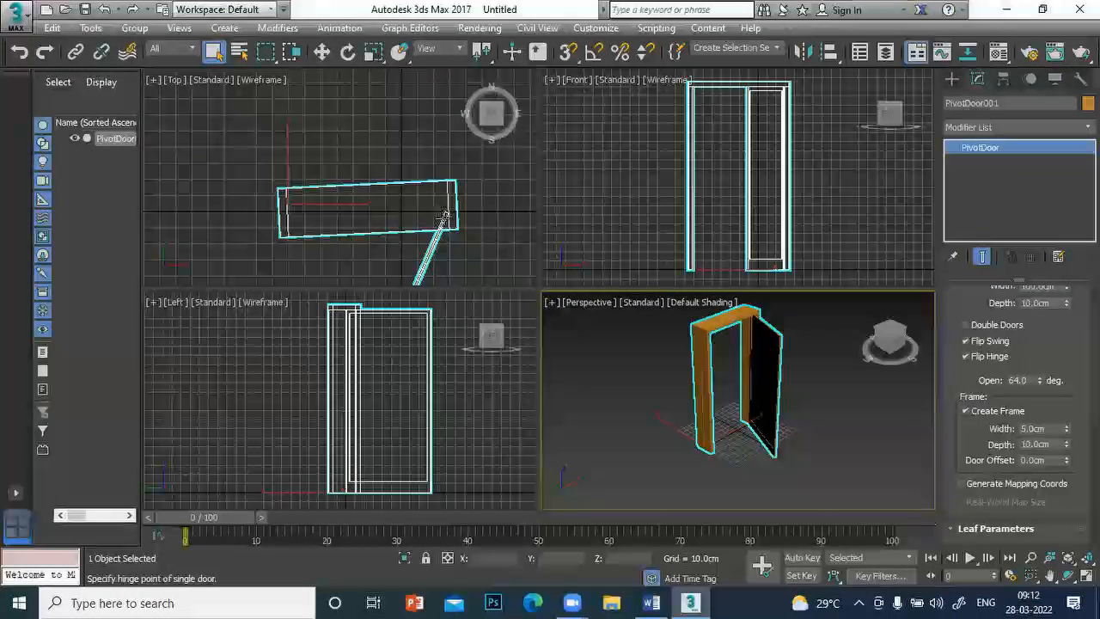
scroll(445, 217, up, 2)
scroll(445, 217, up, 2)
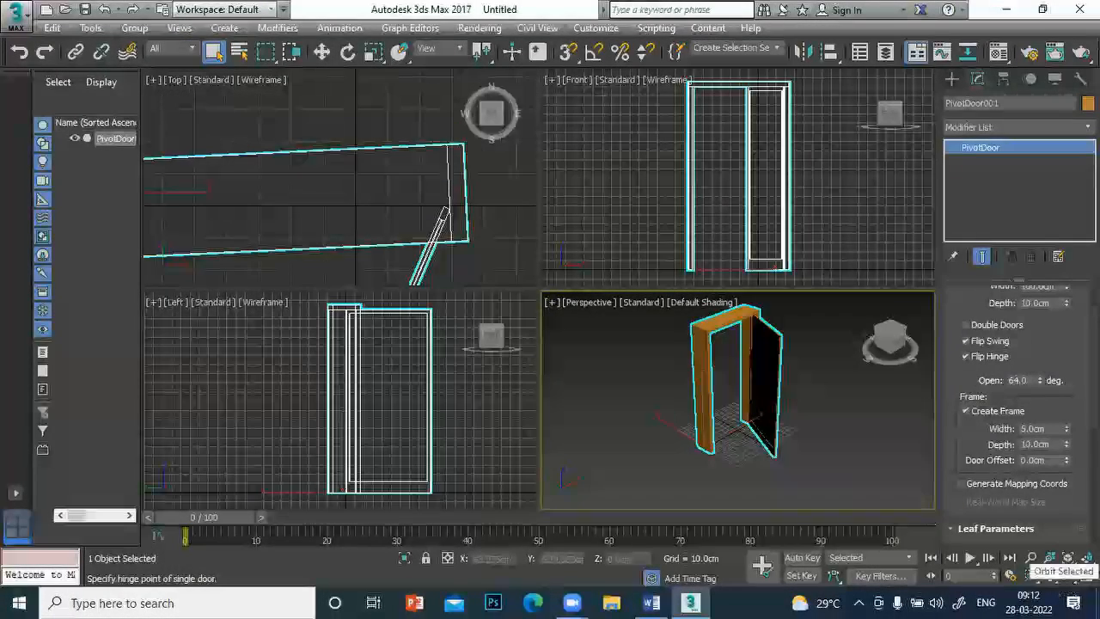
click(1085, 575)
click(1085, 576)
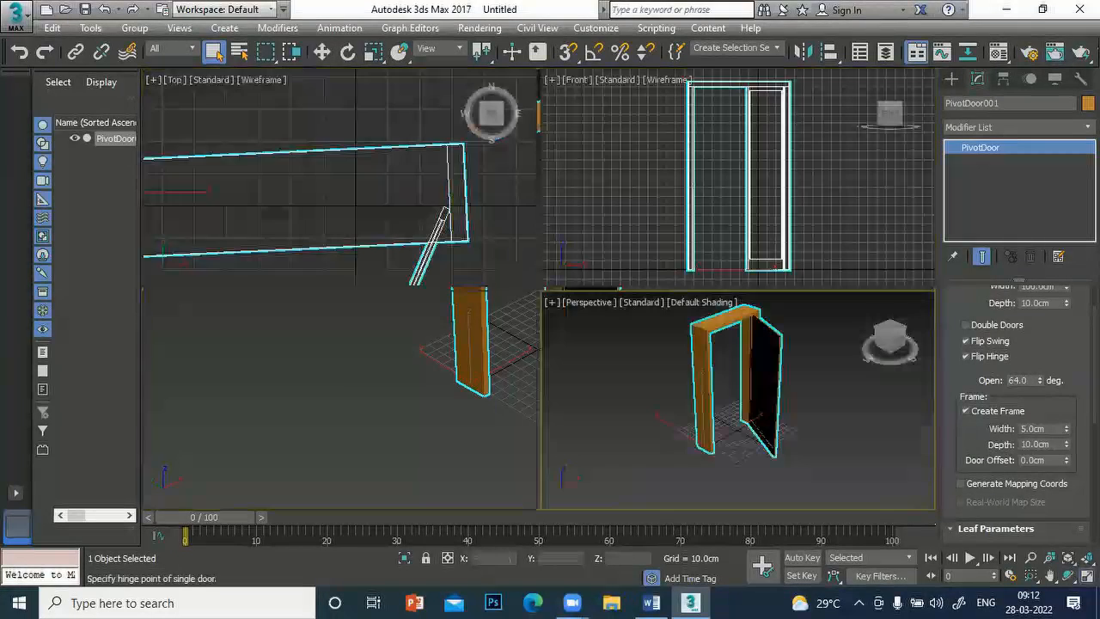
right_click(338, 105)
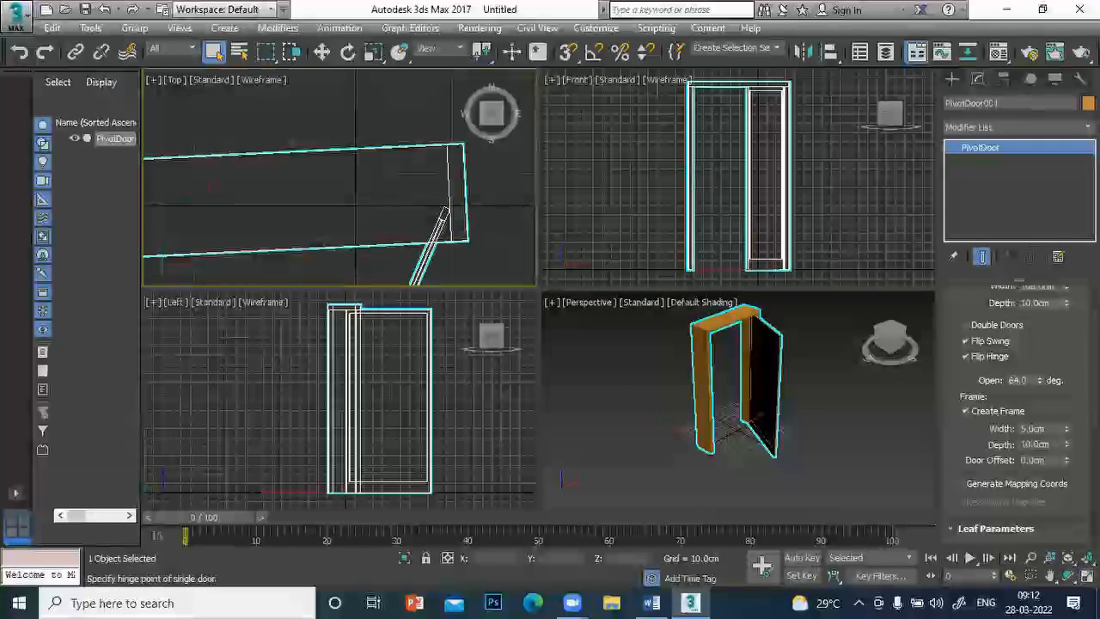
click(1085, 576)
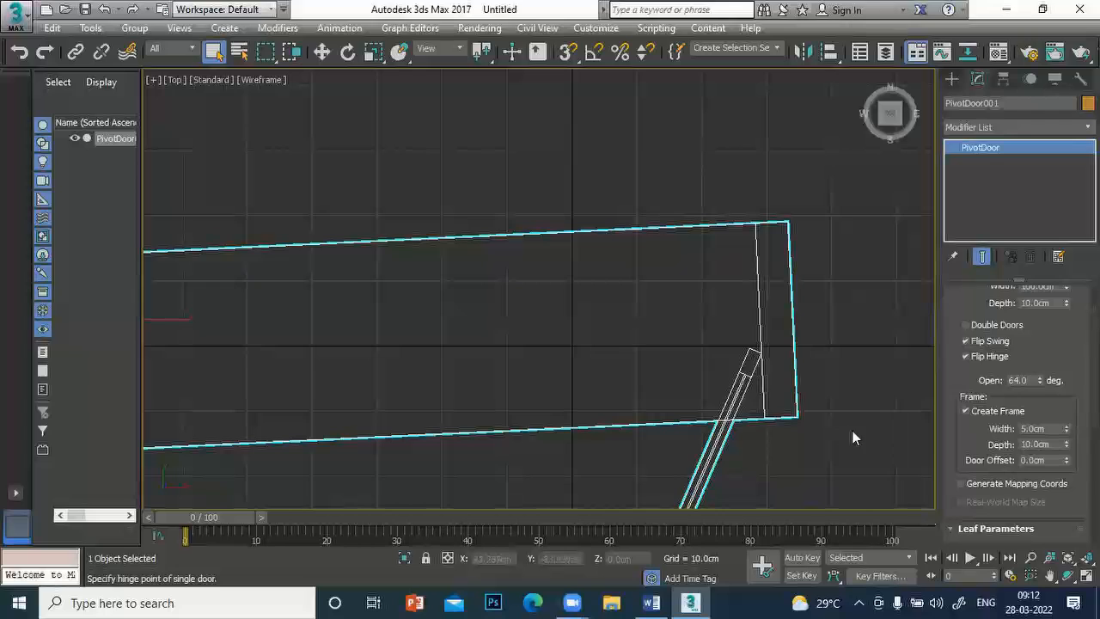
drag(1066, 456, 974, 257)
right_click(973, 256)
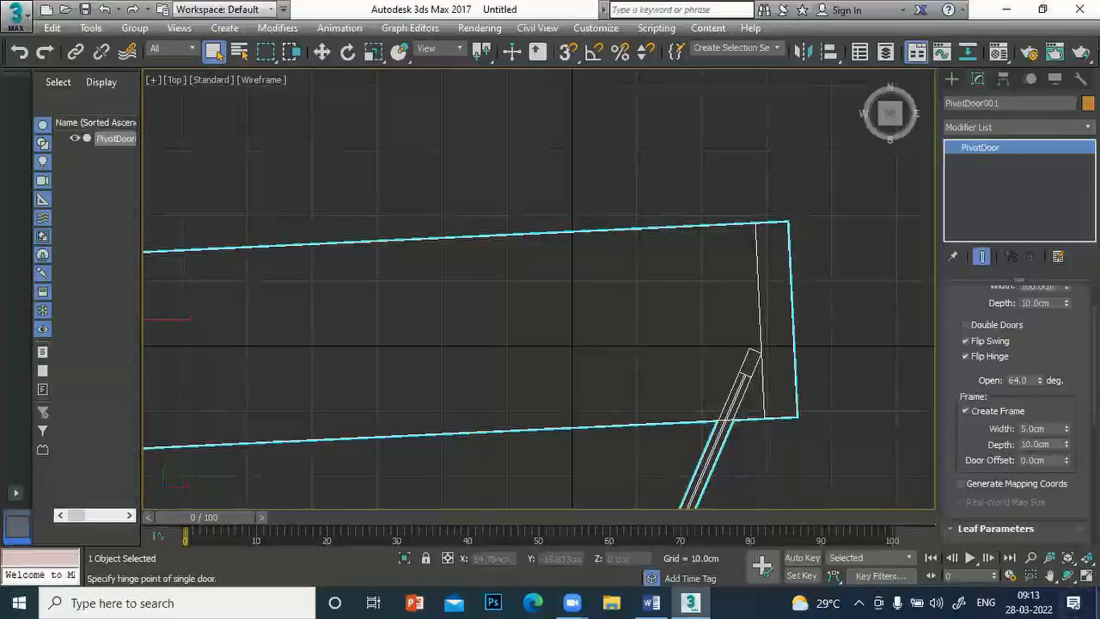
click(1086, 575)
right_click(839, 417)
click(1084, 559)
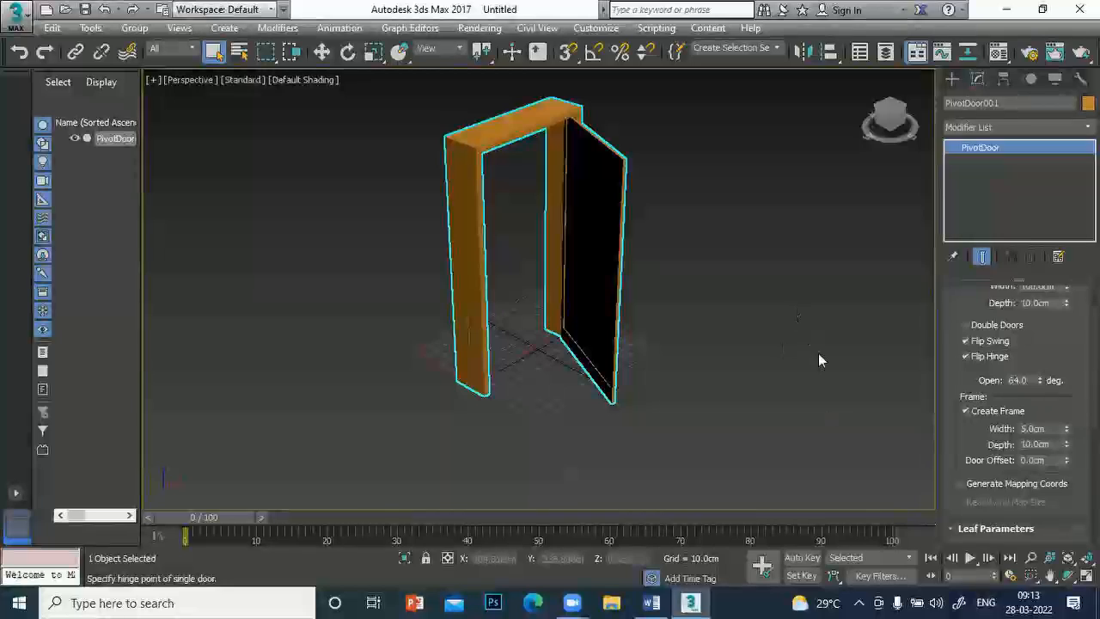
- Set the door leaf's thickness to 4 cm, viewing the door from its open leaf side
scroll(1018, 412, down, 3)
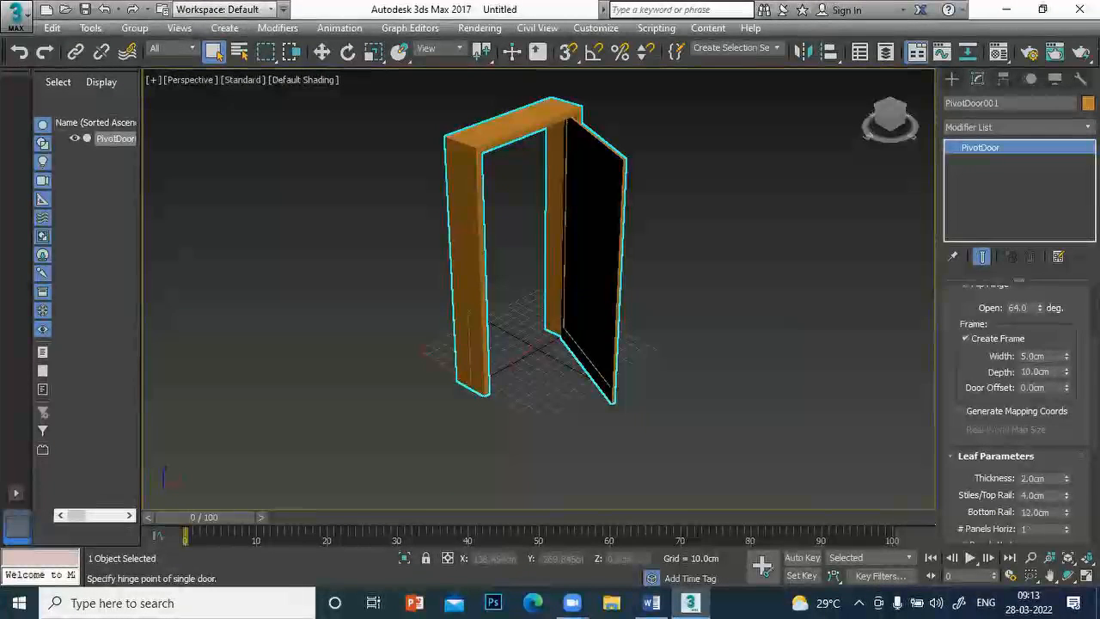
scroll(961, 329, down, 1)
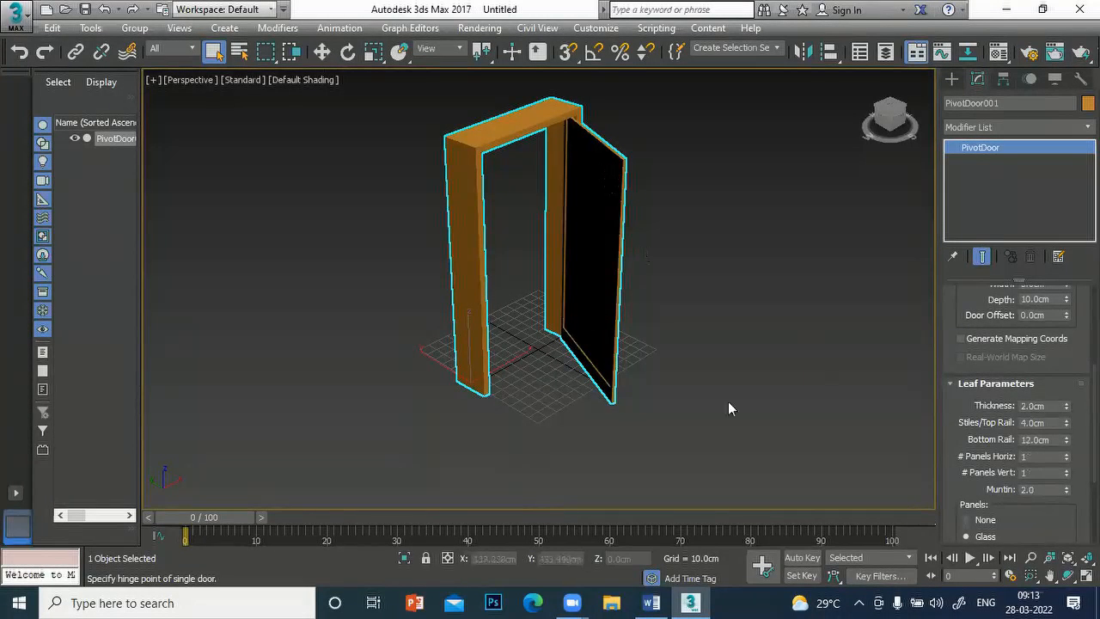
click(1068, 574)
drag(627, 310, 521, 322)
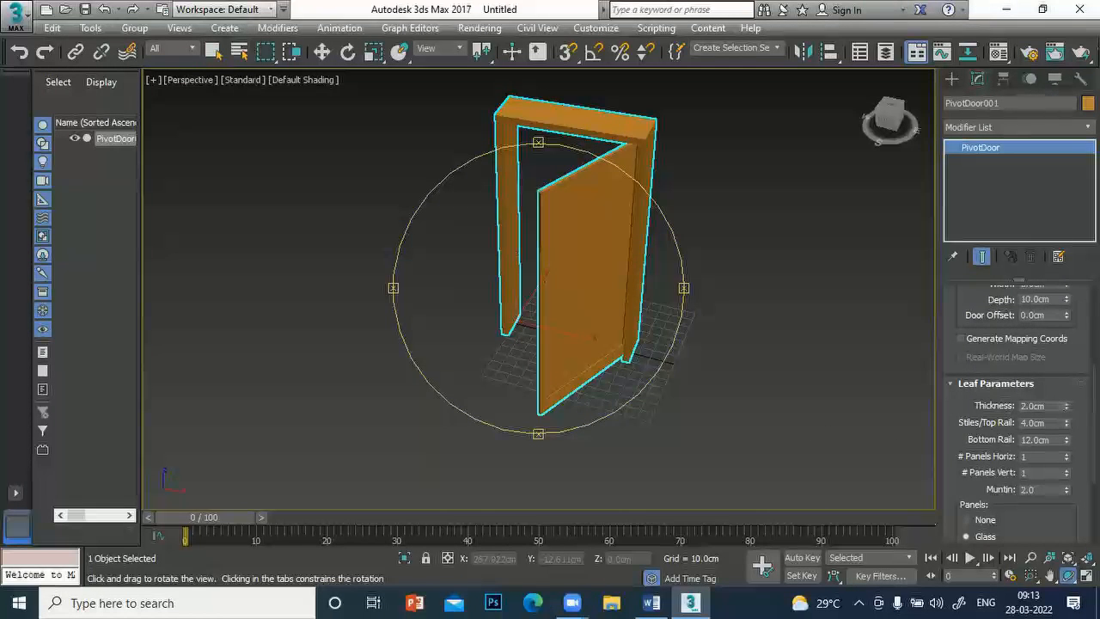
drag(1041, 325, 1072, 353)
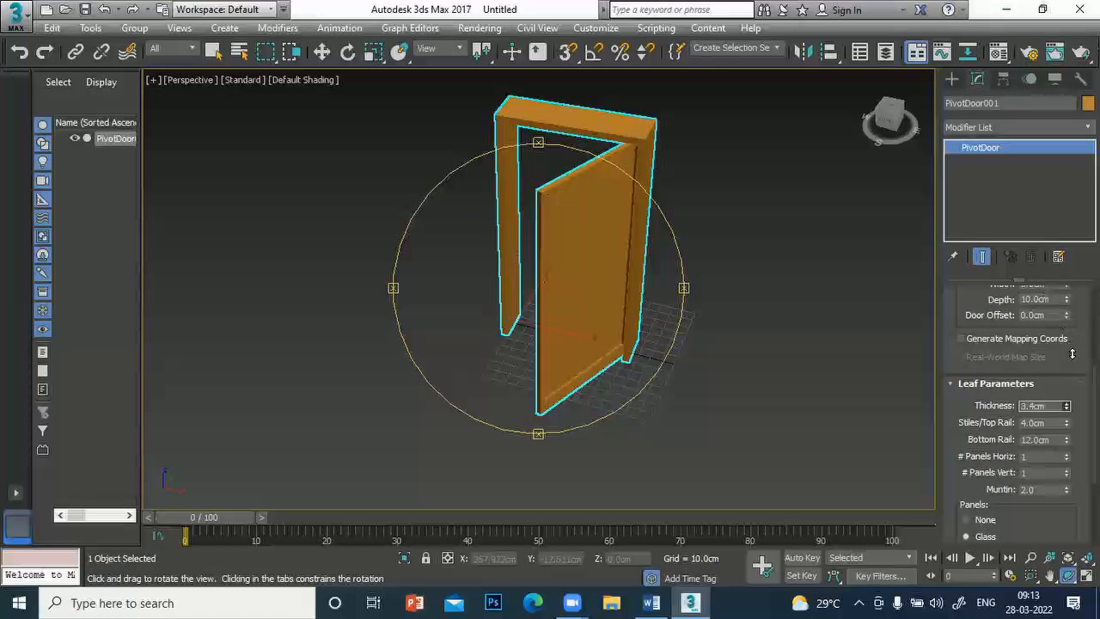
drag(1022, 269, 1040, 316)
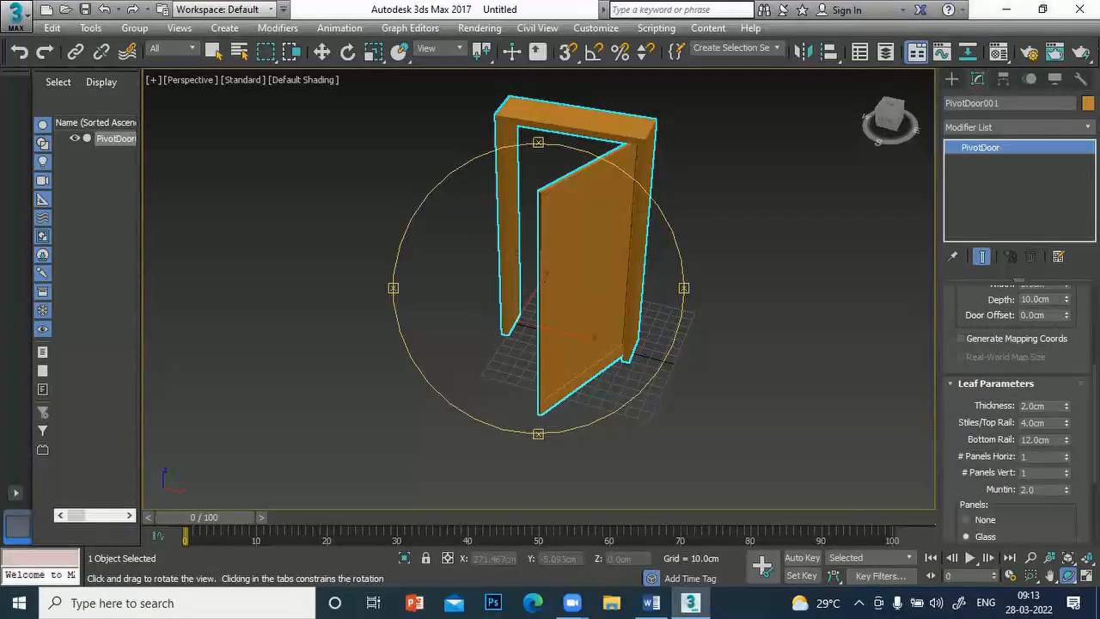
double_click(1053, 406)
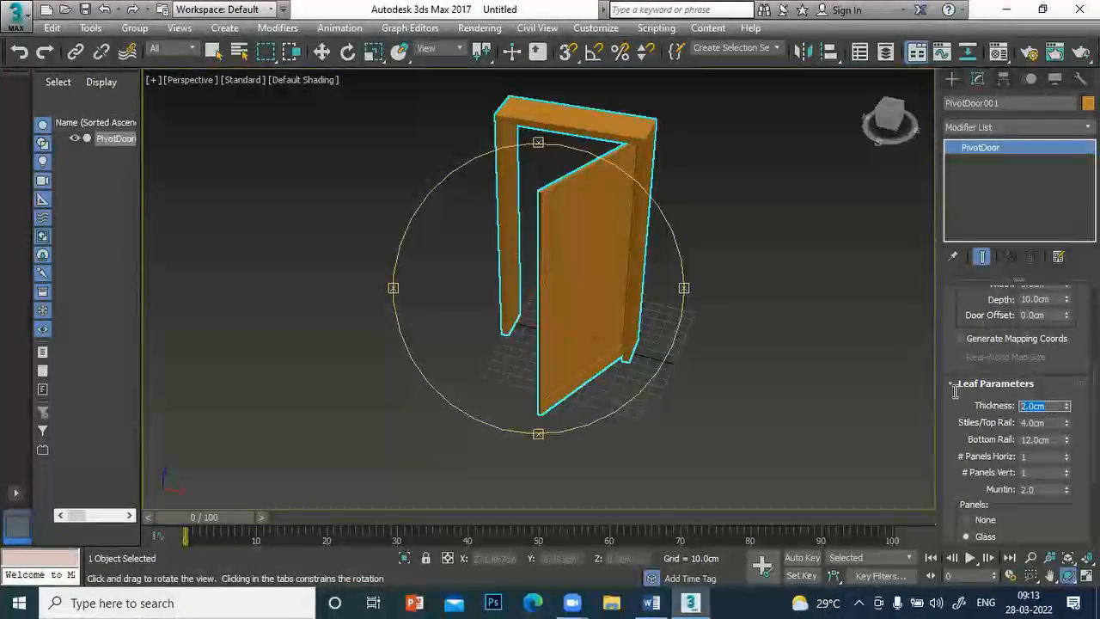
text(4)
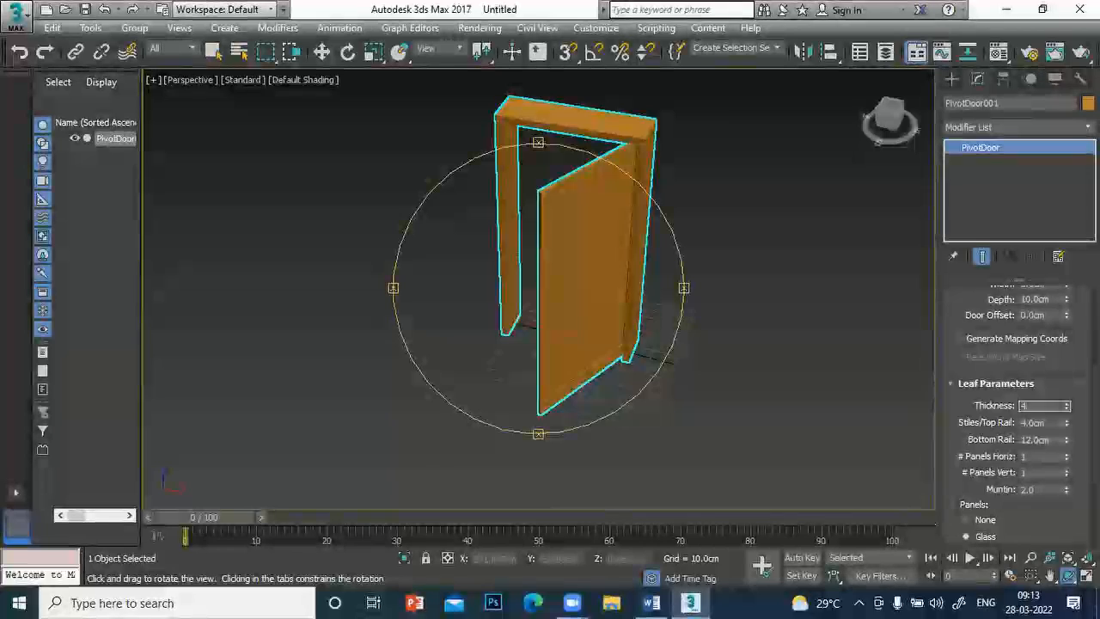
key(Return)
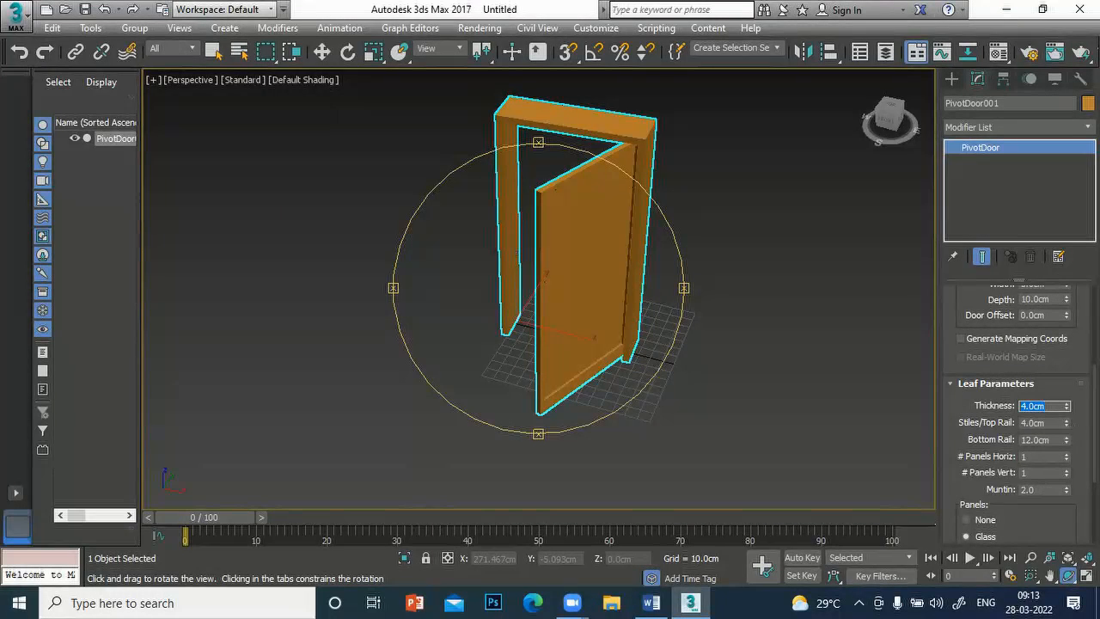
- Increase the leaf's stiles and top rail to 12.04 cm and its bottom rail to 15.24 cm
drag(1066, 422, 1041, 256)
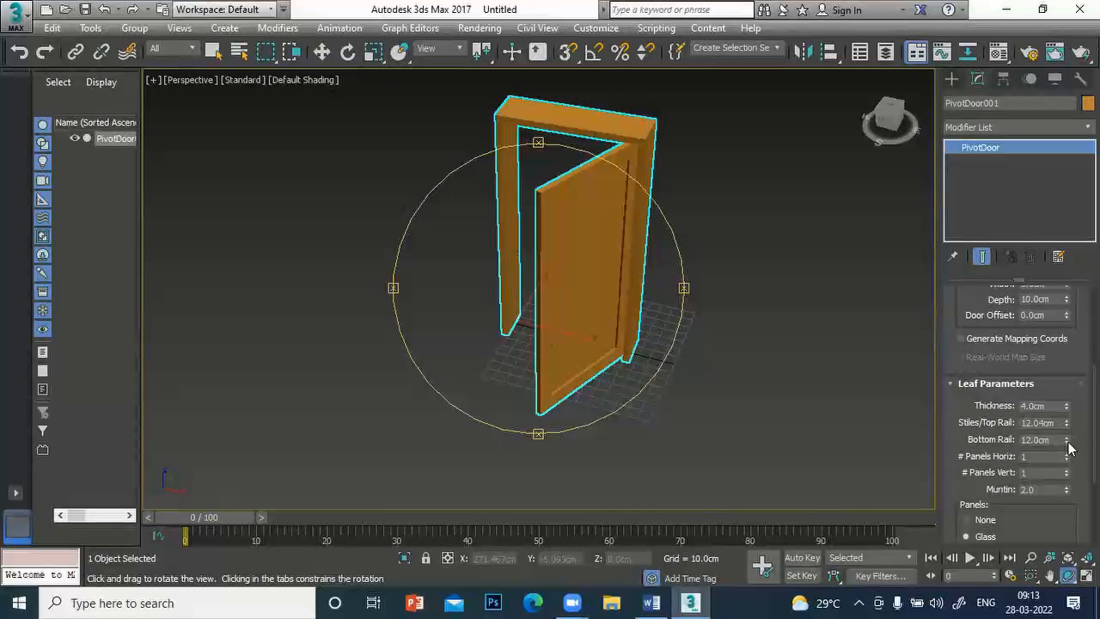
drag(1065, 413, 1065, 419)
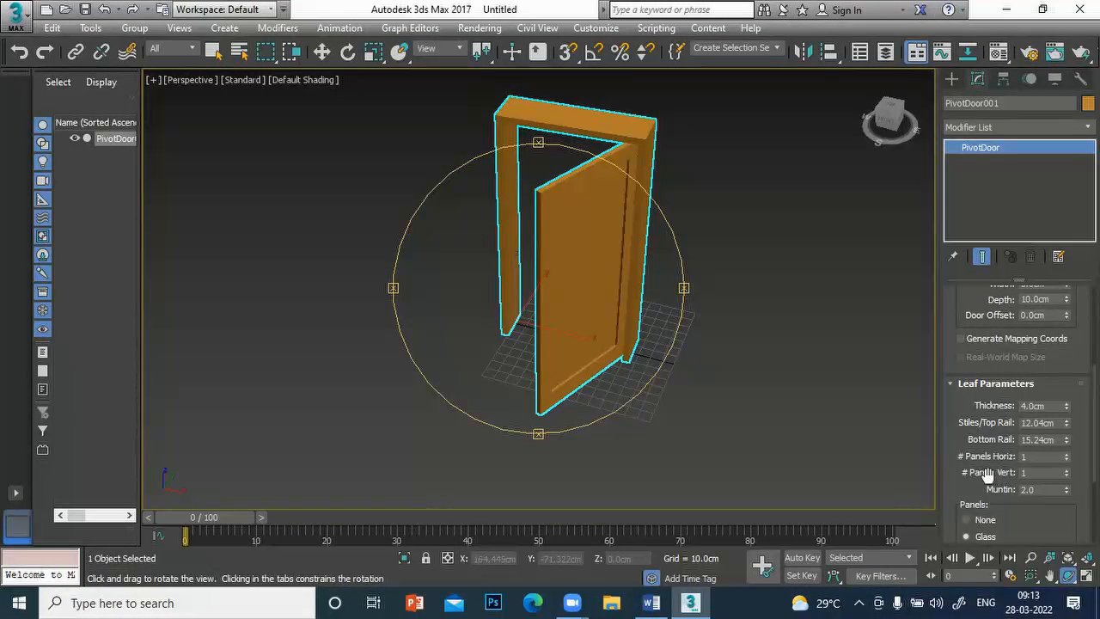
- Divide the door leaf into 2 horizontal and 3 vertical panels, and increase the muntin width to 3.02
click(1065, 453)
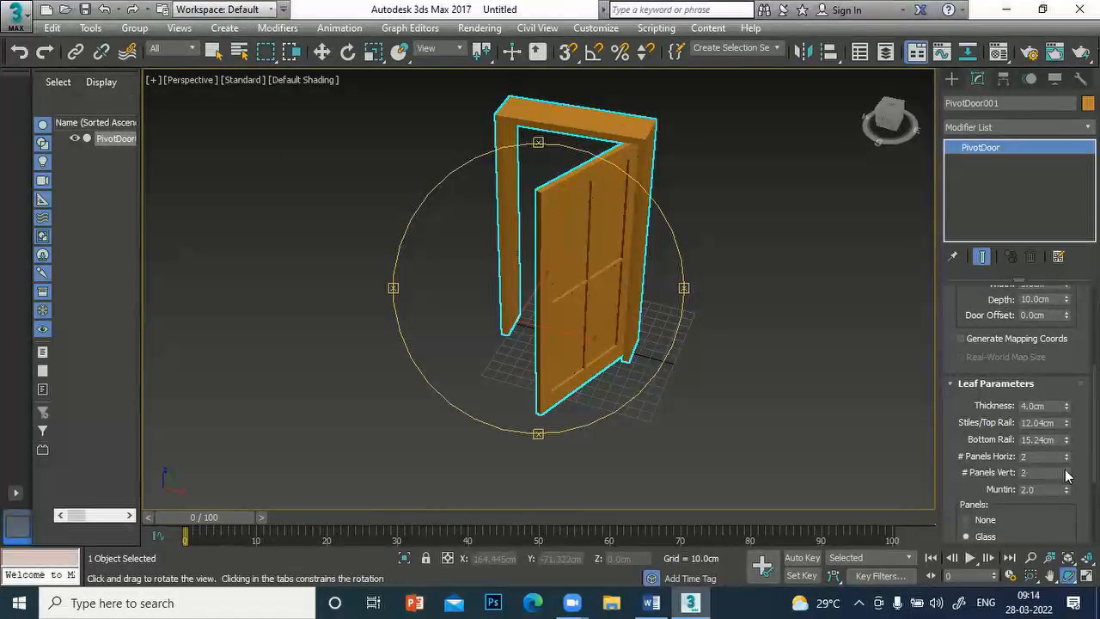
click(1067, 470)
drag(627, 322, 547, 300)
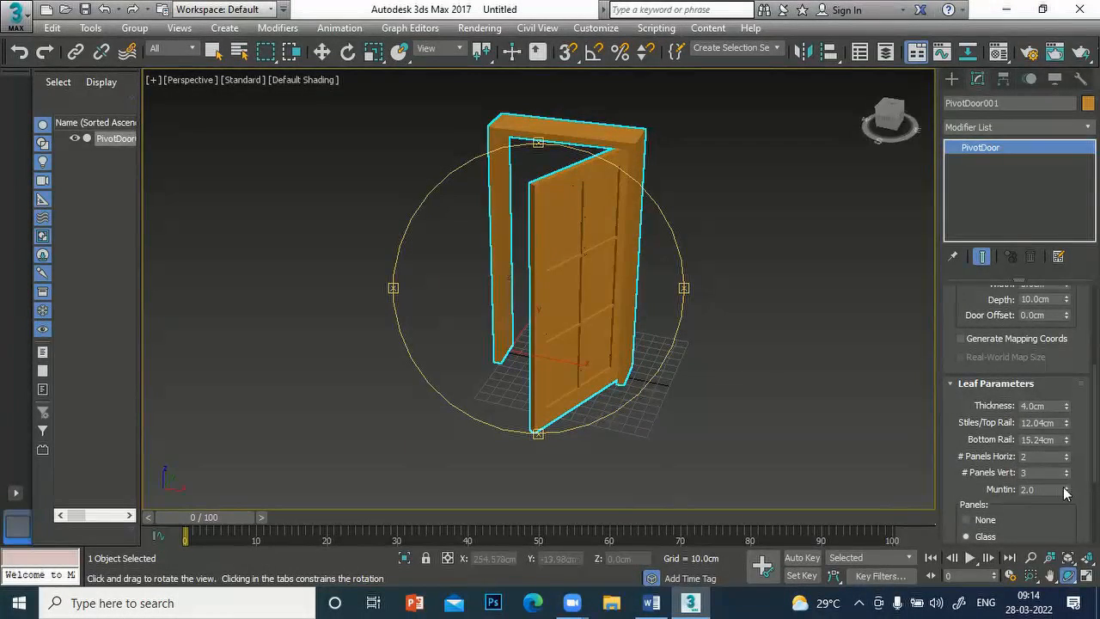
scroll(1069, 507, down, 1)
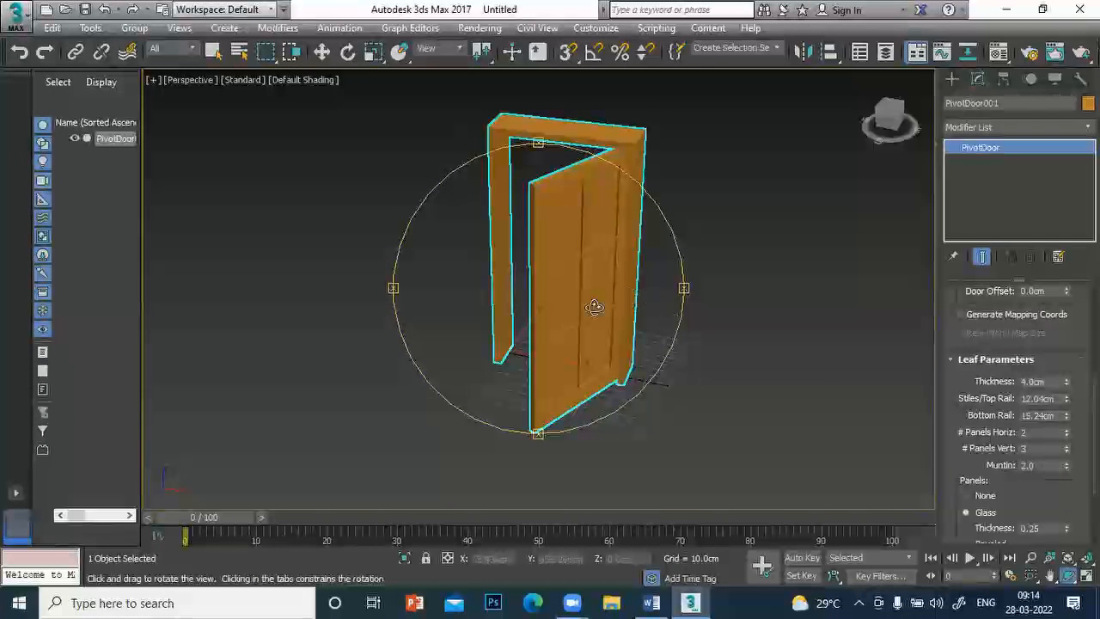
drag(585, 302, 559, 300)
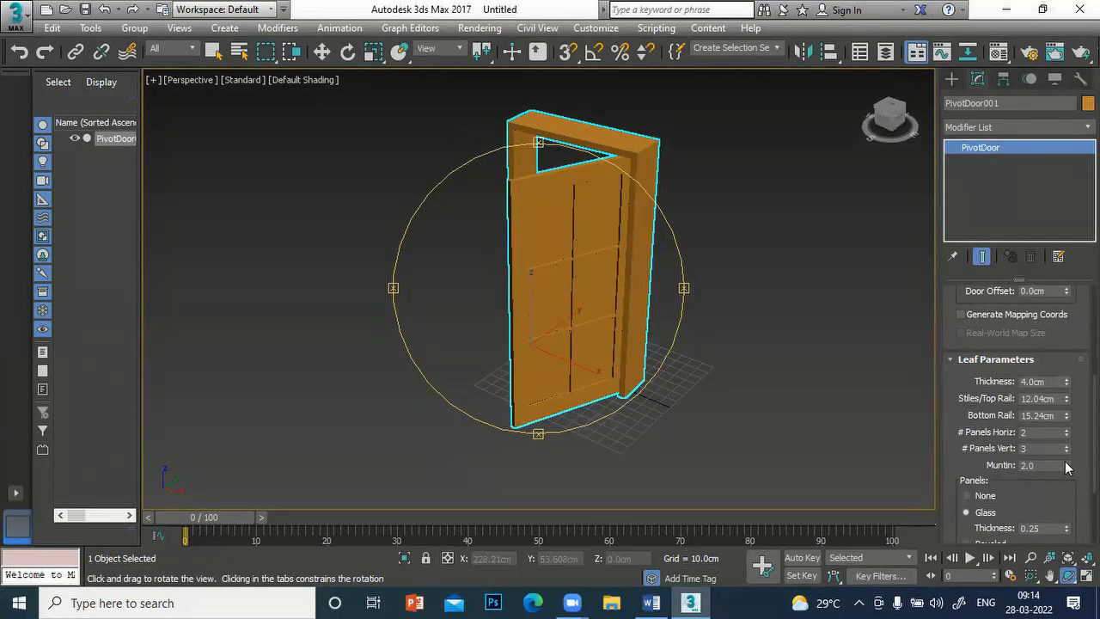
drag(1065, 466, 1056, 418)
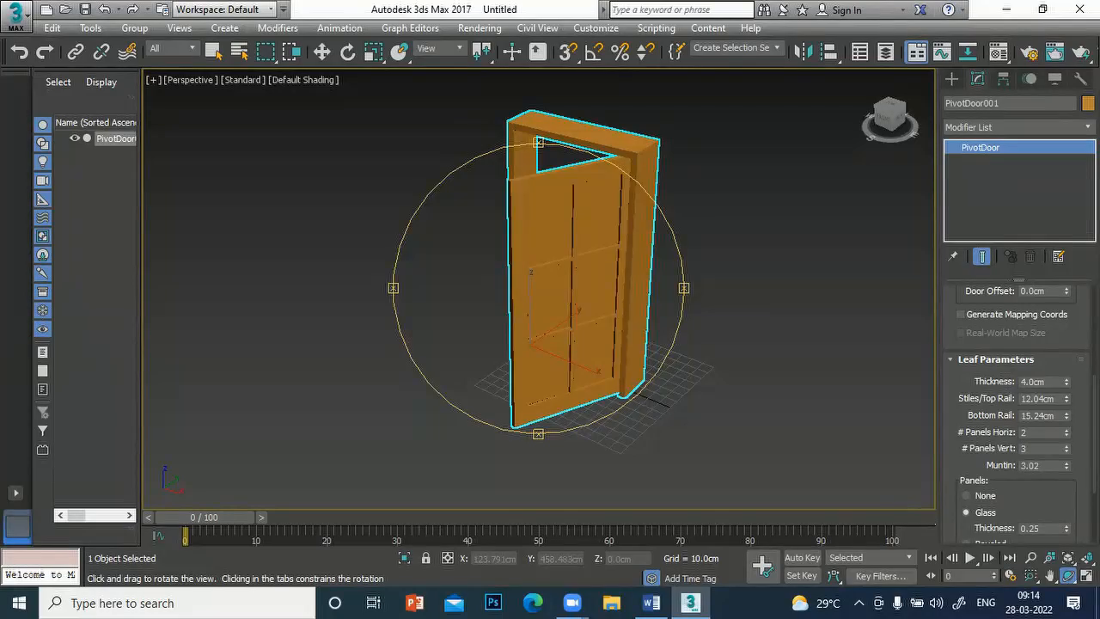
- Change the pivot door's object color to red from the basic colors of the 3ds Max palette
click(1088, 102)
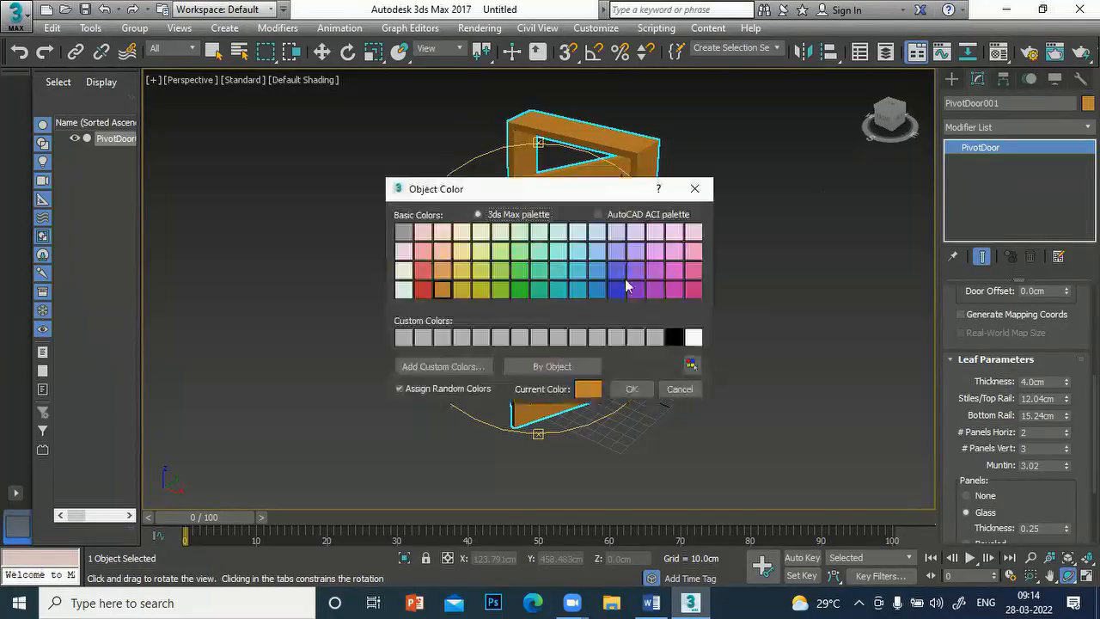
click(424, 289)
click(634, 389)
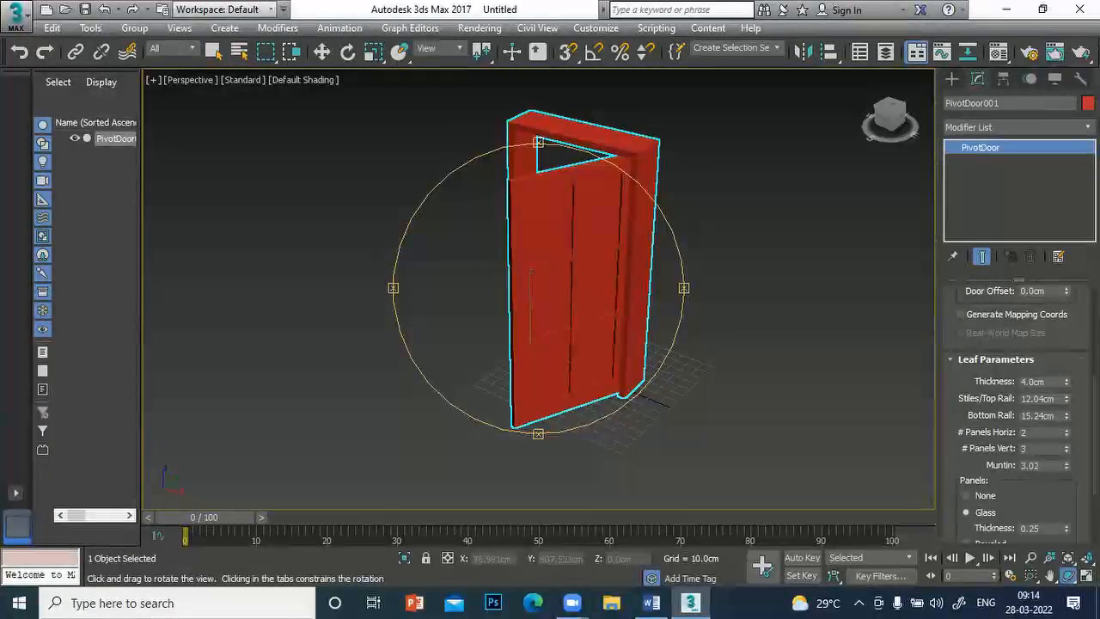
- Change the pivot door's object color to gray and inspect the paneled leaf up close
click(1088, 102)
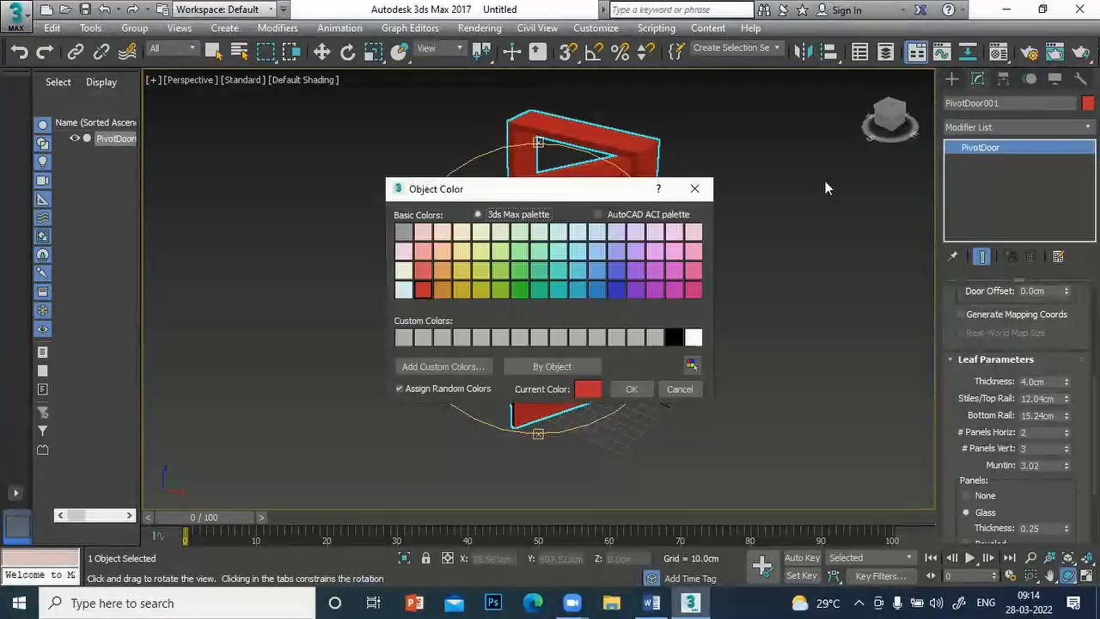
click(404, 239)
click(632, 388)
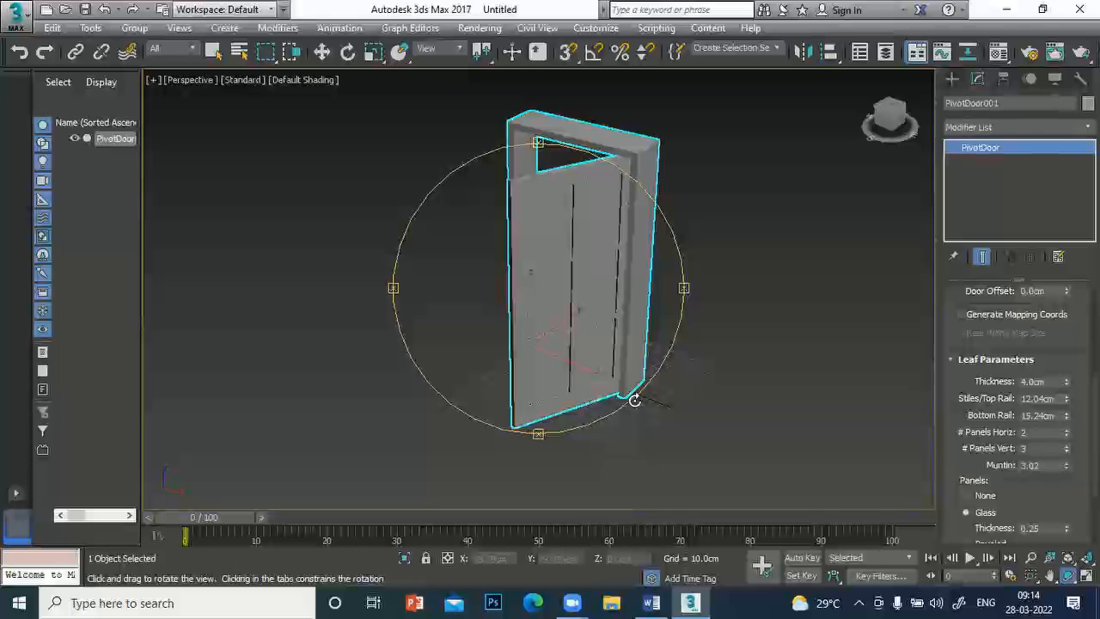
middle_drag(612, 291, 610, 319)
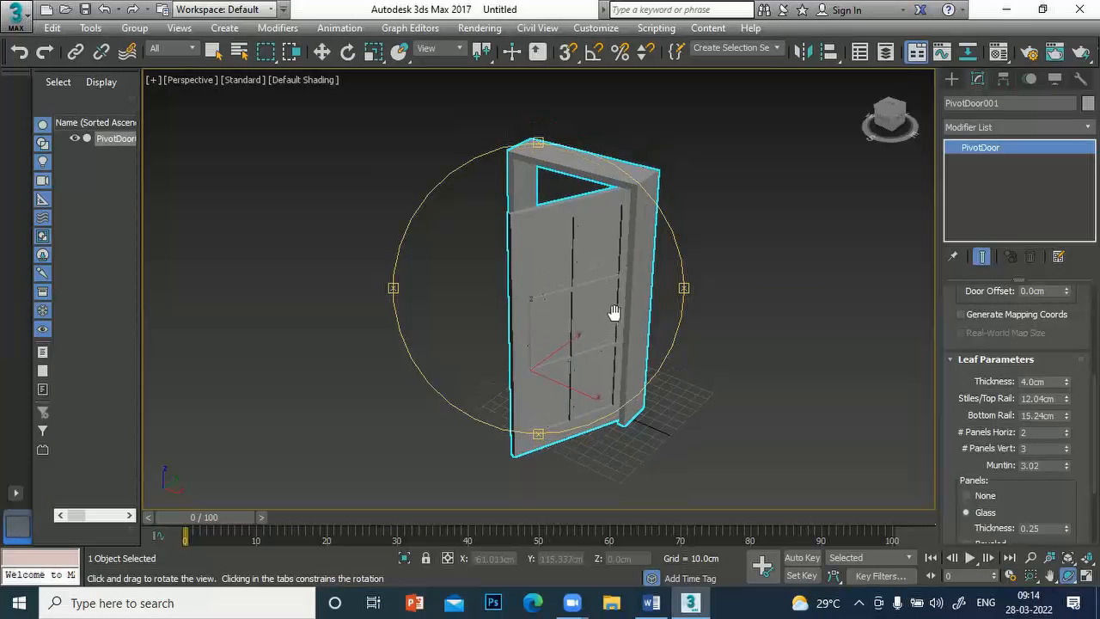
scroll(602, 296, up, 2)
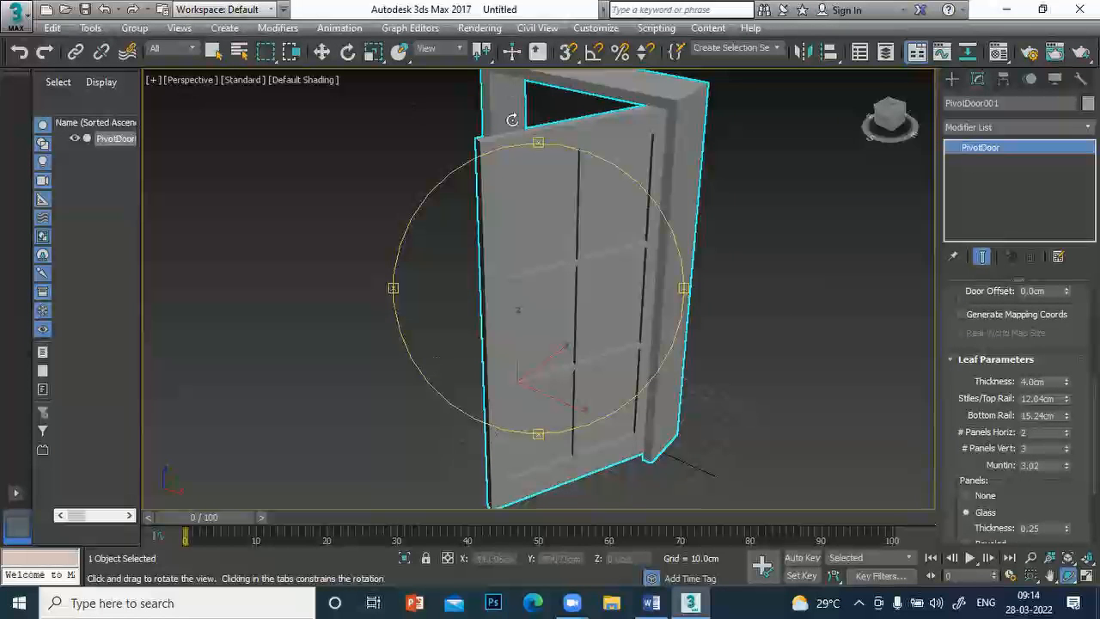
right_click(351, 119)
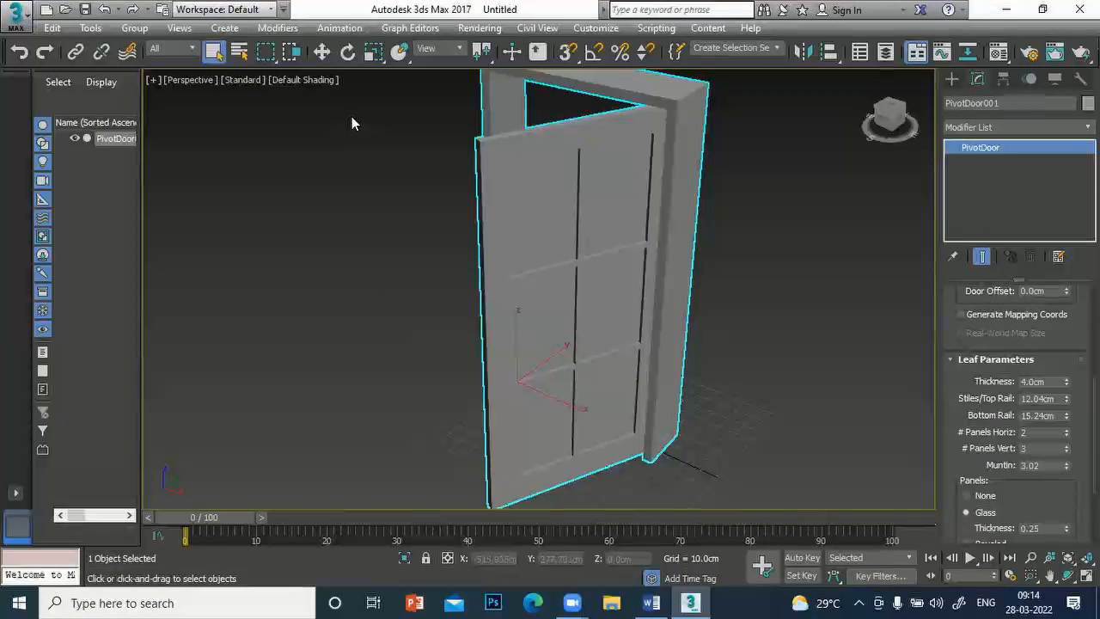
- View the pivot door in Wireframe Override and return the Perspective viewport to Default Shading
click(302, 79)
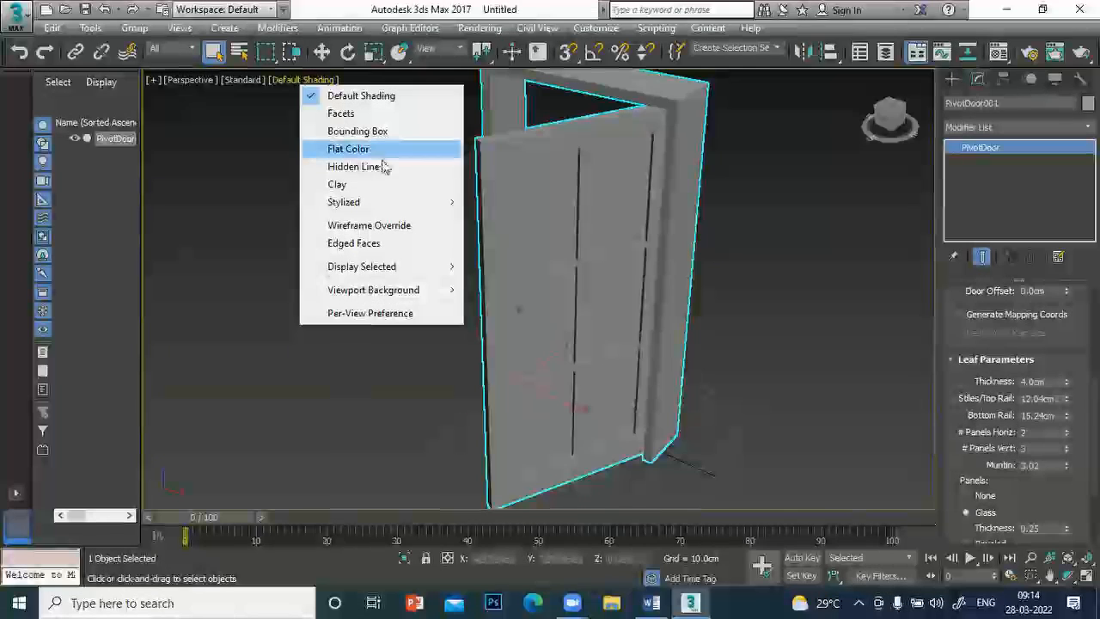
click(391, 226)
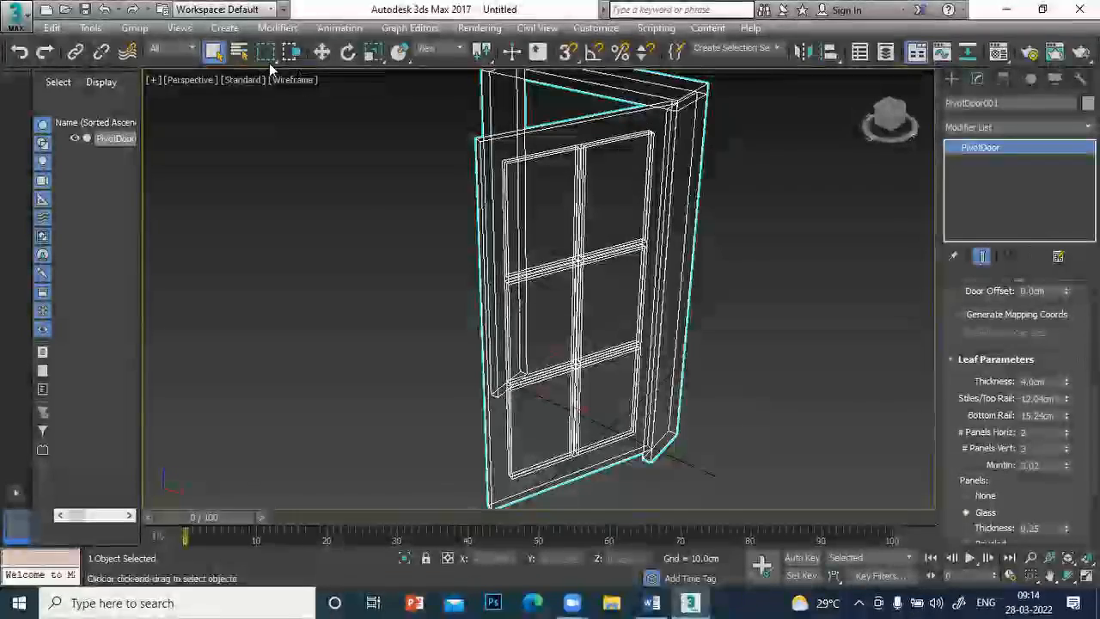
click(311, 79)
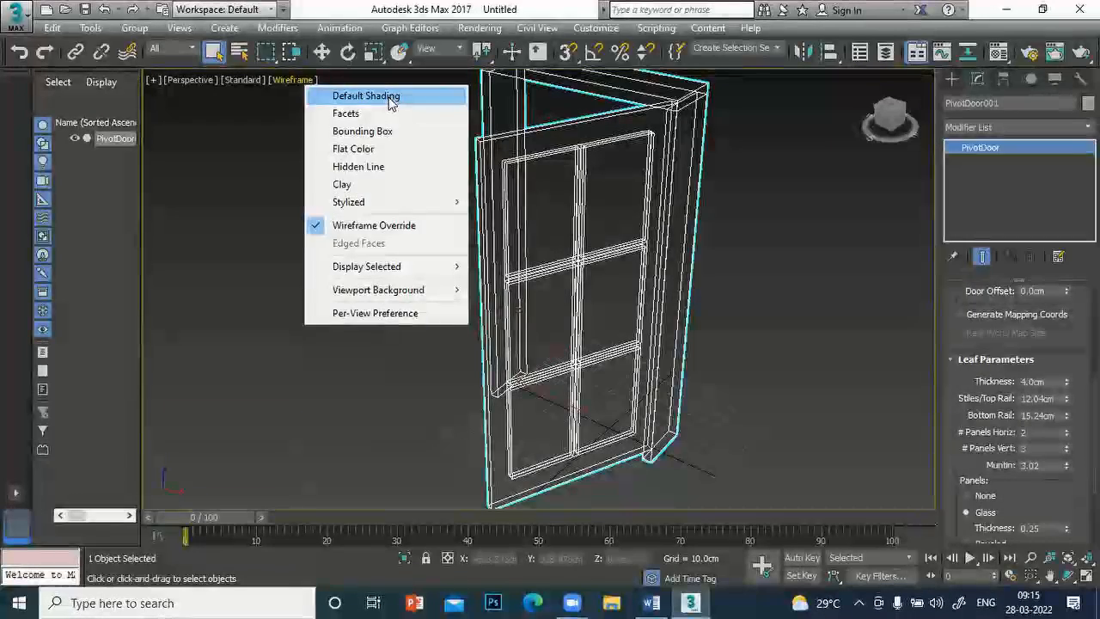
click(388, 99)
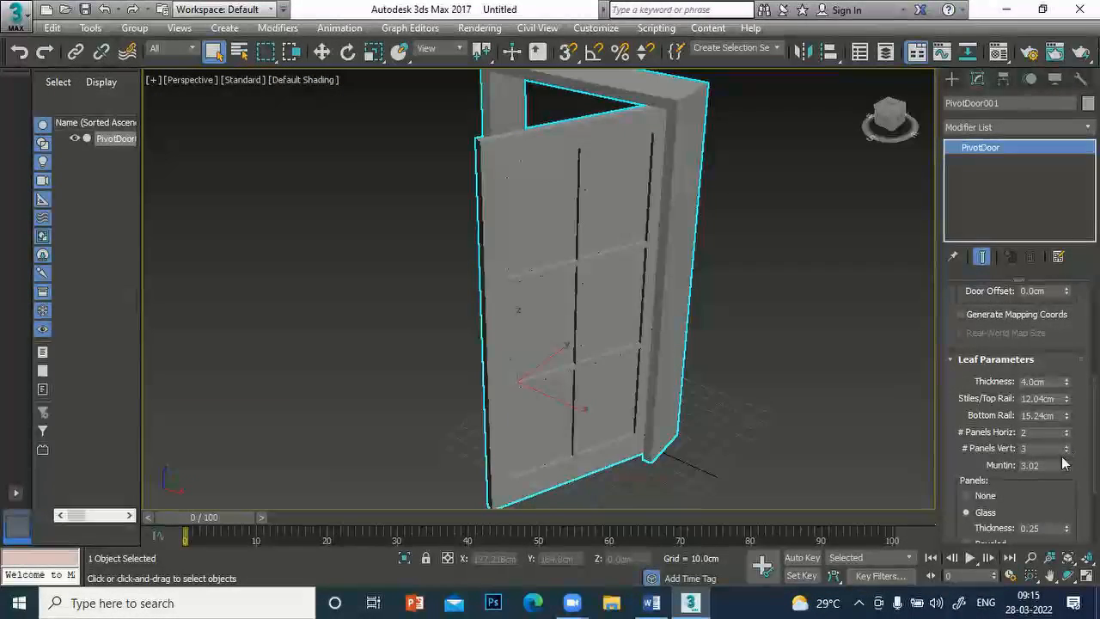
- Try the None option for the leaf's panels and switch them back to Glass
scroll(1044, 489, down, 2)
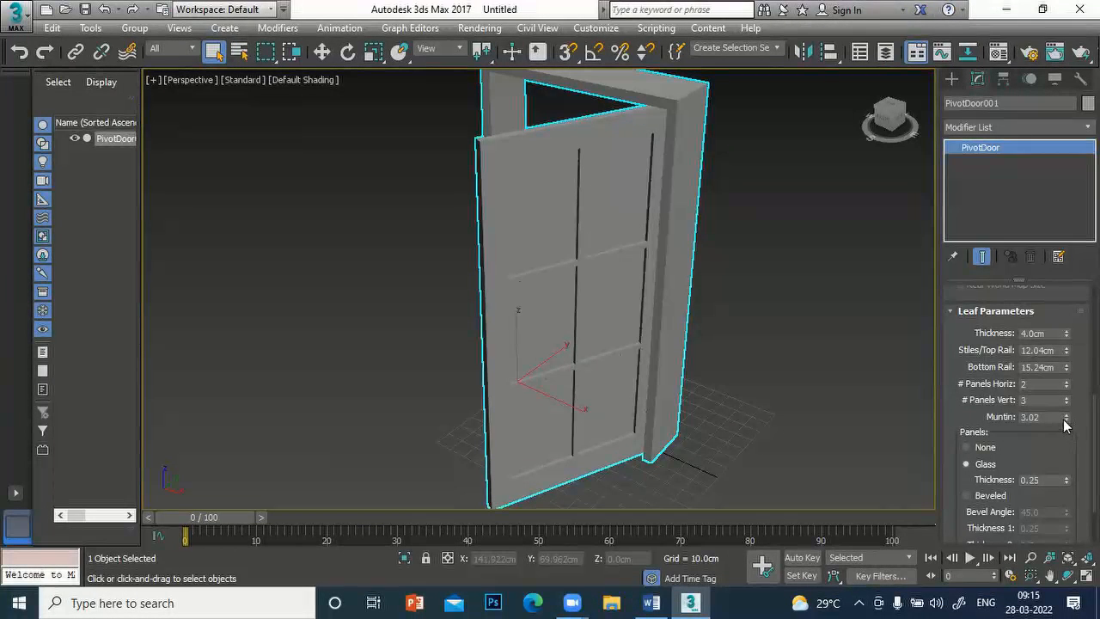
drag(1065, 418, 1074, 317)
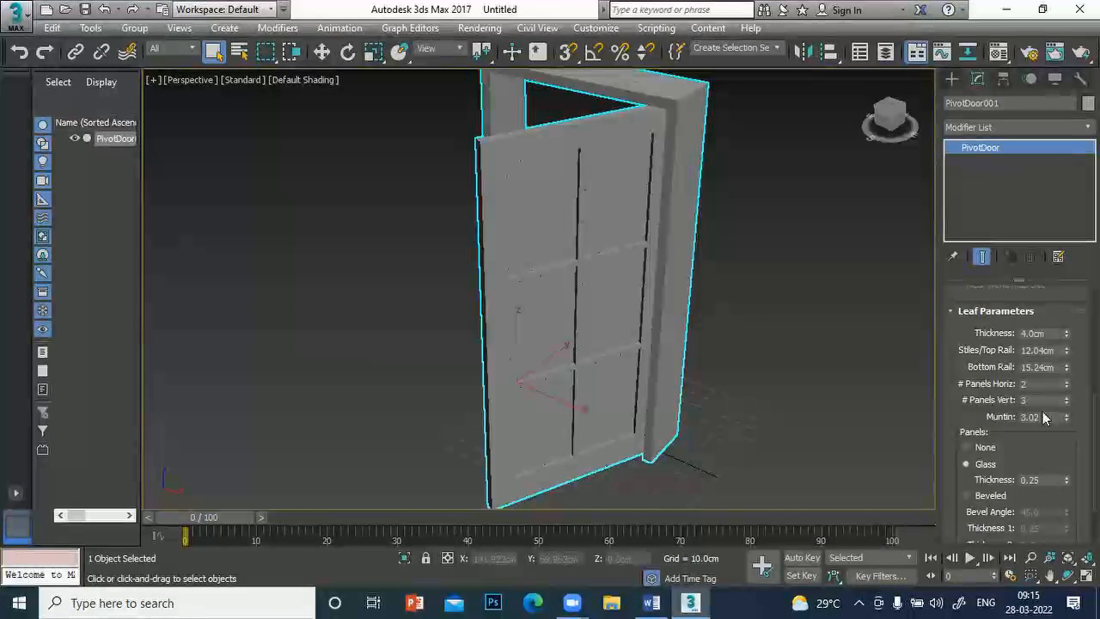
scroll(1053, 468, down, 3)
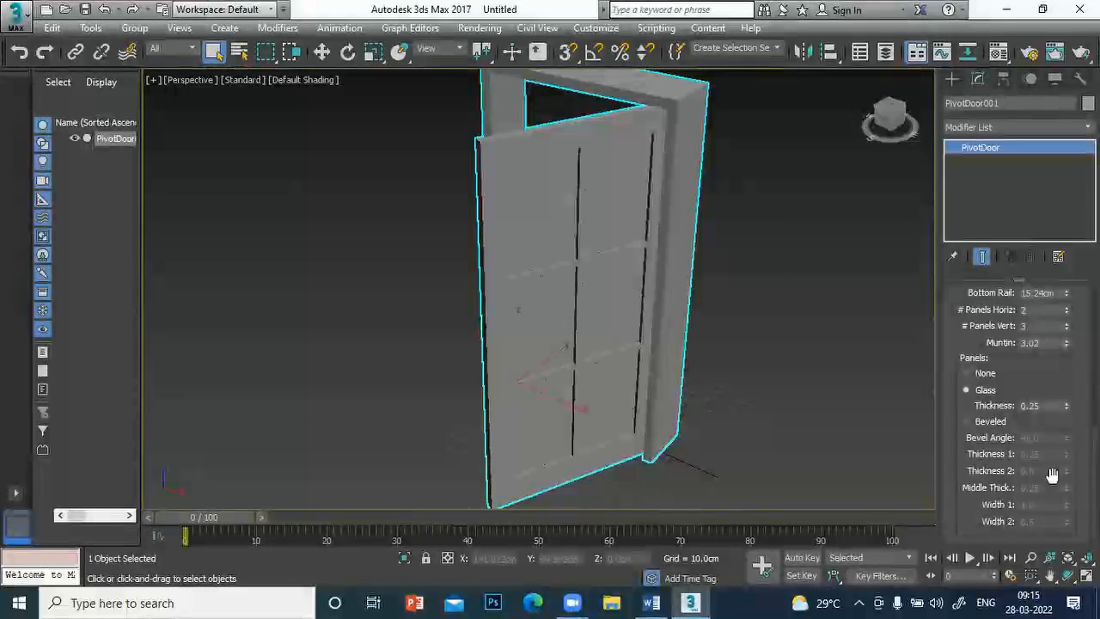
click(965, 372)
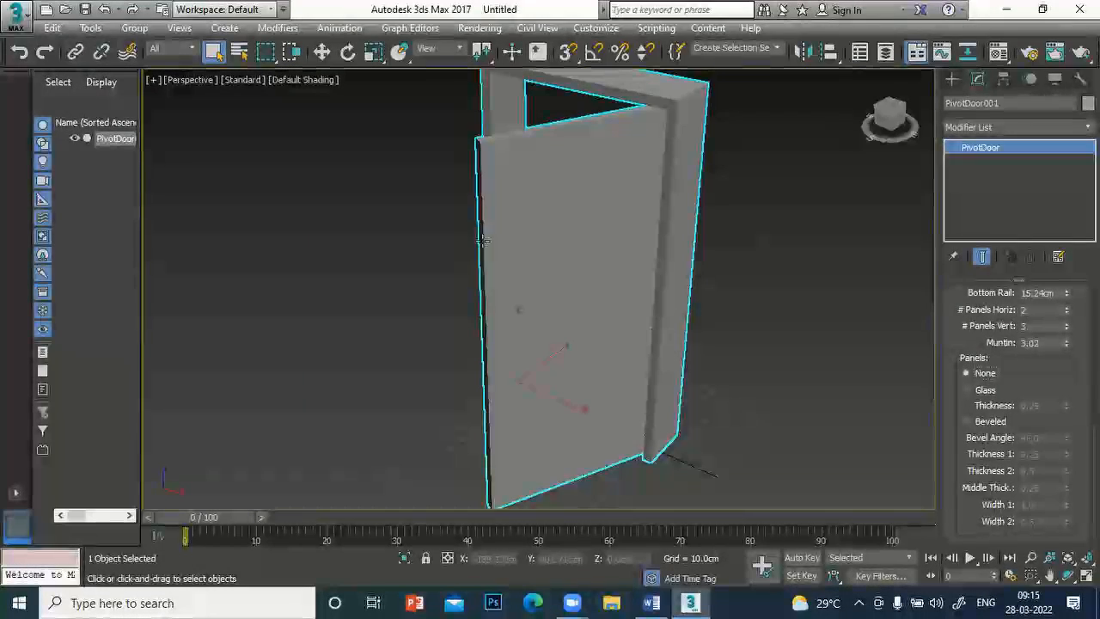
click(965, 390)
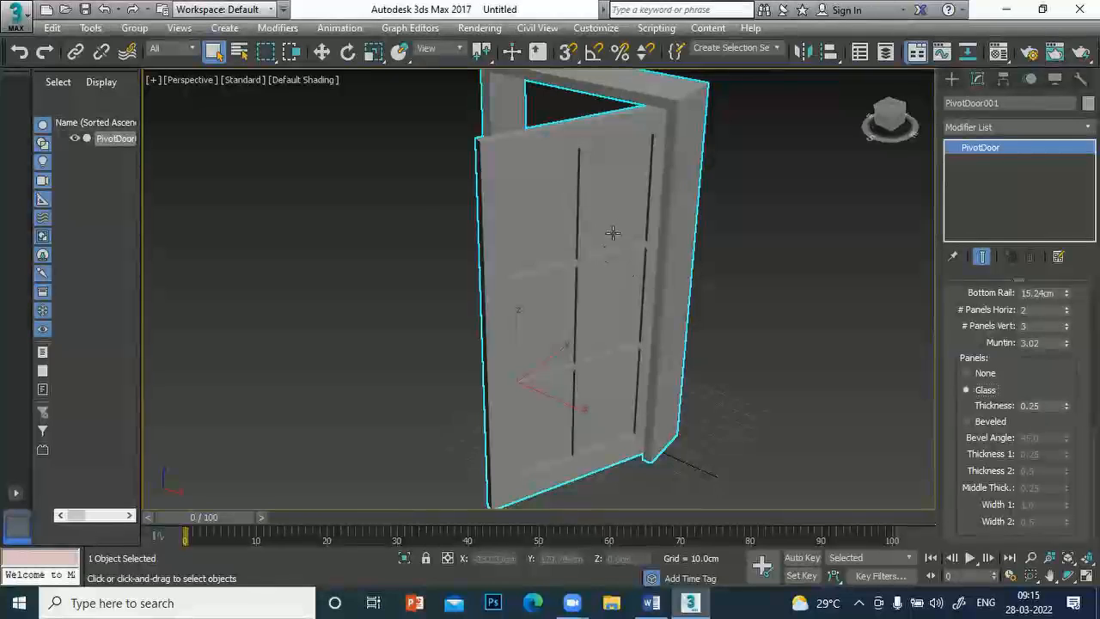
drag(1066, 405, 1068, 404)
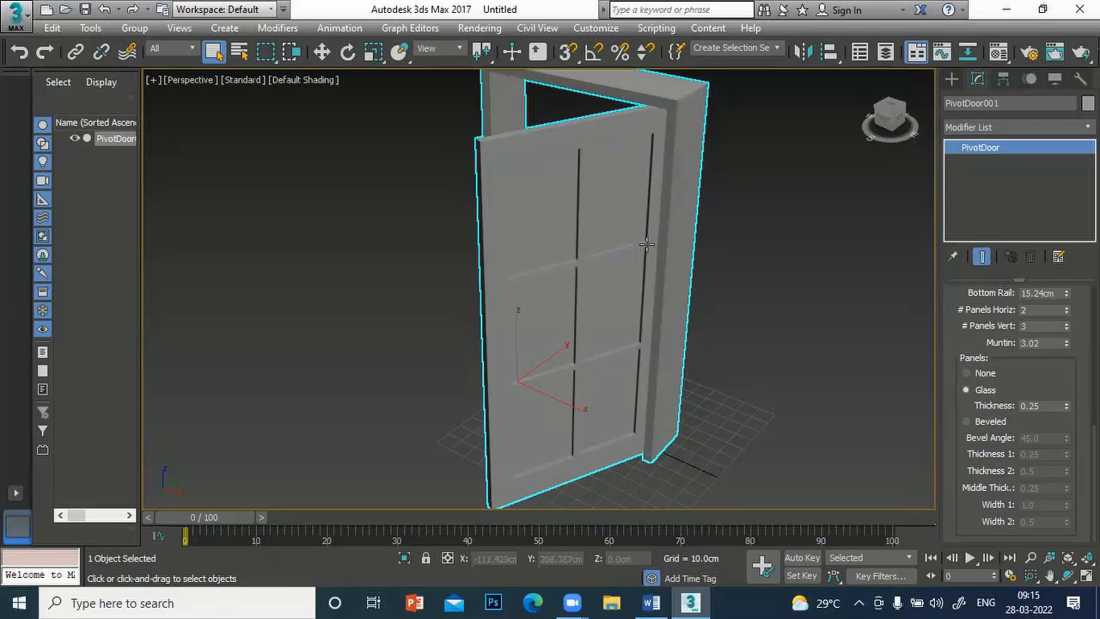
- Make the leaf's panels beveled, with Thickness 1 set to 0.0 and Thickness 2 to 3.34, and inspect them up close
click(965, 421)
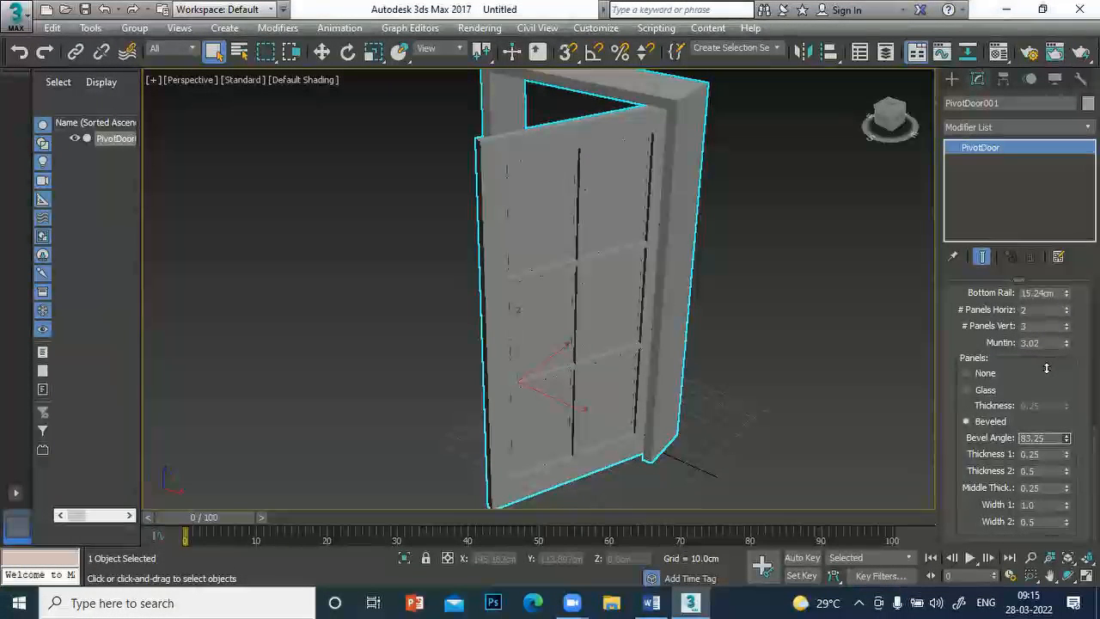
mouse_move(1065, 453)
mouse_down()
mouse_move(1062, 439)
mouse_move(1074, 501)
mouse_move(1065, 469)
mouse_up()
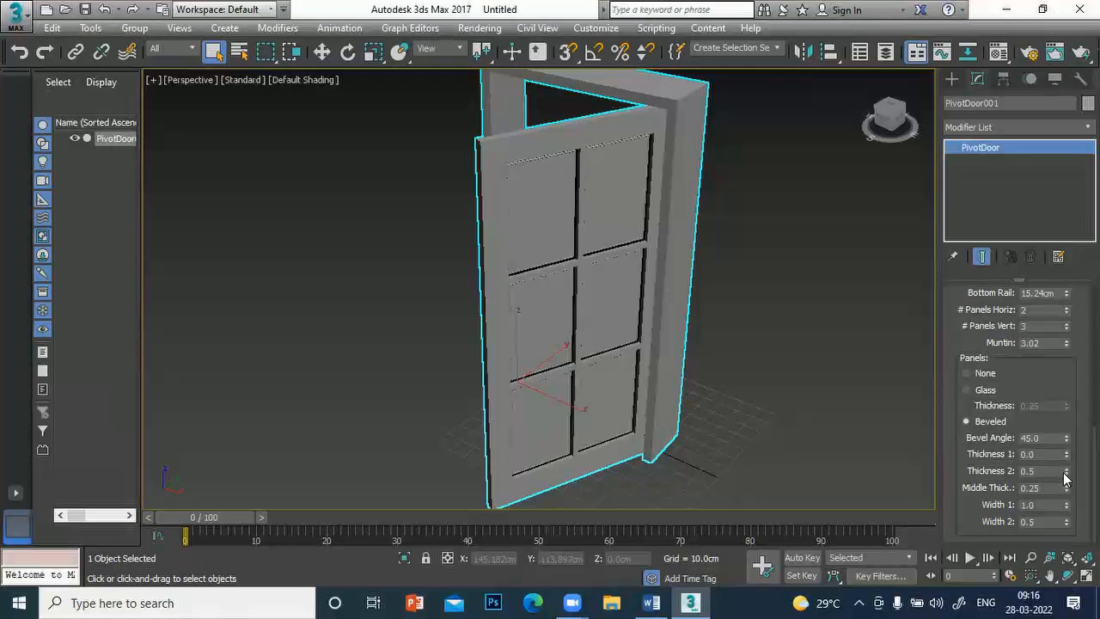
drag(1058, 434, 933, 238)
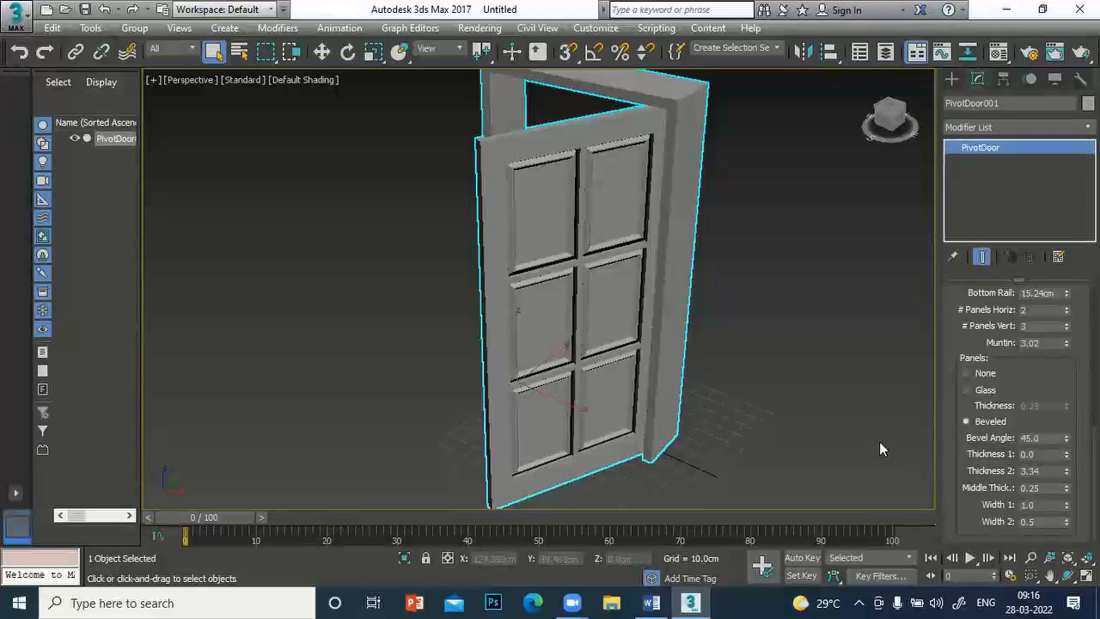
scroll(929, 441, down, 3)
scroll(869, 464, down, 1)
scroll(874, 447, up, 5)
scroll(875, 447, down, 1)
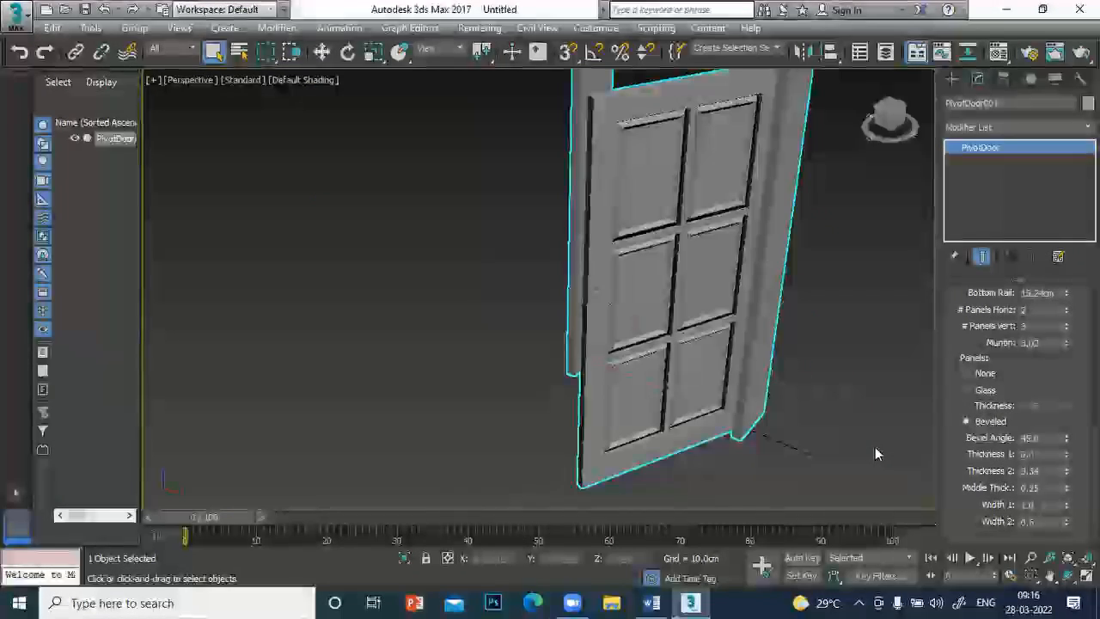
scroll(874, 447, up, 2)
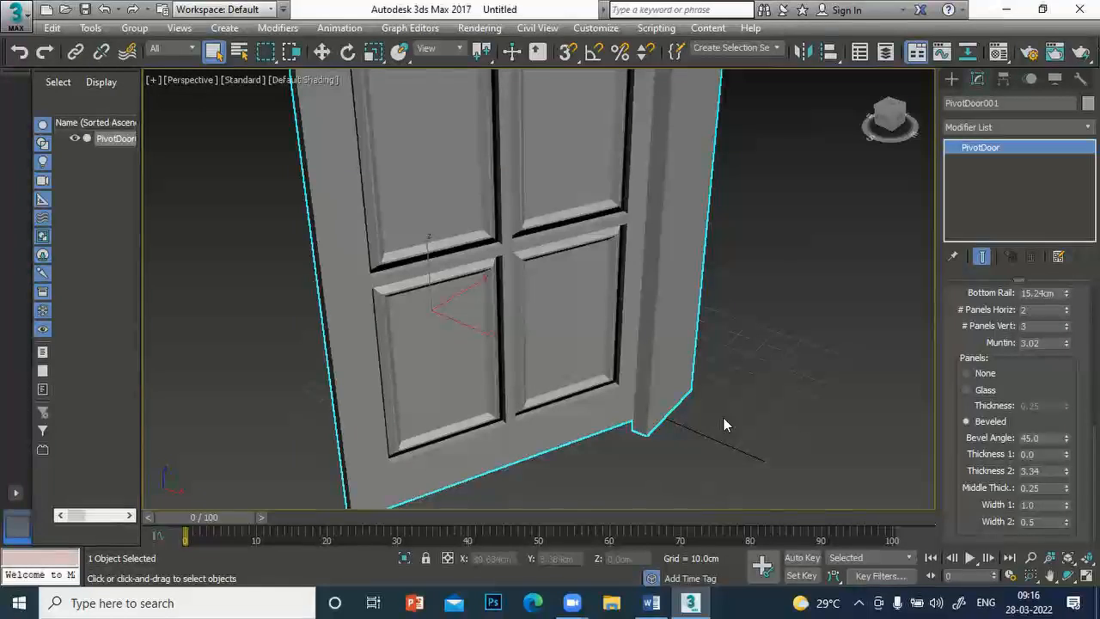
- Set the beveled panels' middle thickness to 0.49, Width 1 to 1.57 and Width 2 to 1.4
drag(1065, 489, 1060, 457)
drag(1066, 507, 1049, 427)
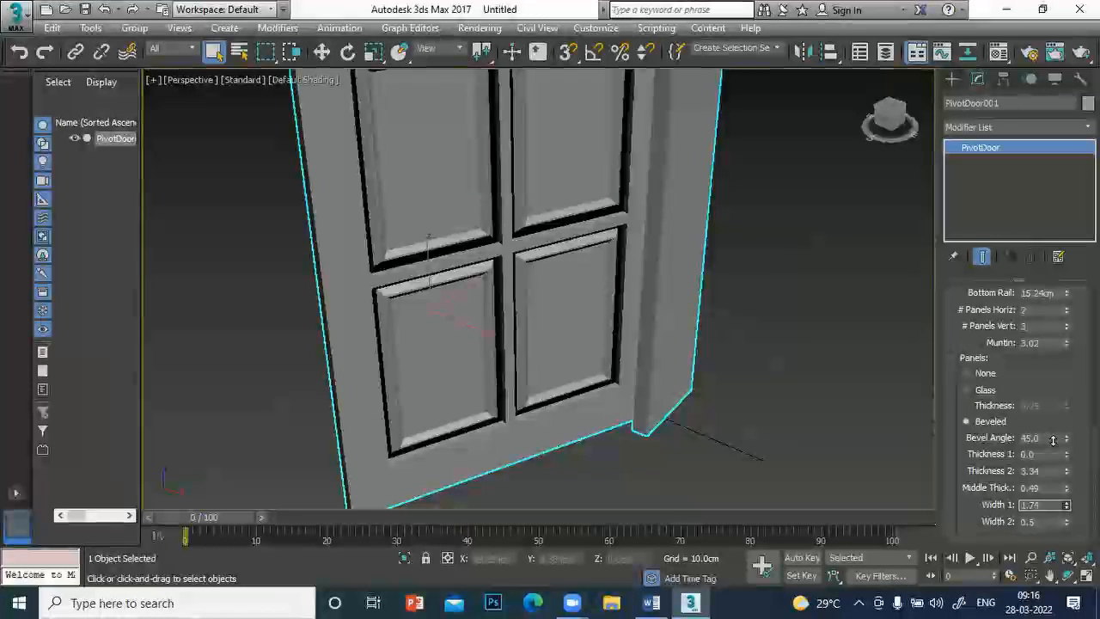
drag(1062, 522, 1061, 445)
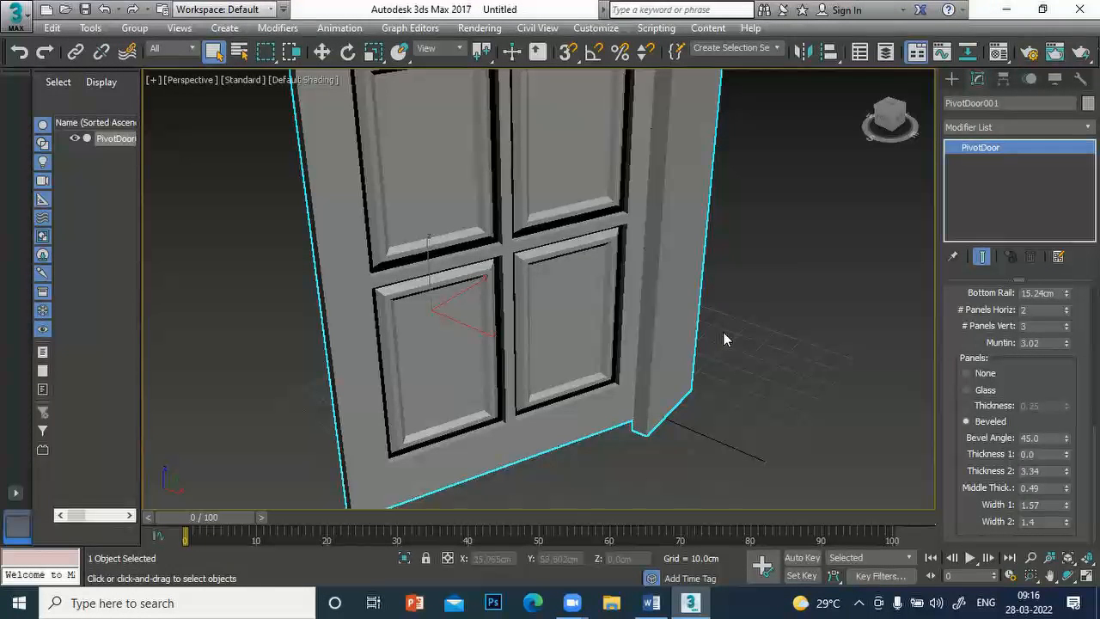
scroll(768, 275, down, 8)
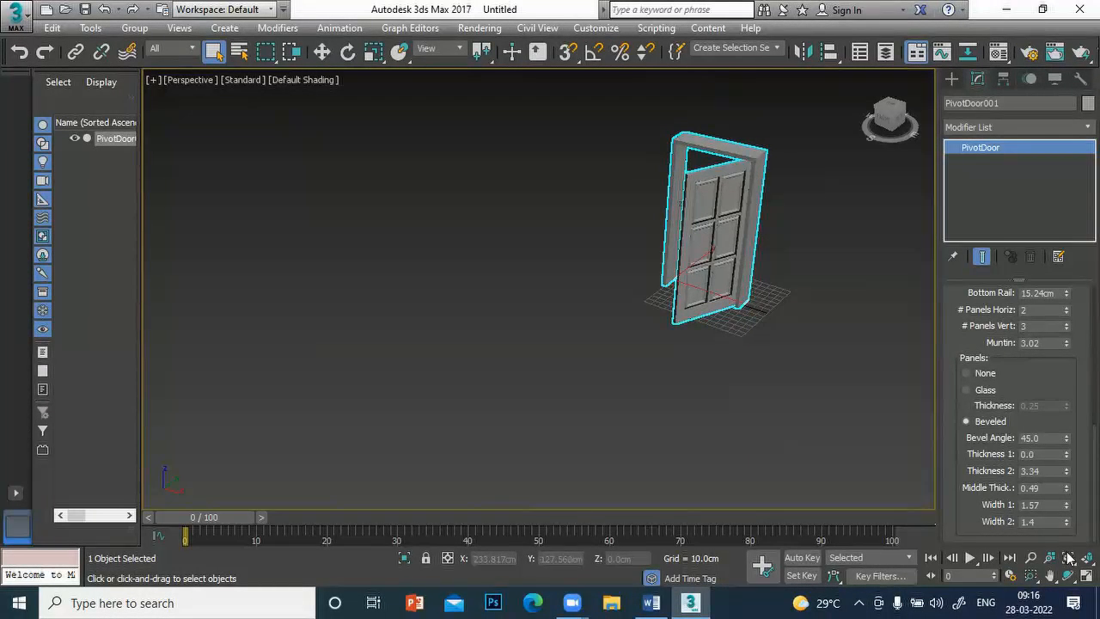
- Create a sliding door beside the pivot door in the Perspective view, about 122 cm wide, 10 cm deep and 206 cm high
key(alt+w)
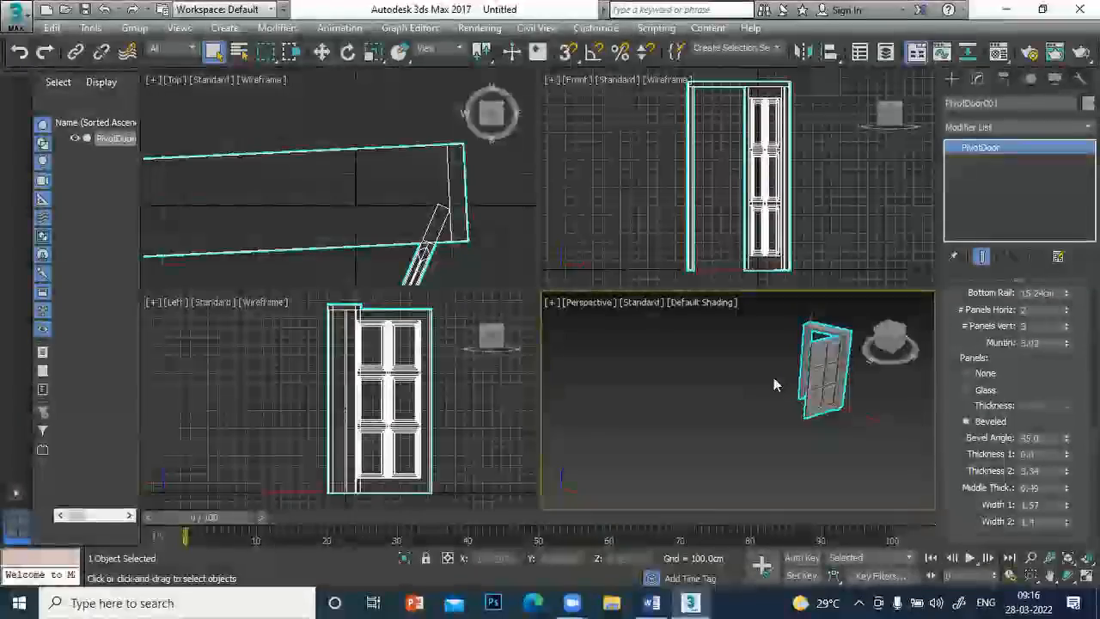
scroll(758, 387, up, 3)
middle_drag(759, 388, 533, 414)
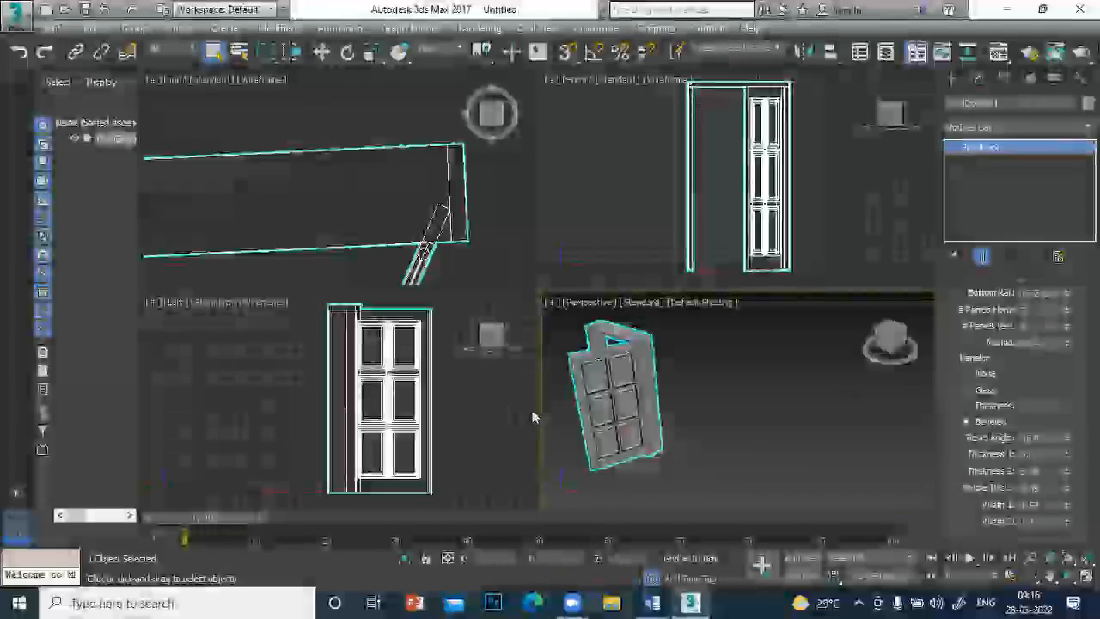
click(951, 79)
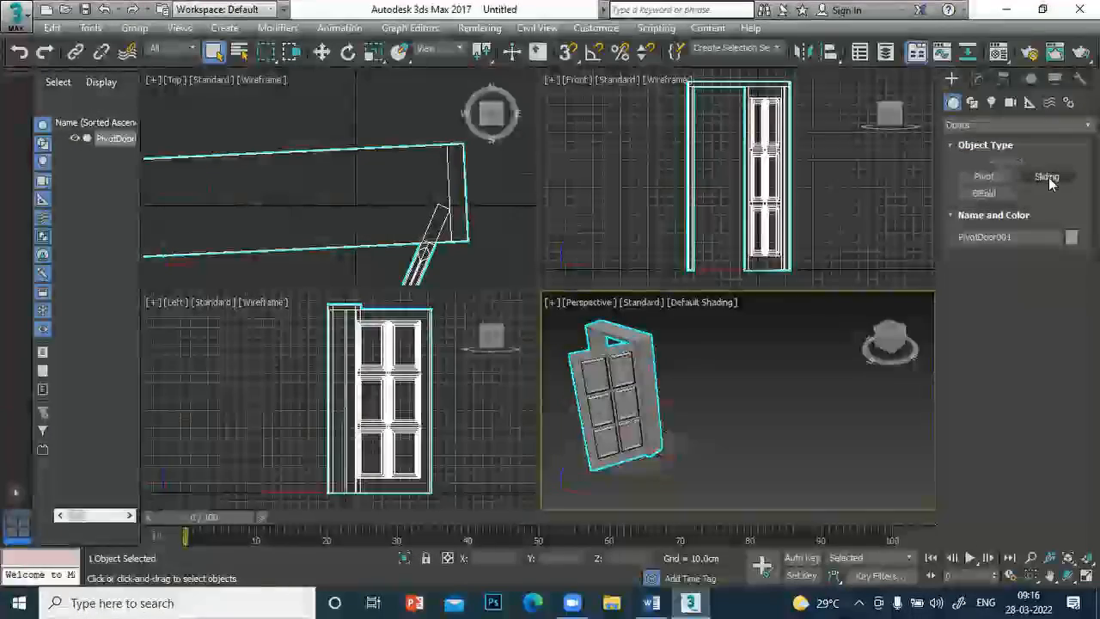
click(1047, 176)
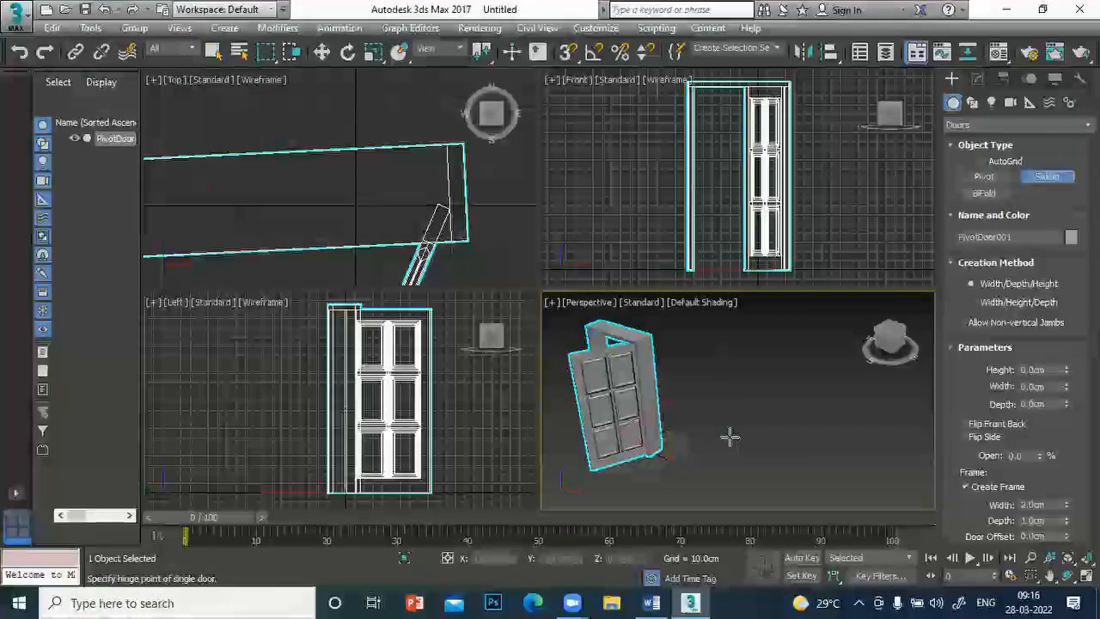
drag(728, 425, 770, 399)
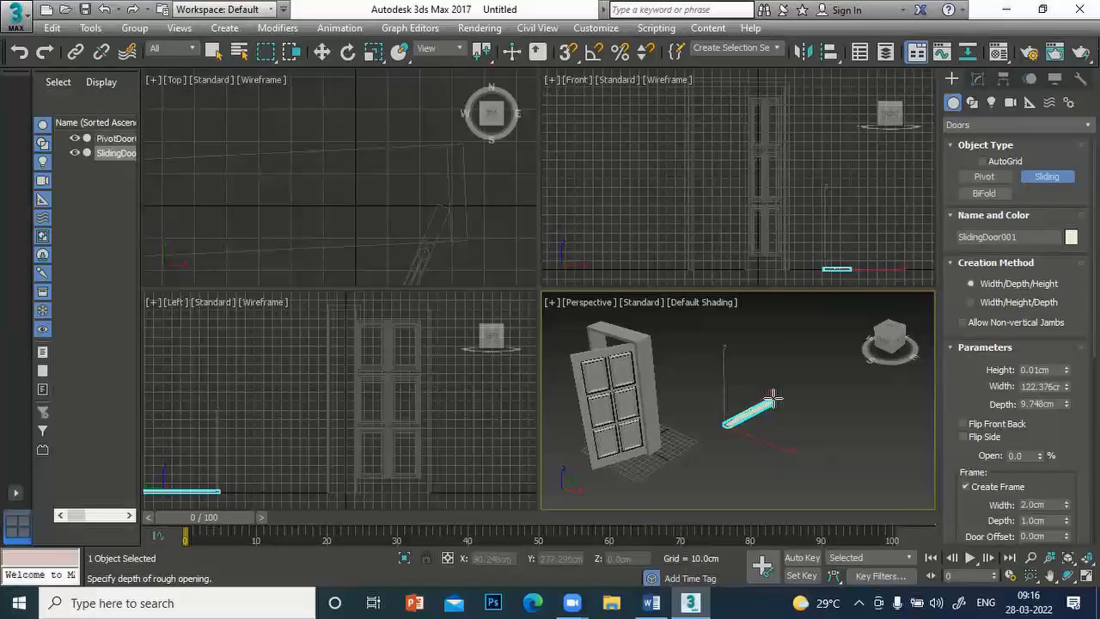
click(773, 396)
click(778, 294)
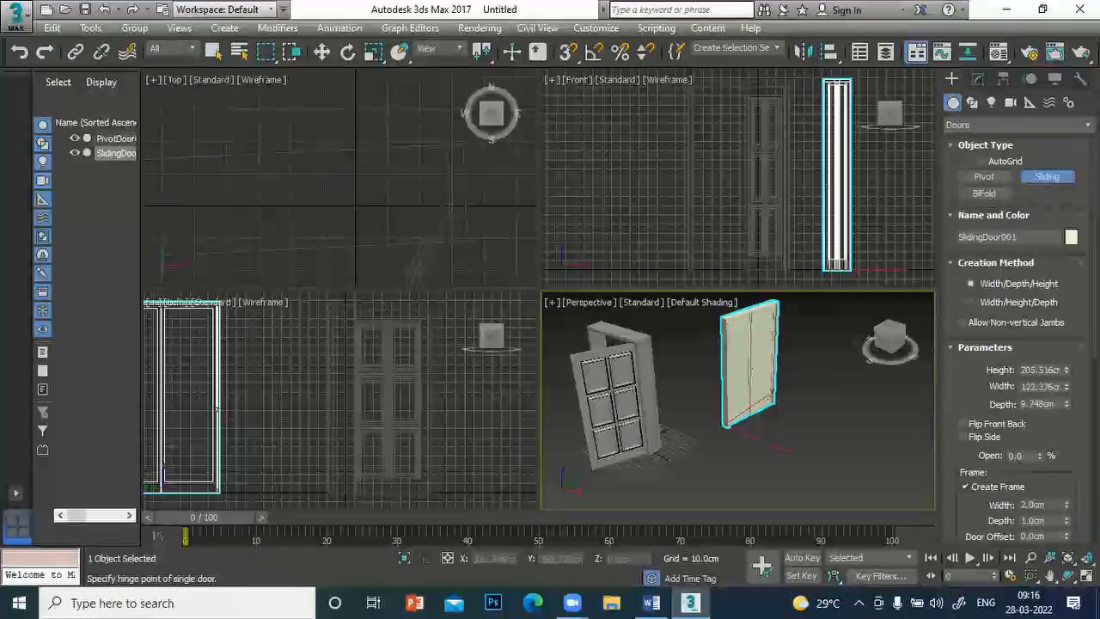
- Try the sliding door at 51% open and at other opening percentages, with its front and back flipped and unflipped
drag(1041, 457, 1025, 416)
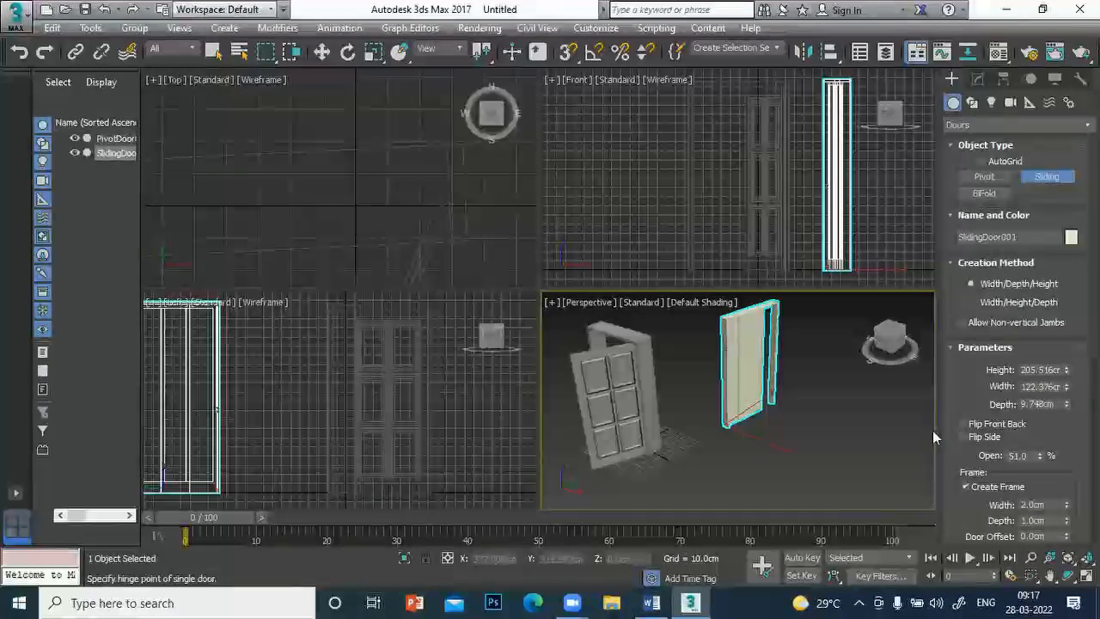
click(963, 423)
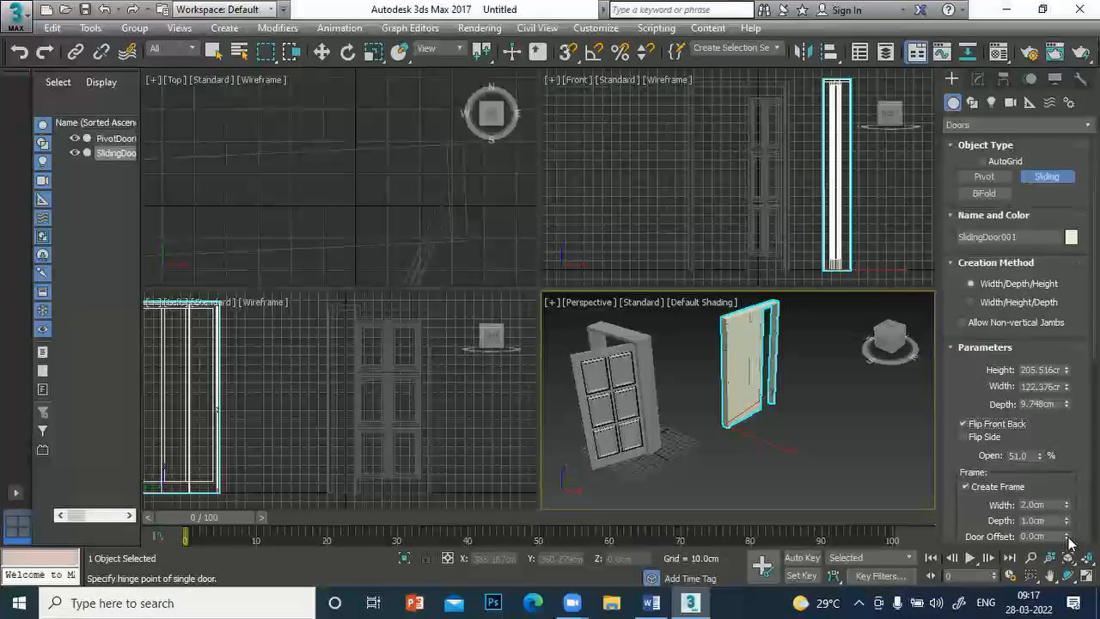
key(alt+w)
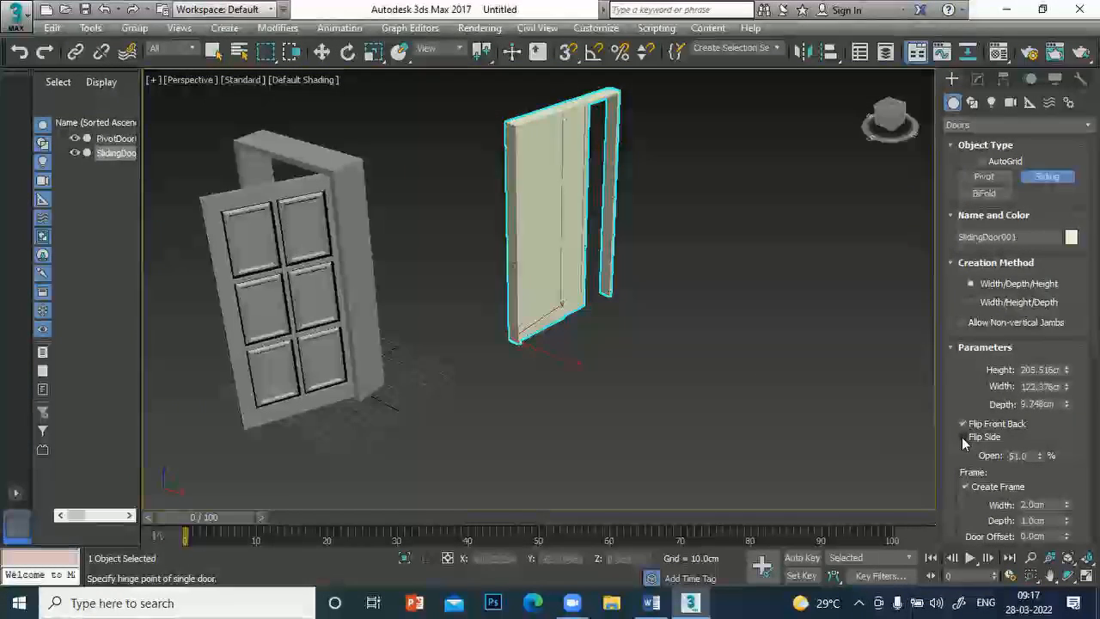
drag(1041, 455, 1036, 472)
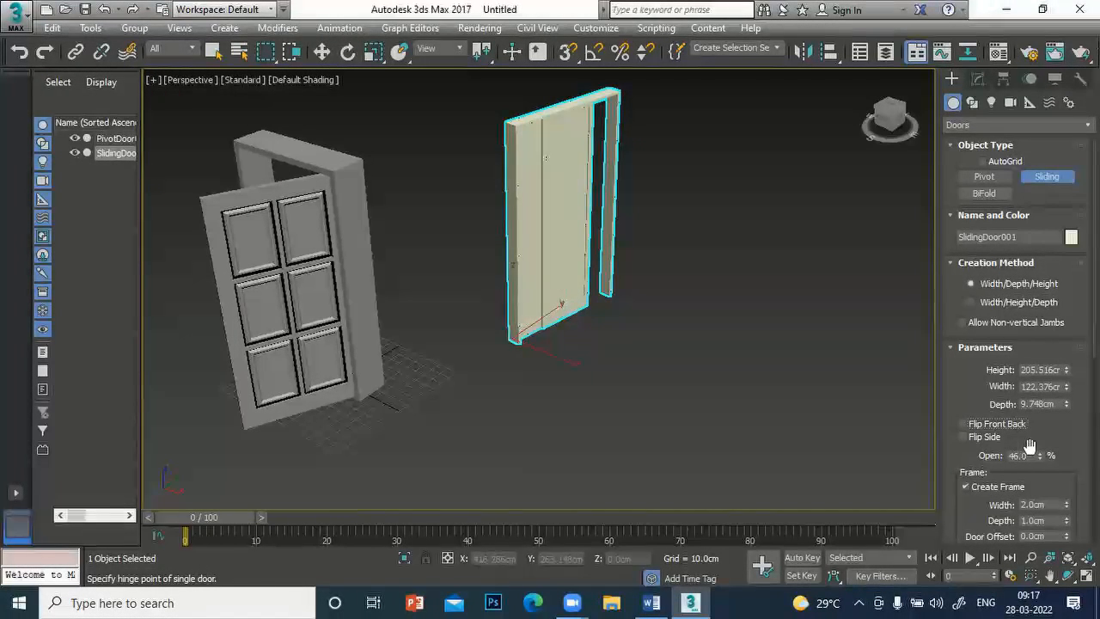
mouse_move(1039, 456)
mouse_down()
mouse_move(1043, 418)
mouse_move(1055, 453)
mouse_up()
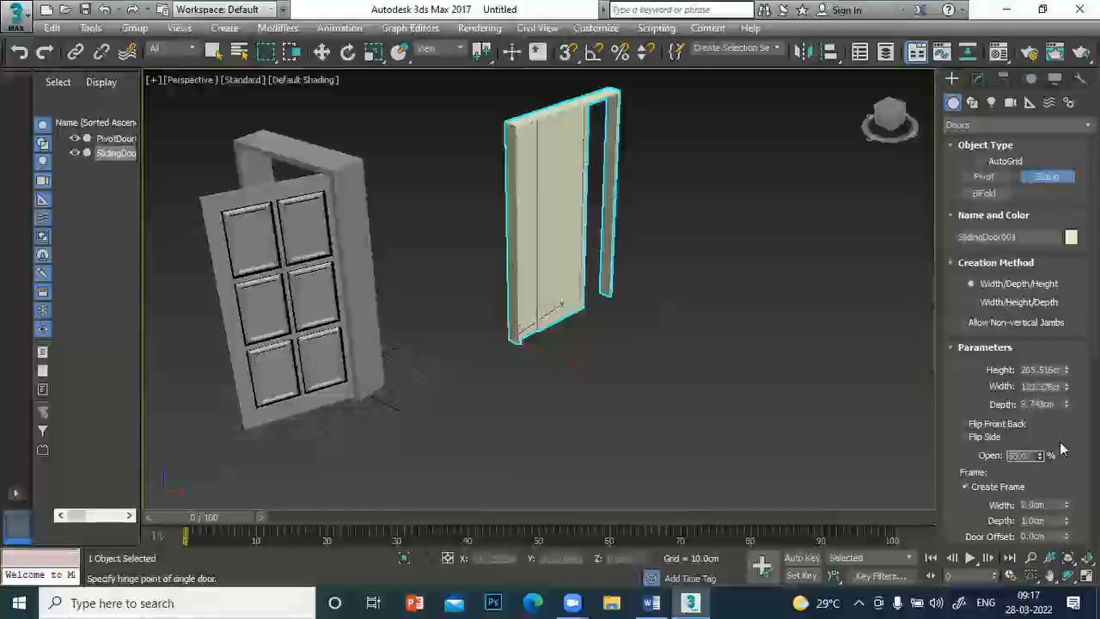
- Flip the sliding door's side, open it to 77% and review its frame and leaf parameters
click(961, 437)
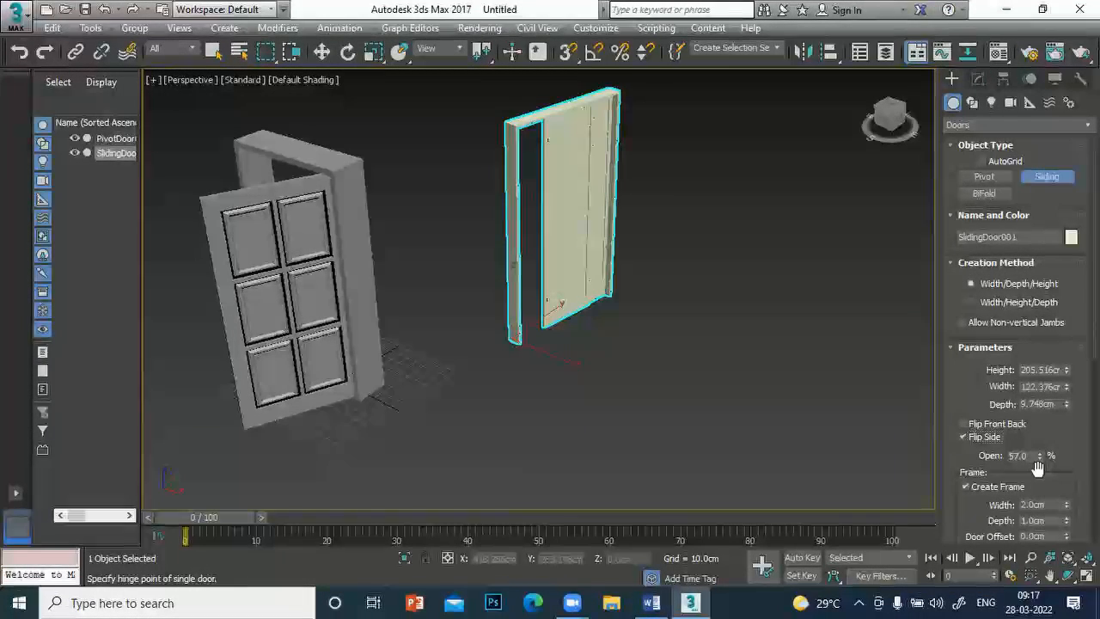
drag(1038, 456, 1064, 434)
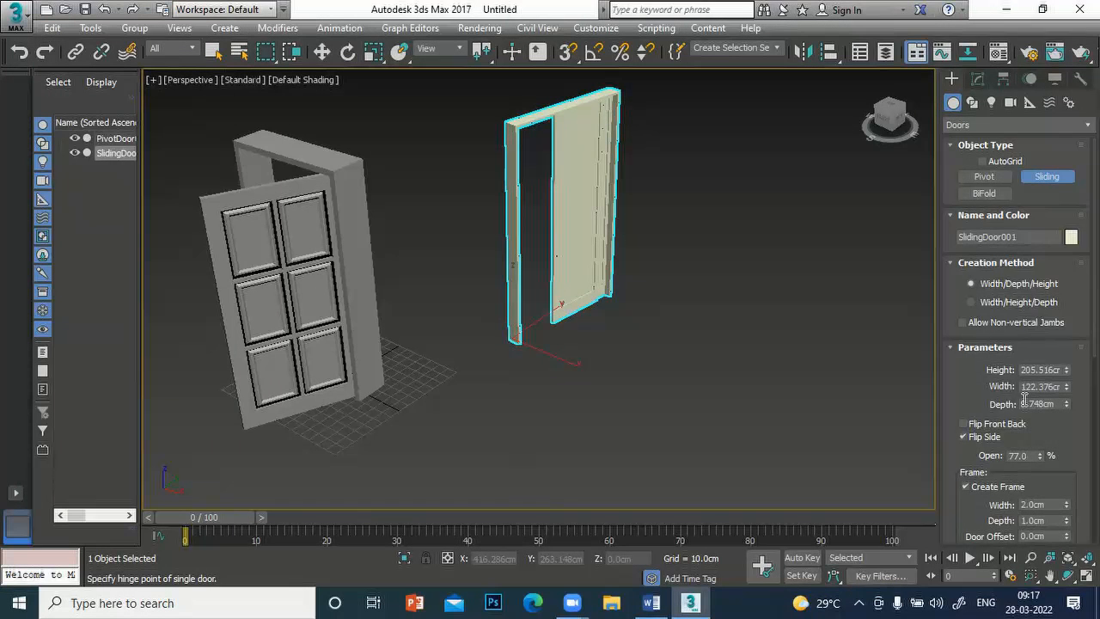
scroll(1056, 413, down, 3)
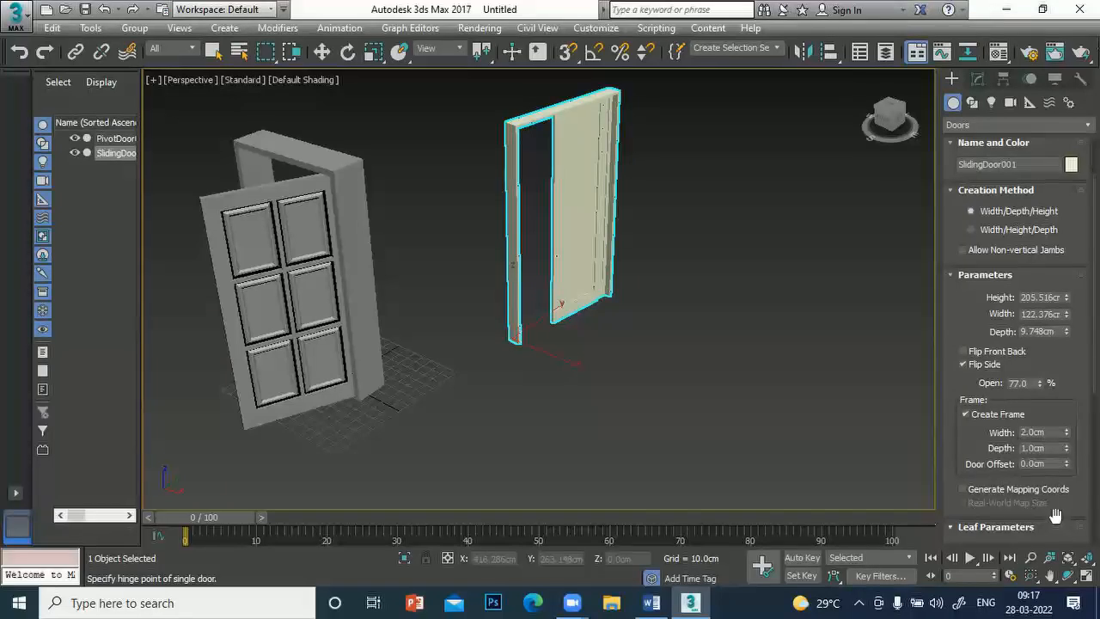
scroll(1053, 506, down, 4)
scroll(1051, 491, down, 7)
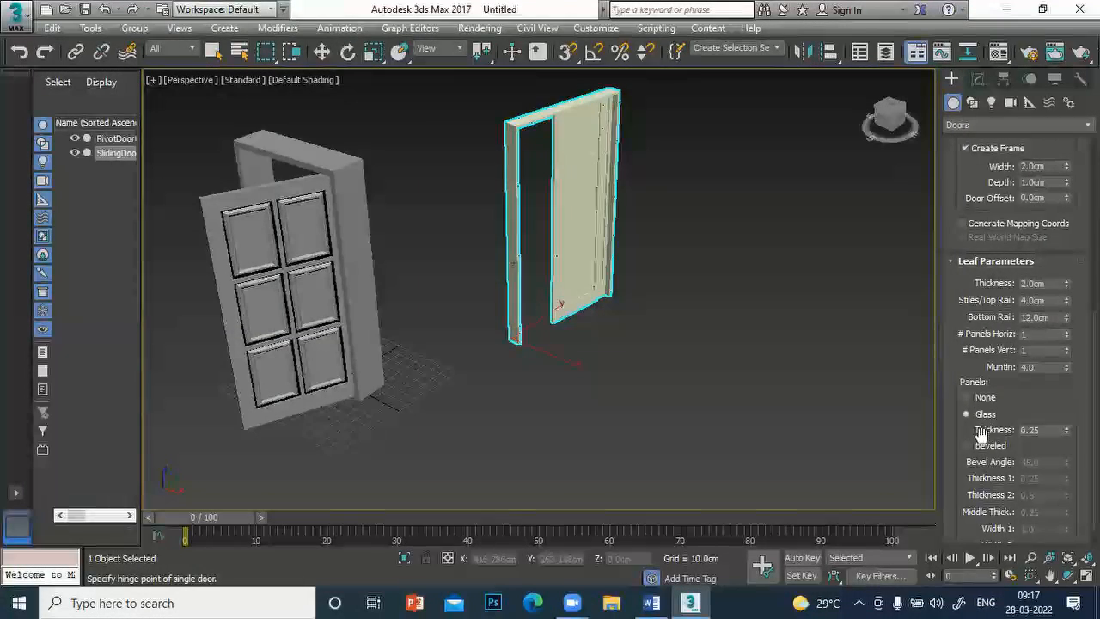
scroll(1005, 440, up, 5)
scroll(1021, 437, up, 9)
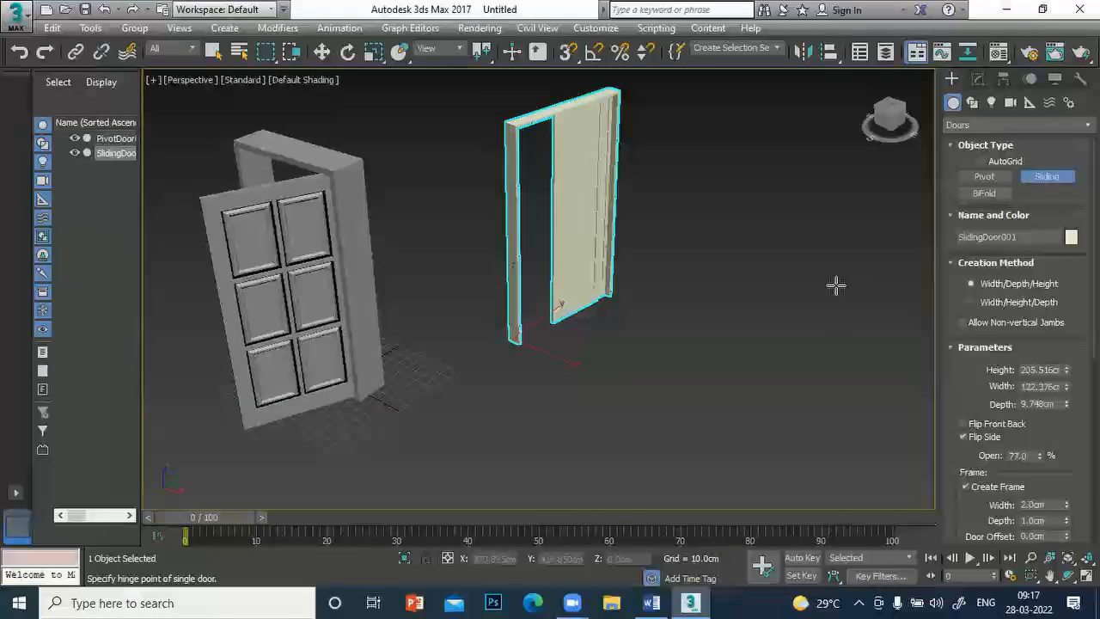
- Create a bifold door beside the sliding door in the Perspective view, about 91 cm wide, 5 cm deep and 145 cm high
scroll(908, 246, up, 3)
scroll(775, 266, down, 3)
scroll(775, 266, up, 3)
click(980, 196)
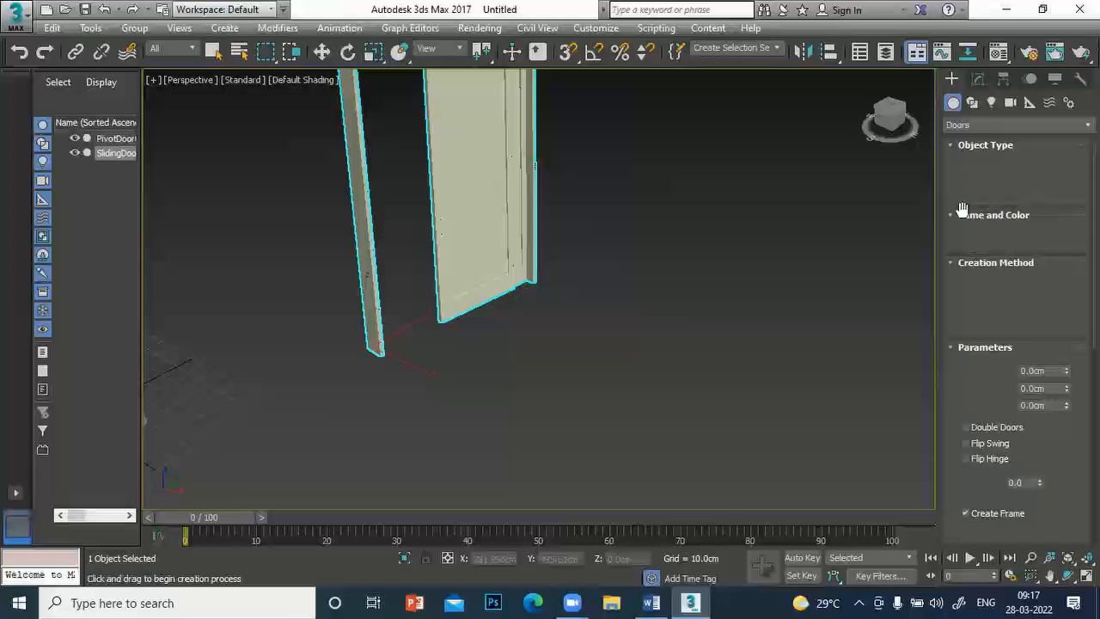
drag(572, 350, 674, 296)
click(674, 296)
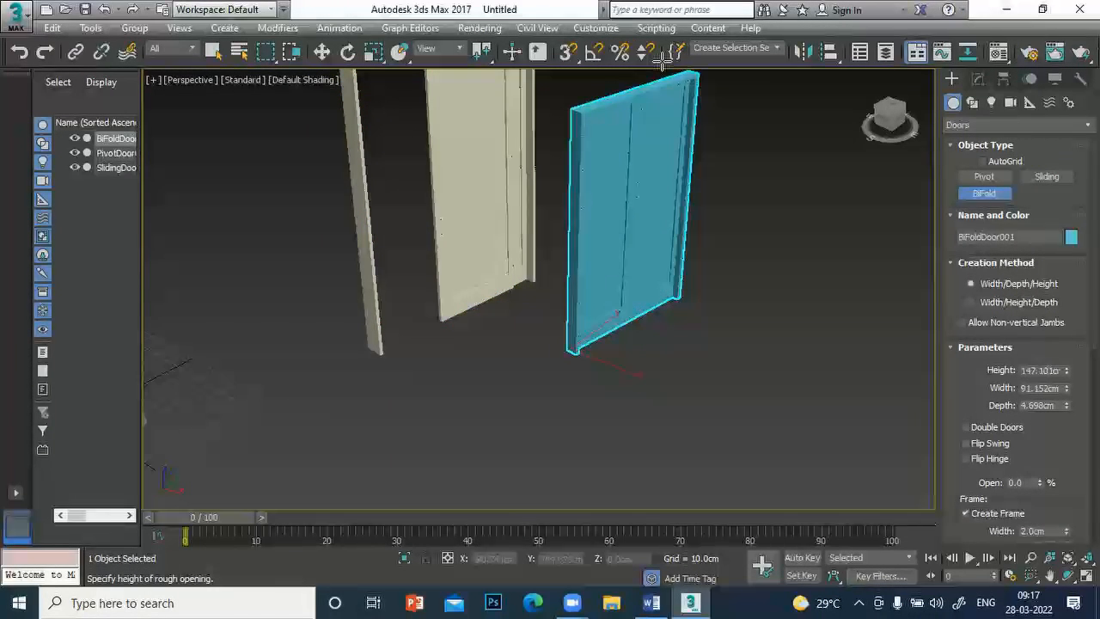
click(666, 112)
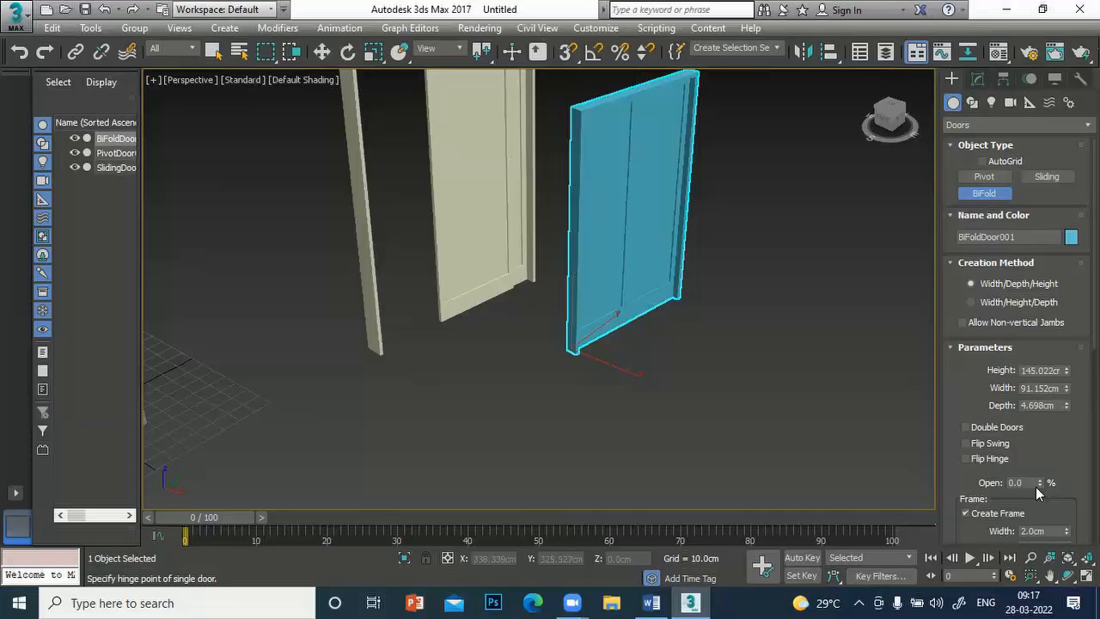
- Open the bifold door to 47%, make it a double door and set the opening to 35%
drag(1040, 484, 999, 443)
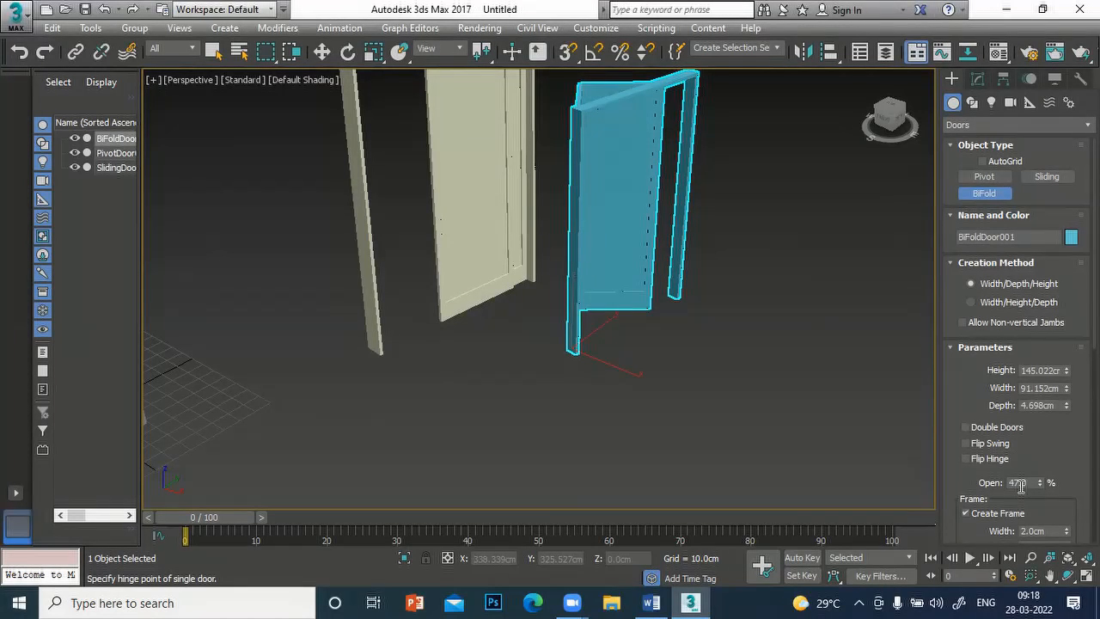
click(965, 427)
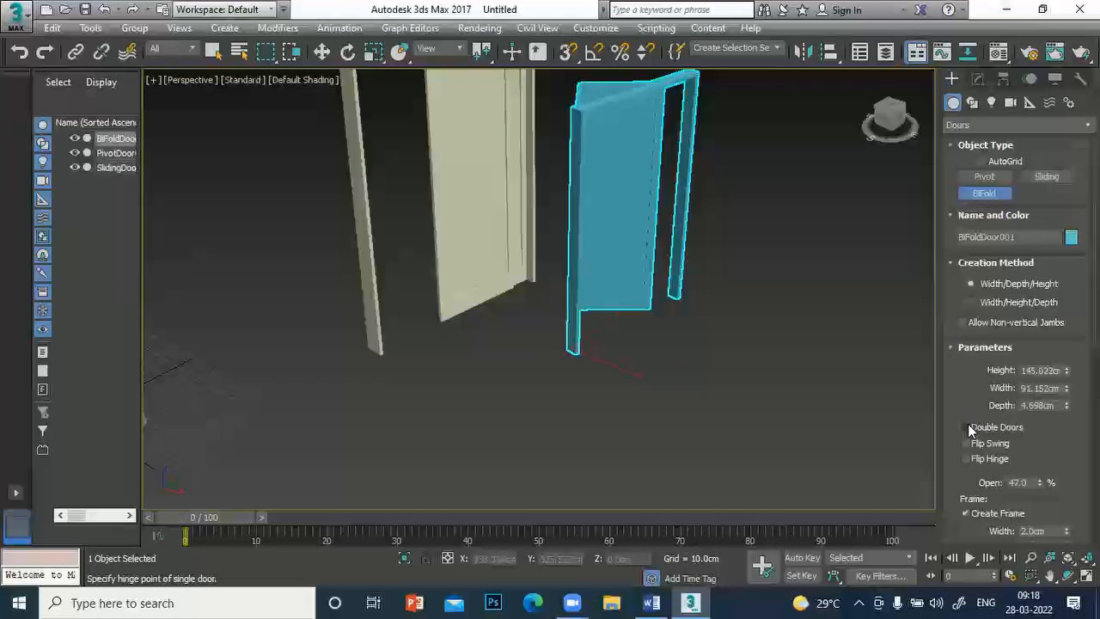
drag(1039, 481, 1011, 508)
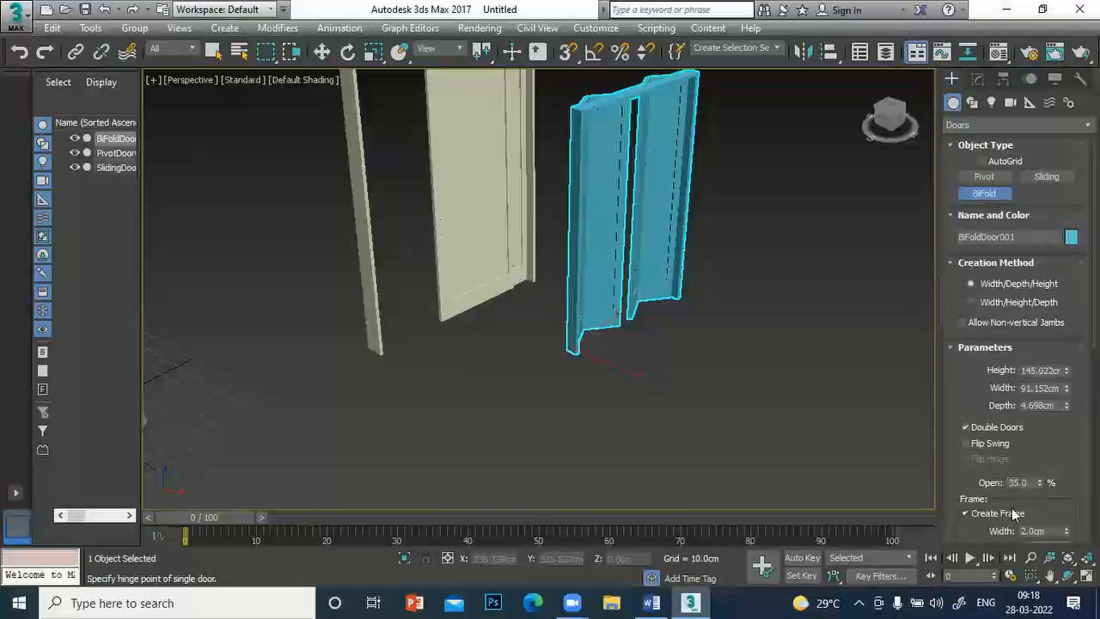
- Try the double bifold door with its swing flipped and 45% open, and restore the unflipped single door
click(966, 443)
mouse_move(1038, 482)
mouse_down()
mouse_move(1034, 446)
mouse_move(1049, 476)
mouse_up()
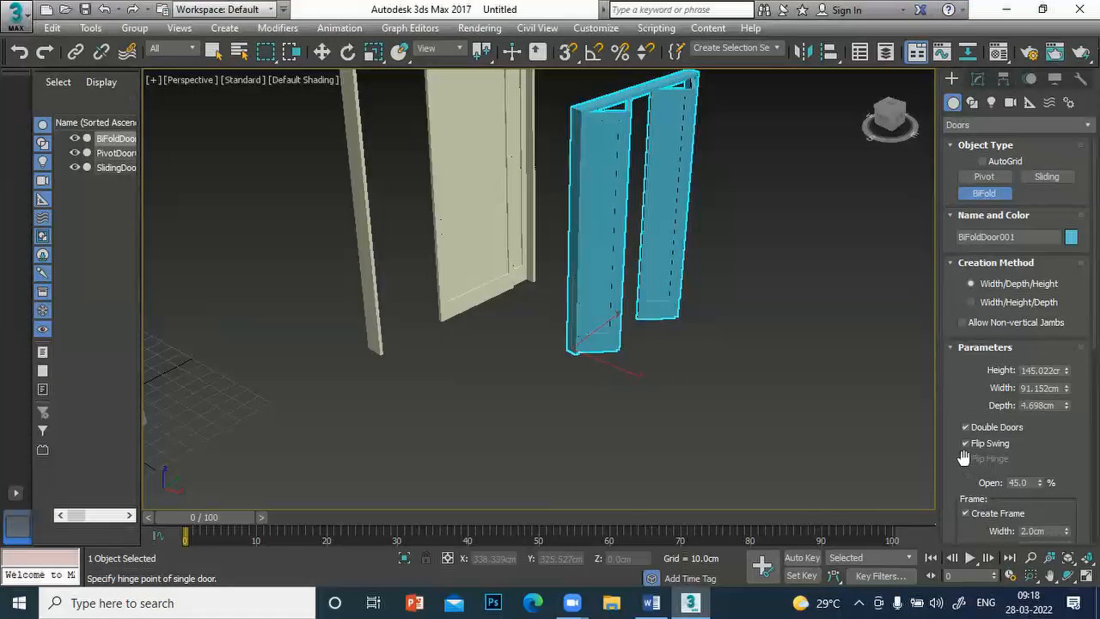
click(966, 443)
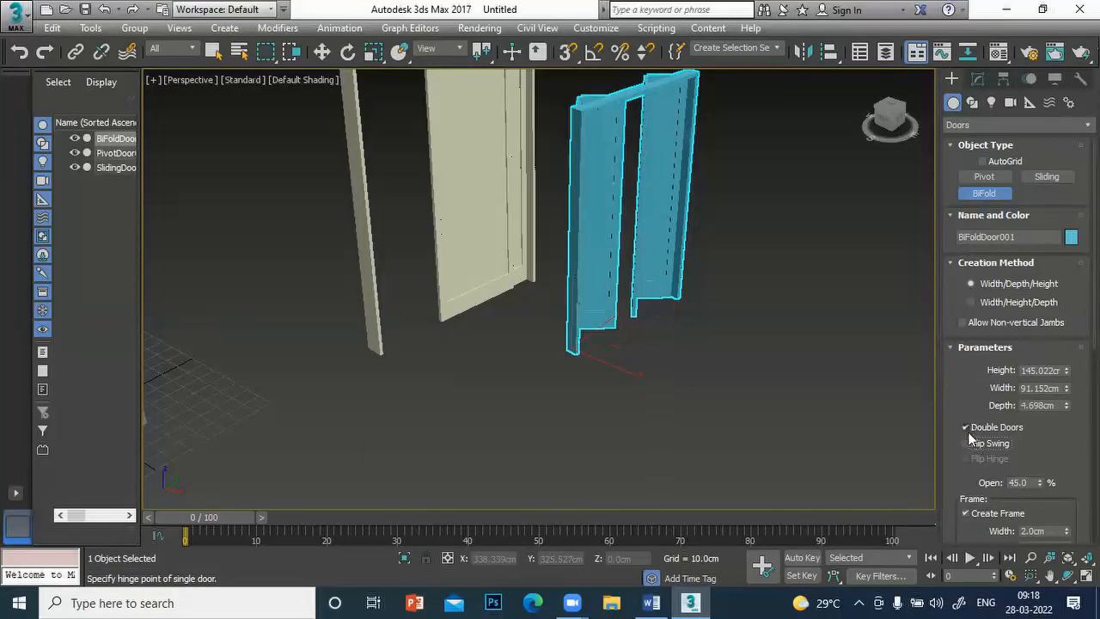
click(971, 429)
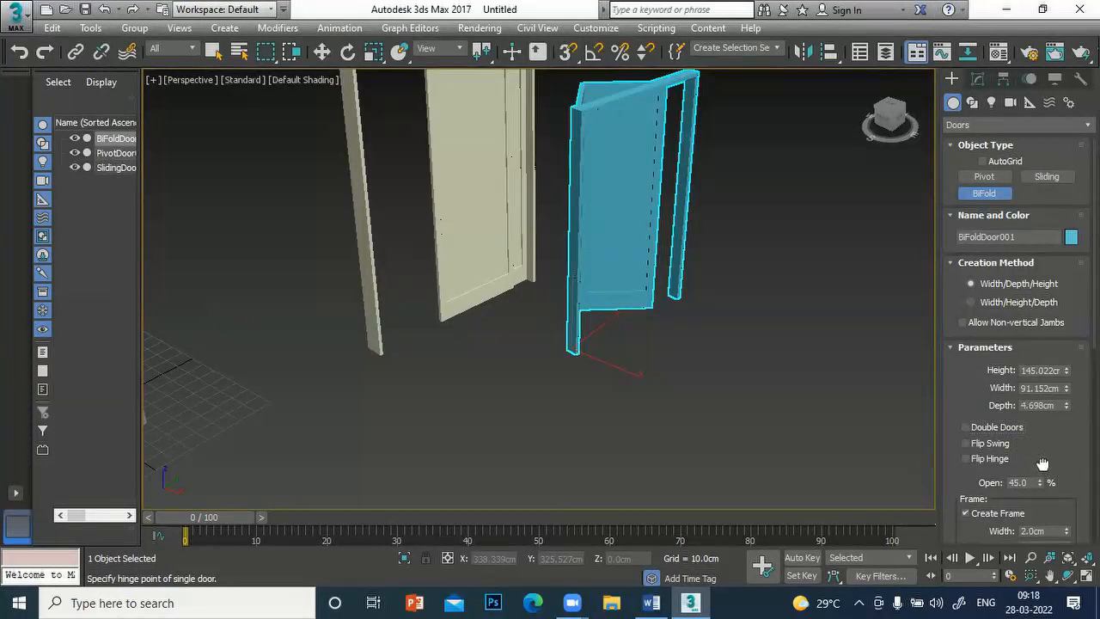
- Review the bifold door's frame and leaf parameters and compare the three doors in the Perspective view
scroll(1050, 440, down, 5)
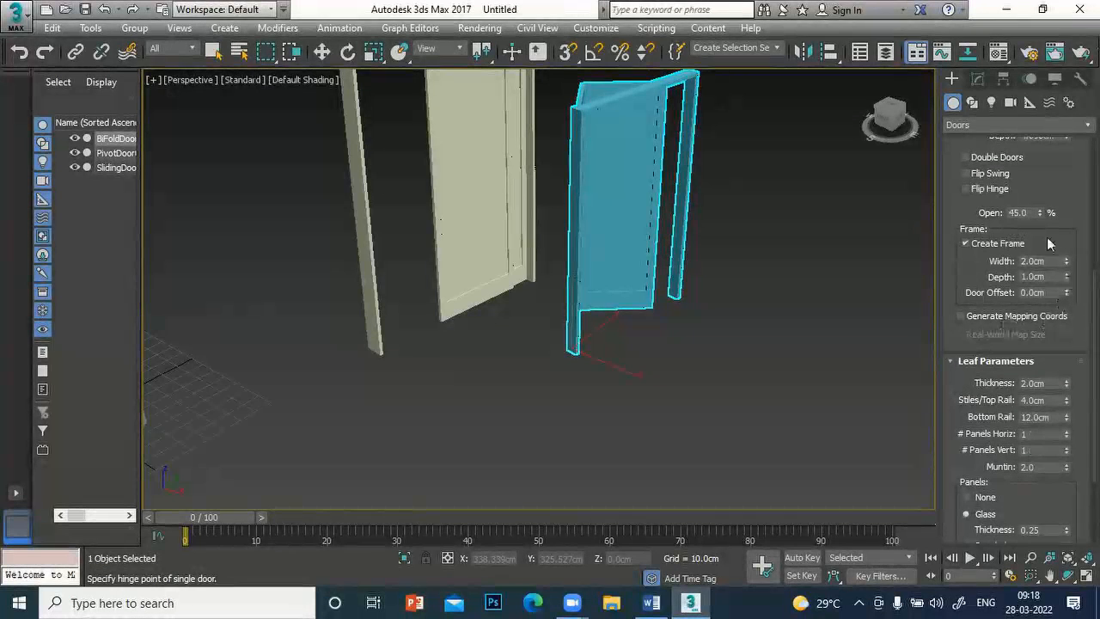
scroll(1051, 490, down, 2)
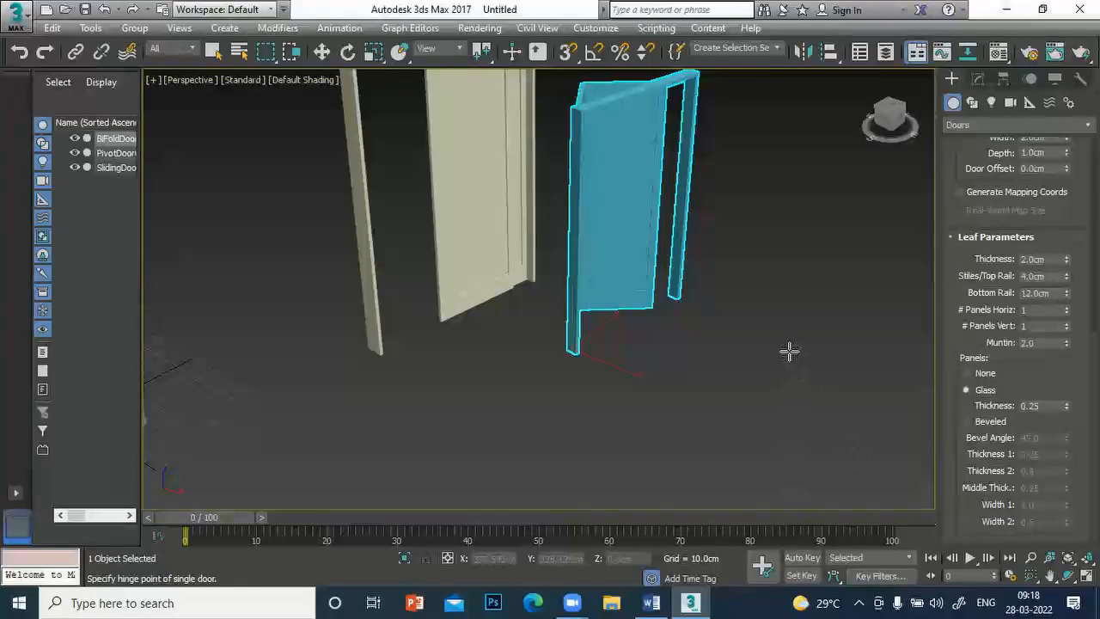
scroll(785, 351, down, 4)
scroll(783, 352, up, 2)
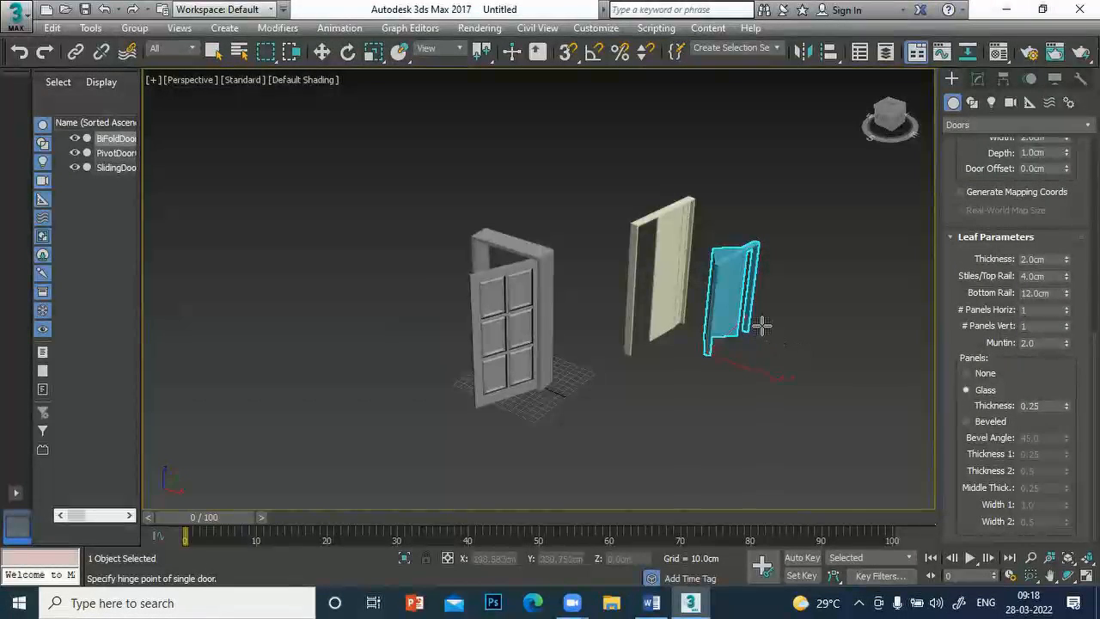
scroll(980, 331, up, 8)
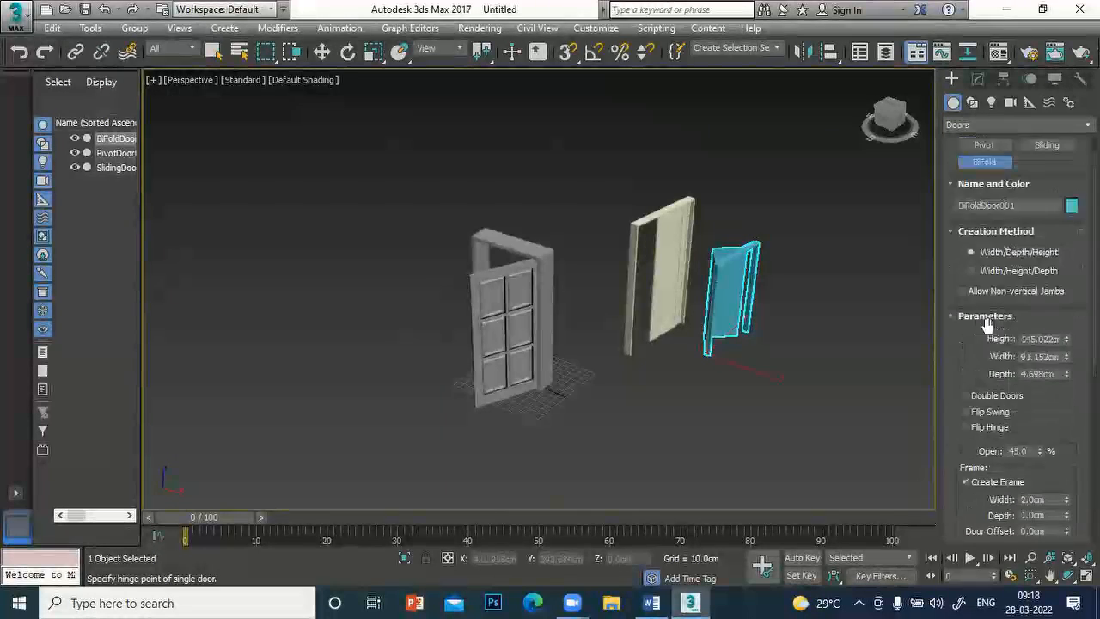
scroll(987, 323, up, 2)
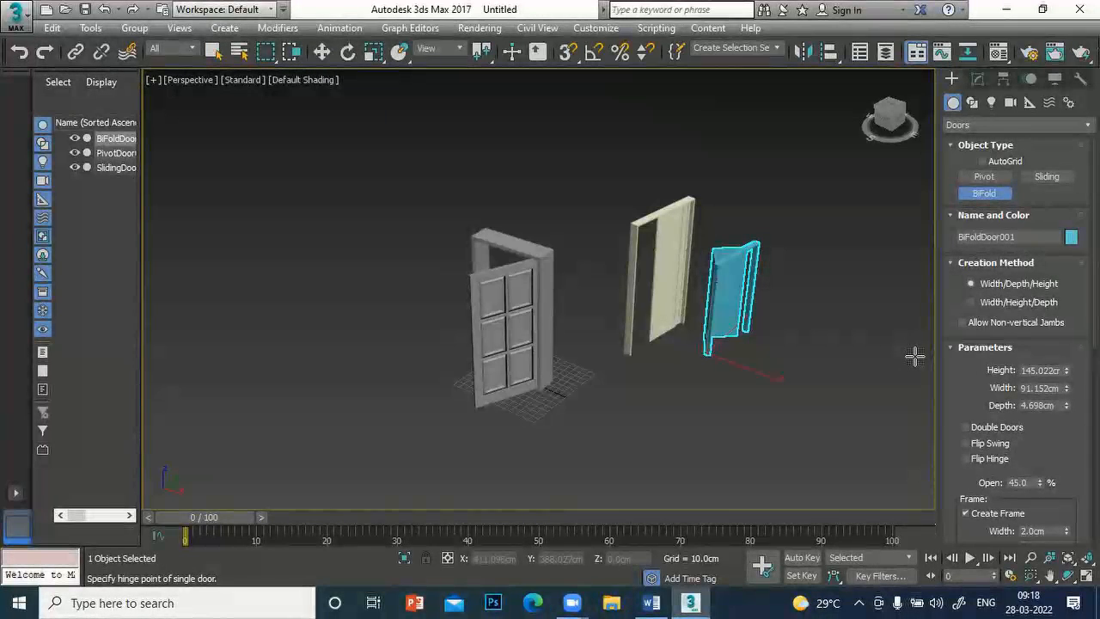
- Switch to the Word notes and read the sections on creating doors, door frames, leaf parameters and making an opening for a door
click(651, 603)
scroll(555, 362, down, 5)
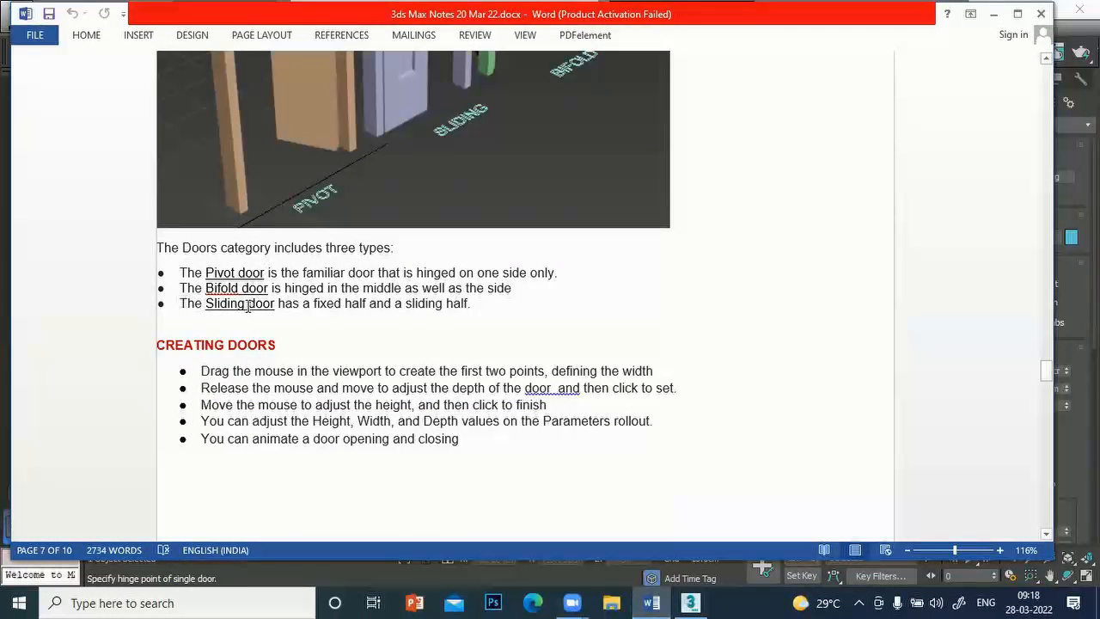
scroll(363, 326, down, 2)
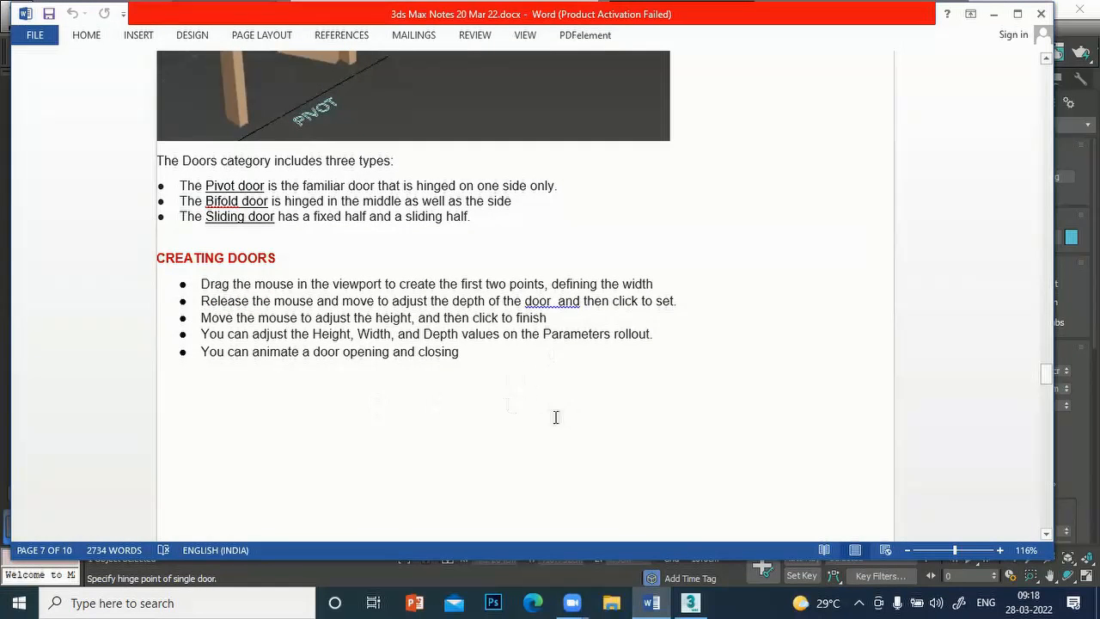
scroll(469, 384, down, 7)
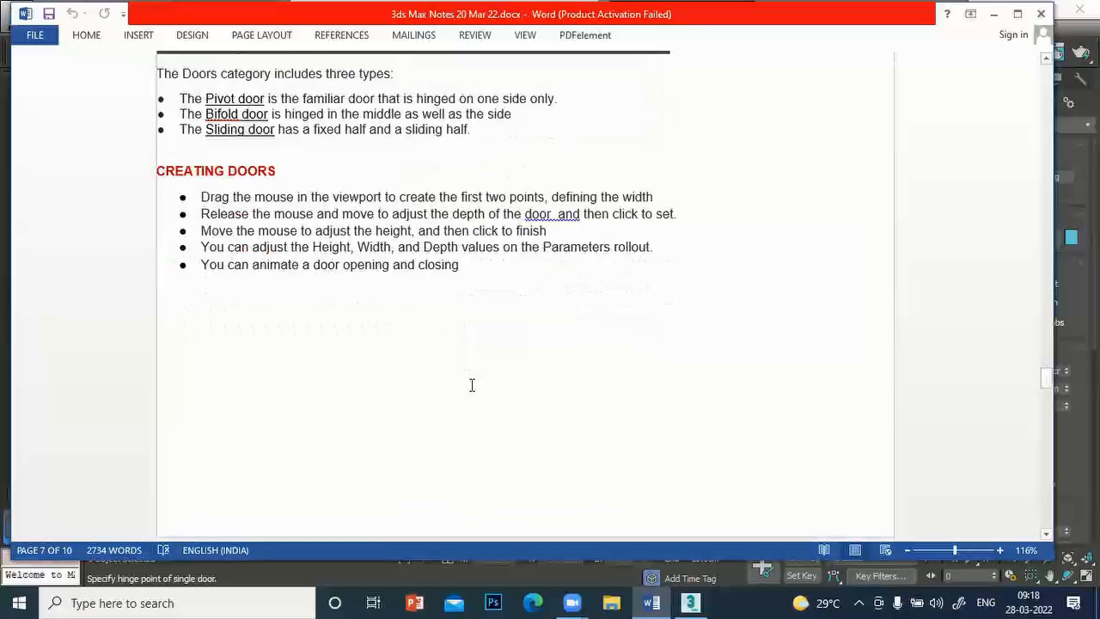
scroll(471, 382, down, 5)
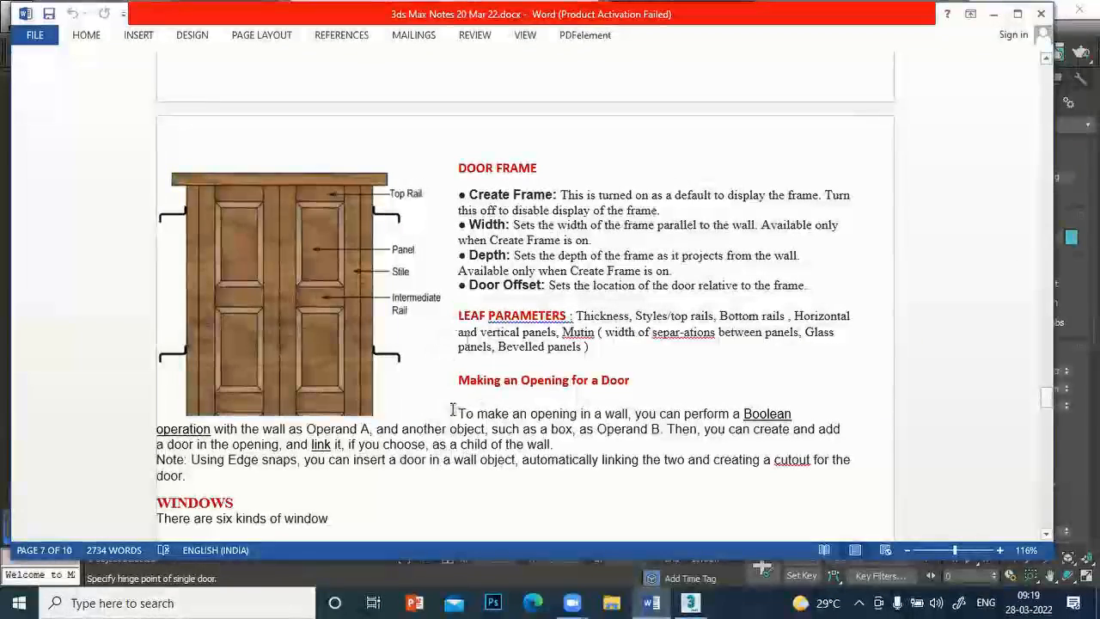
scroll(428, 371, down, 3)
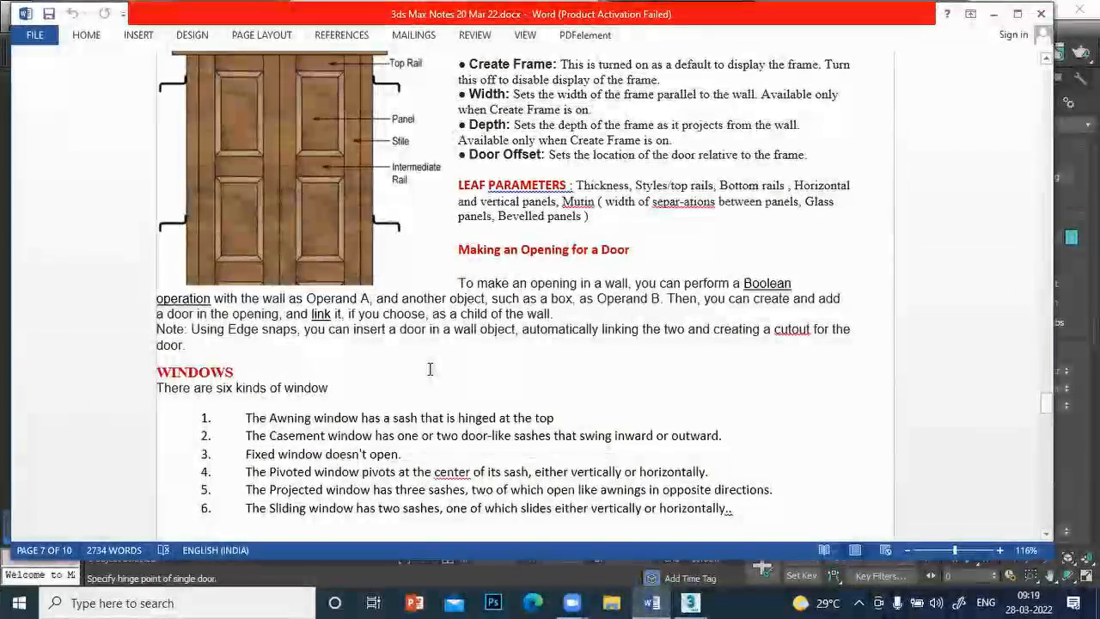
scroll(429, 369, up, 1)
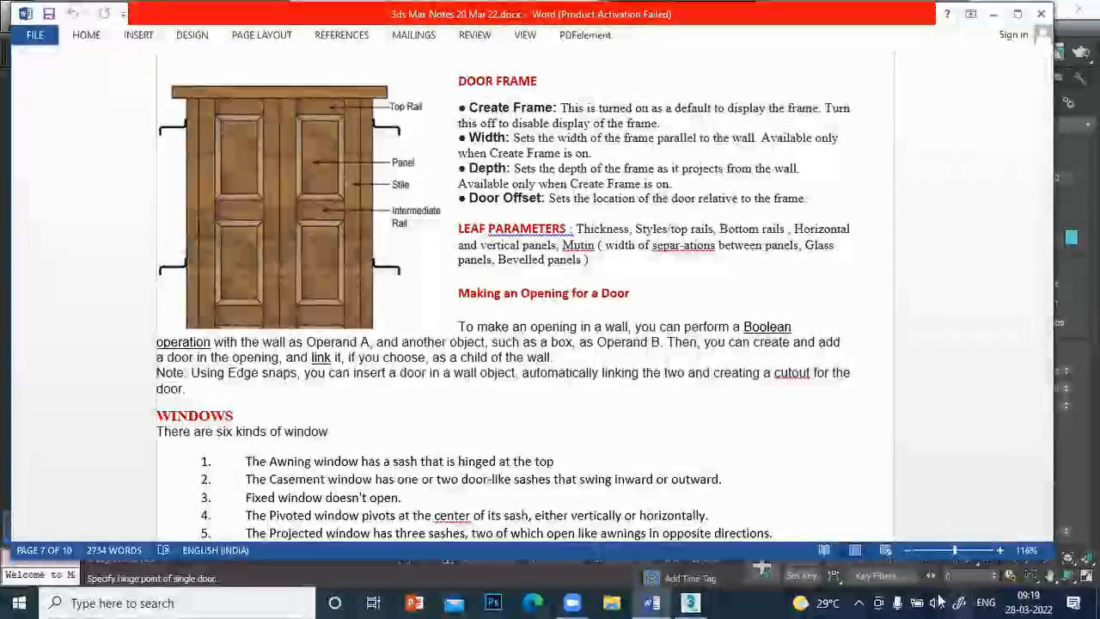
- Switch back to 3ds Max and draw a straight AEC Extended wall, 20 cm wide and 300 cm high, in front of the doors
click(694, 601)
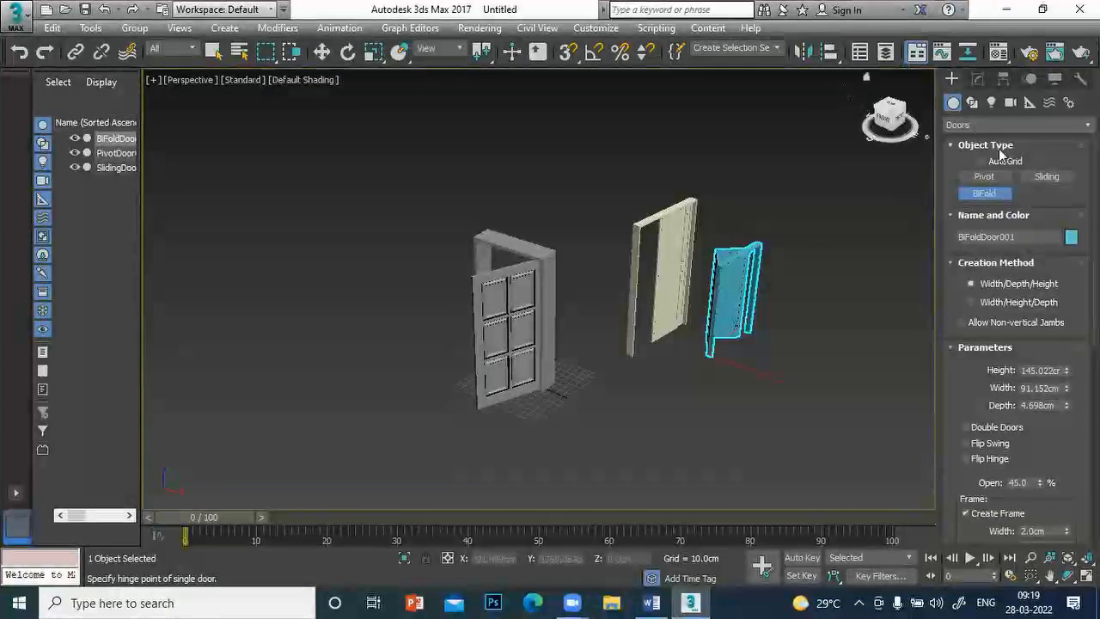
click(973, 126)
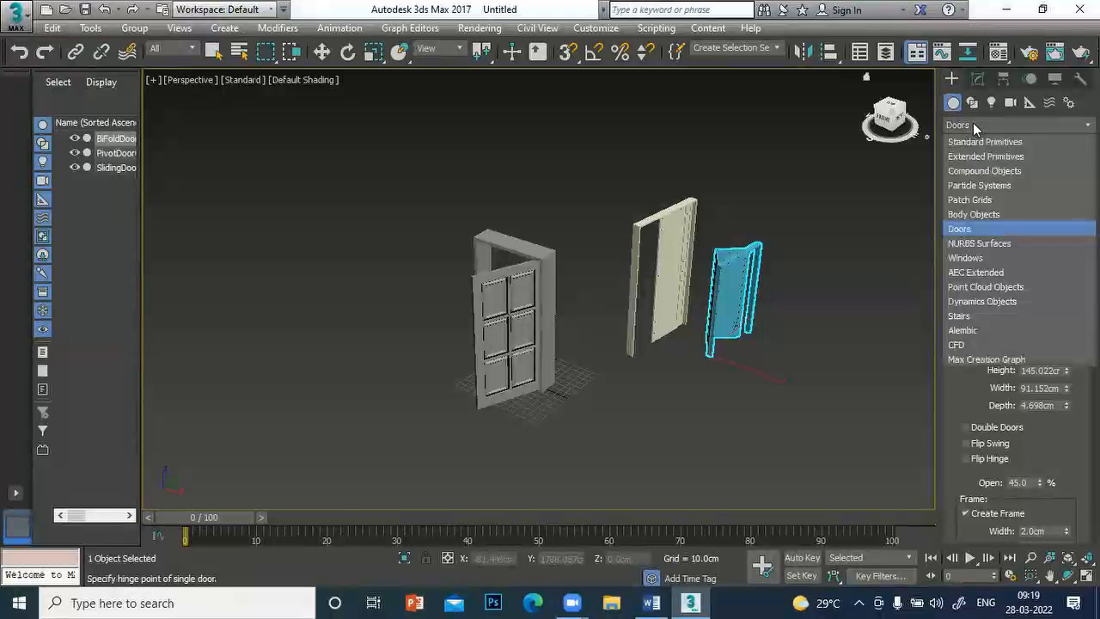
click(978, 272)
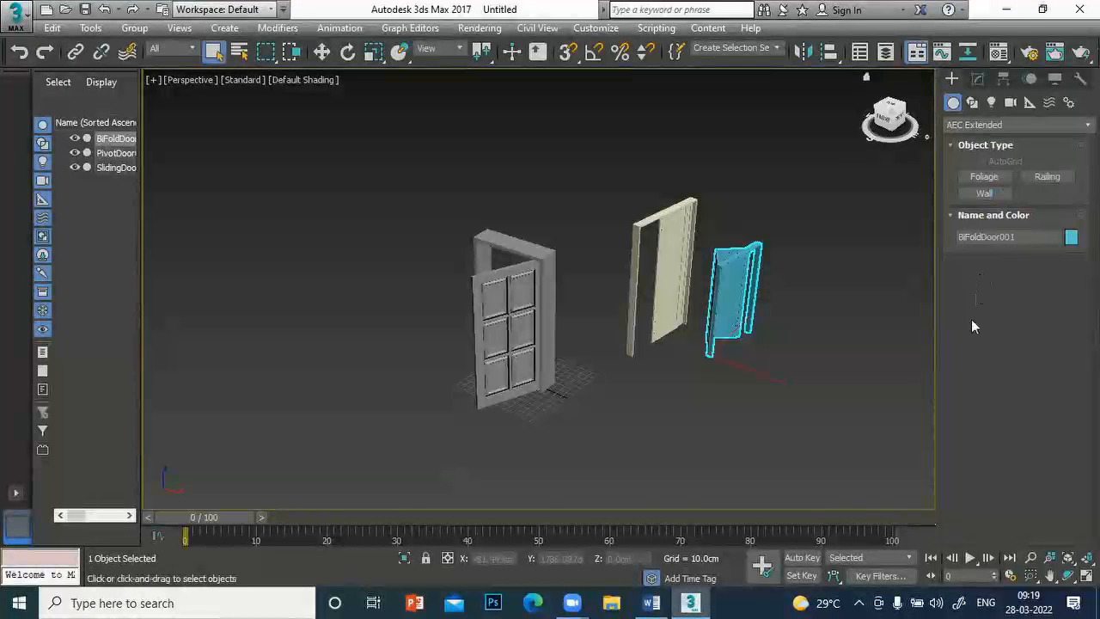
click(988, 193)
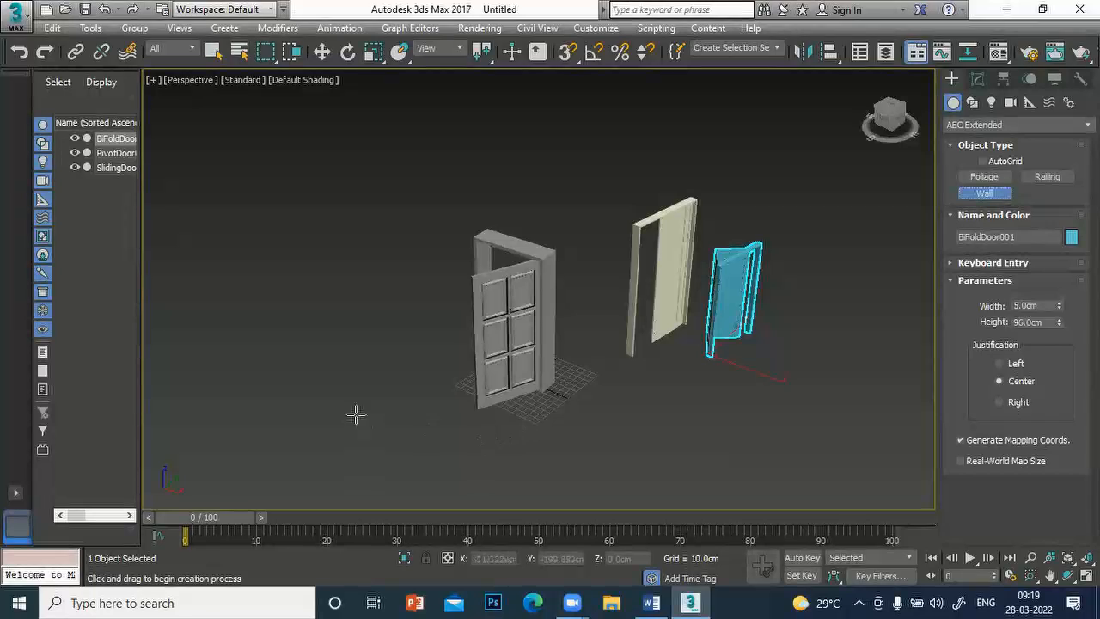
click(496, 456)
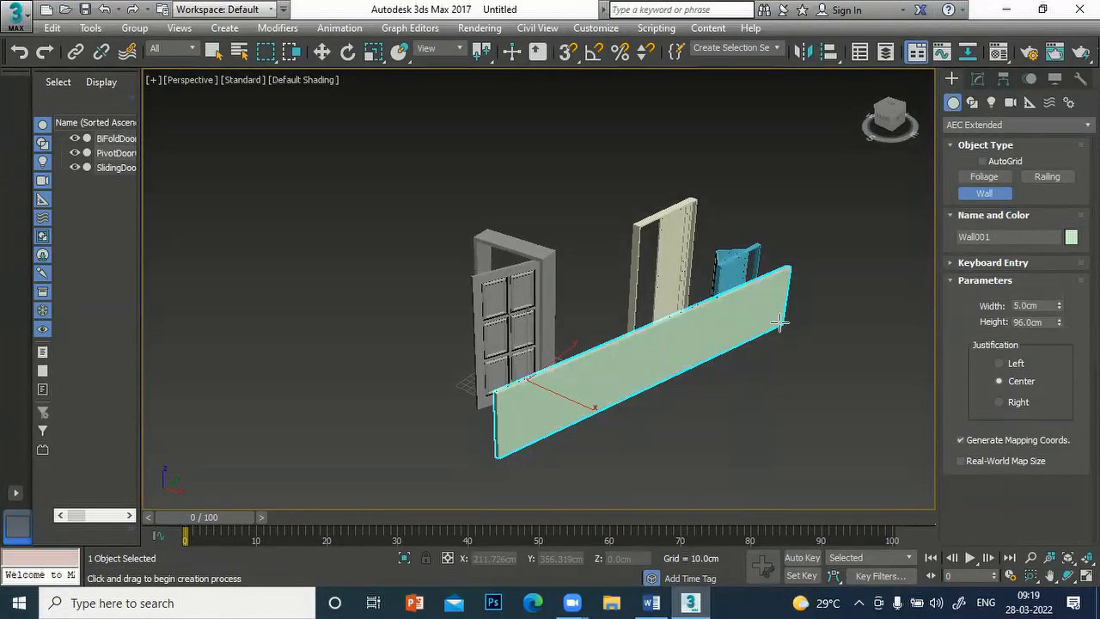
right_click(780, 314)
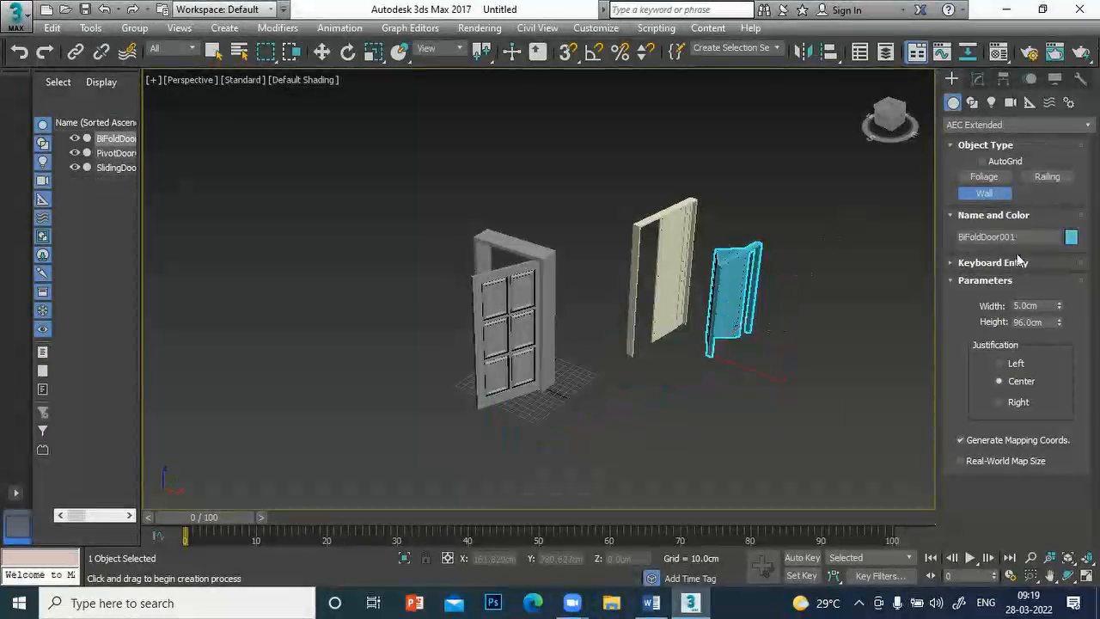
drag(1046, 306, 928, 315)
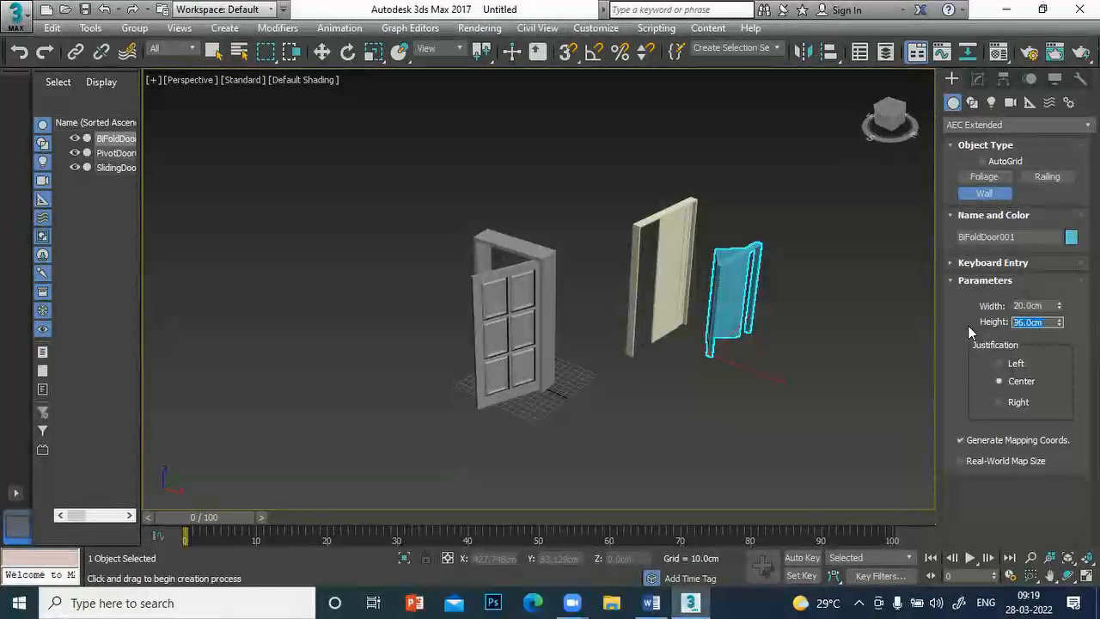
text(300)
key(Return)
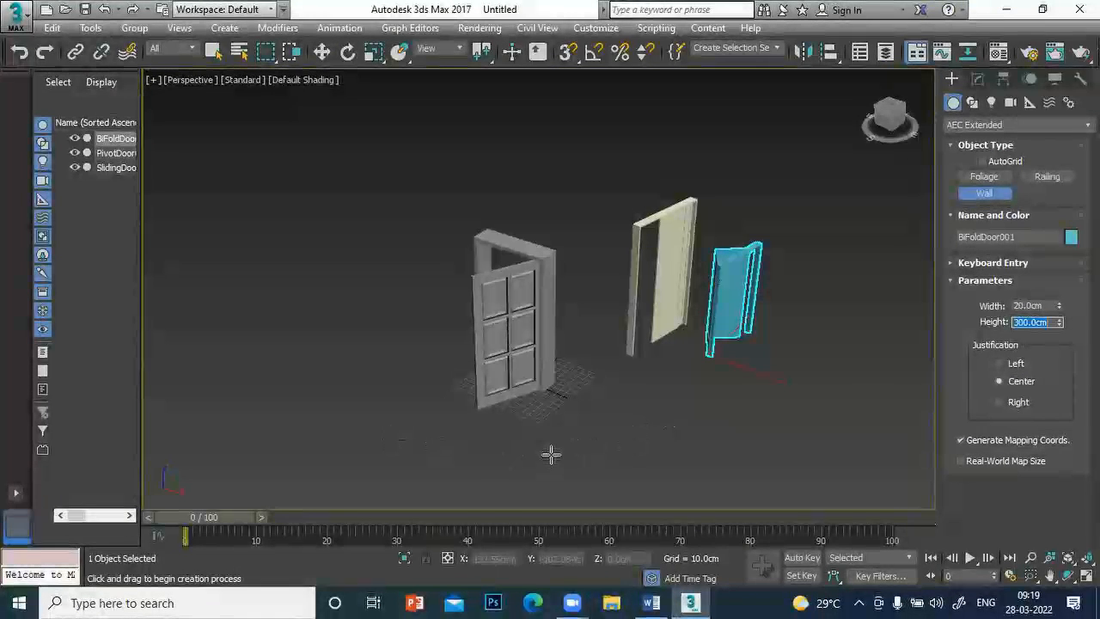
click(551, 455)
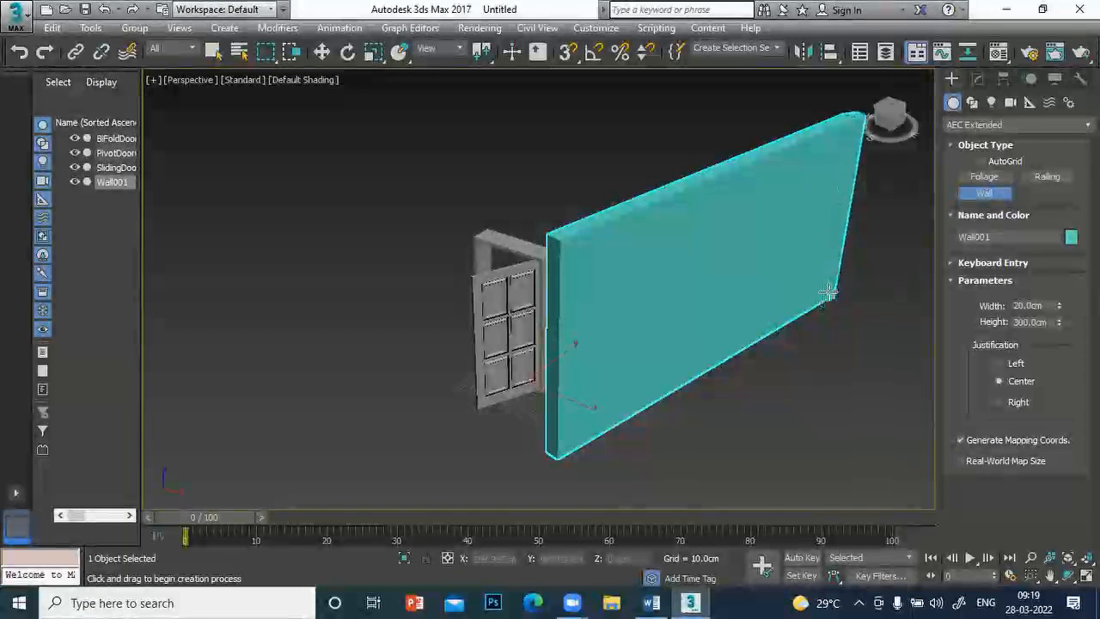
click(827, 292)
right_click(859, 410)
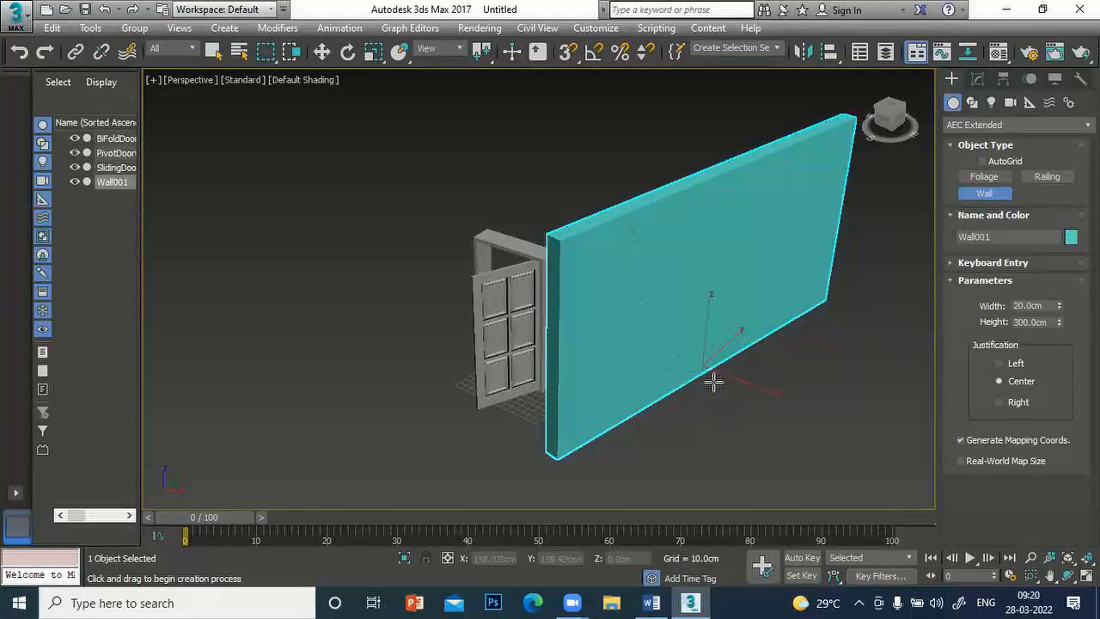
- Show all four viewports and delete the three doors and the wall to empty the scene
click(1066, 577)
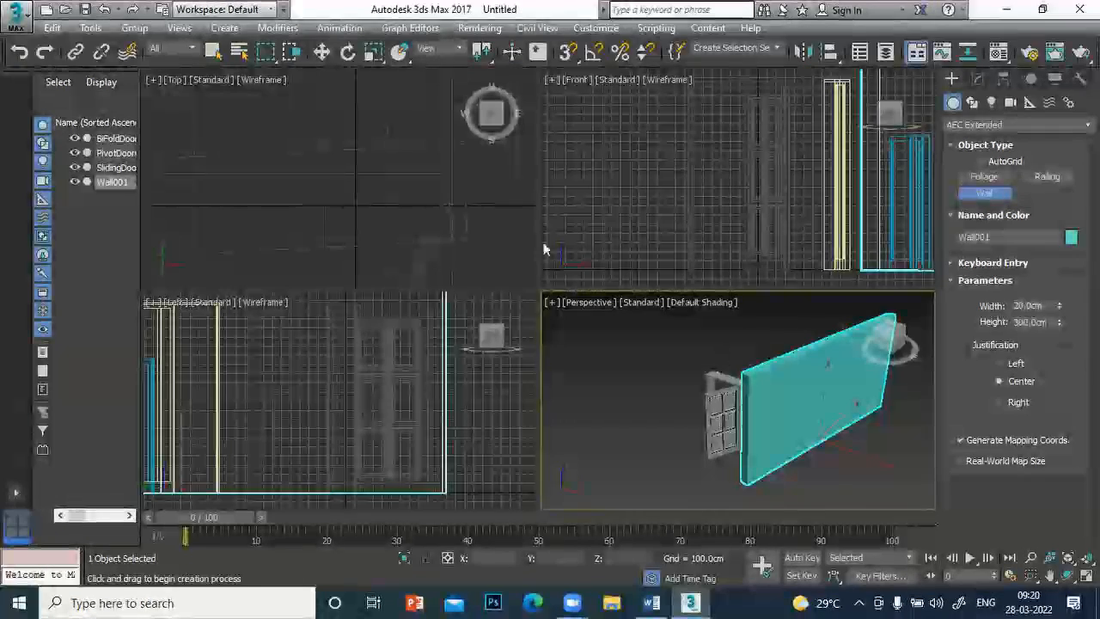
scroll(368, 189, down, 5)
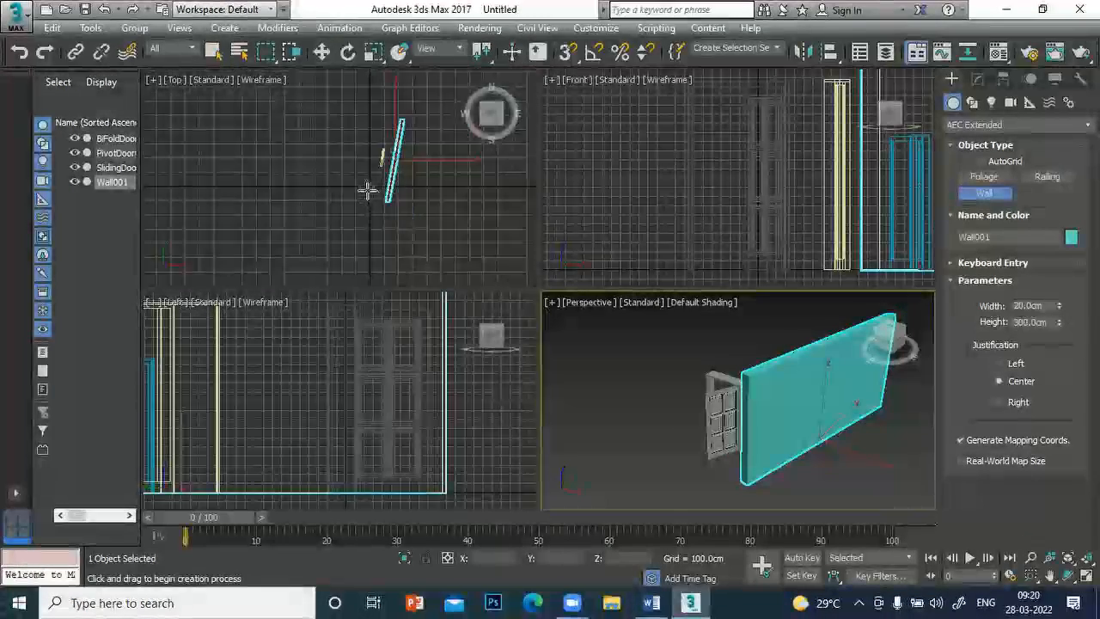
key(ctrl+a)
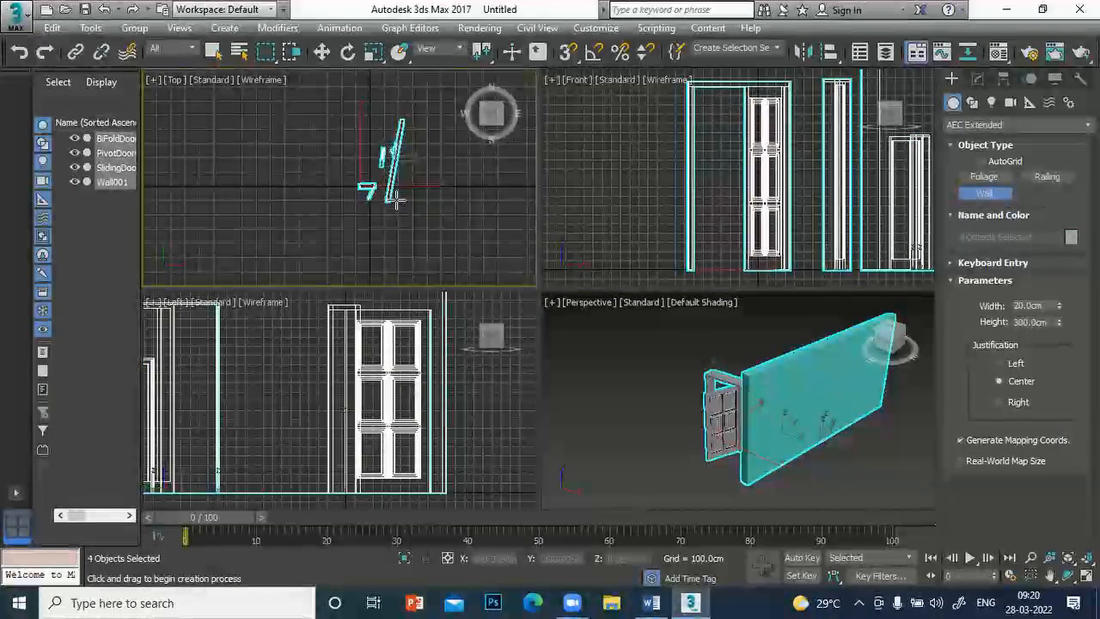
click(215, 52)
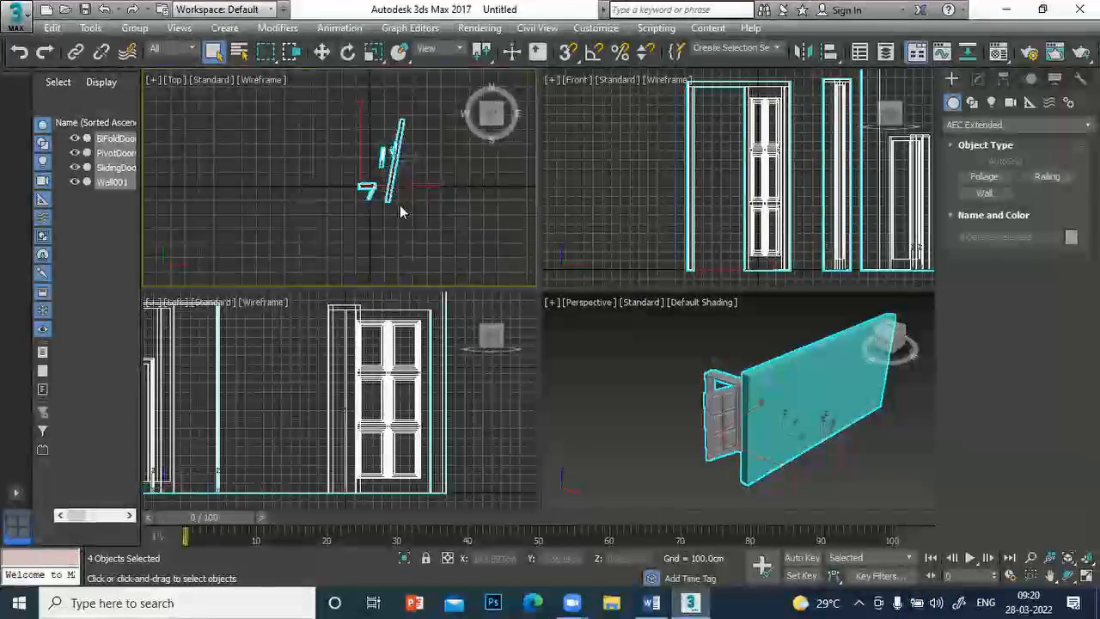
key(Delete)
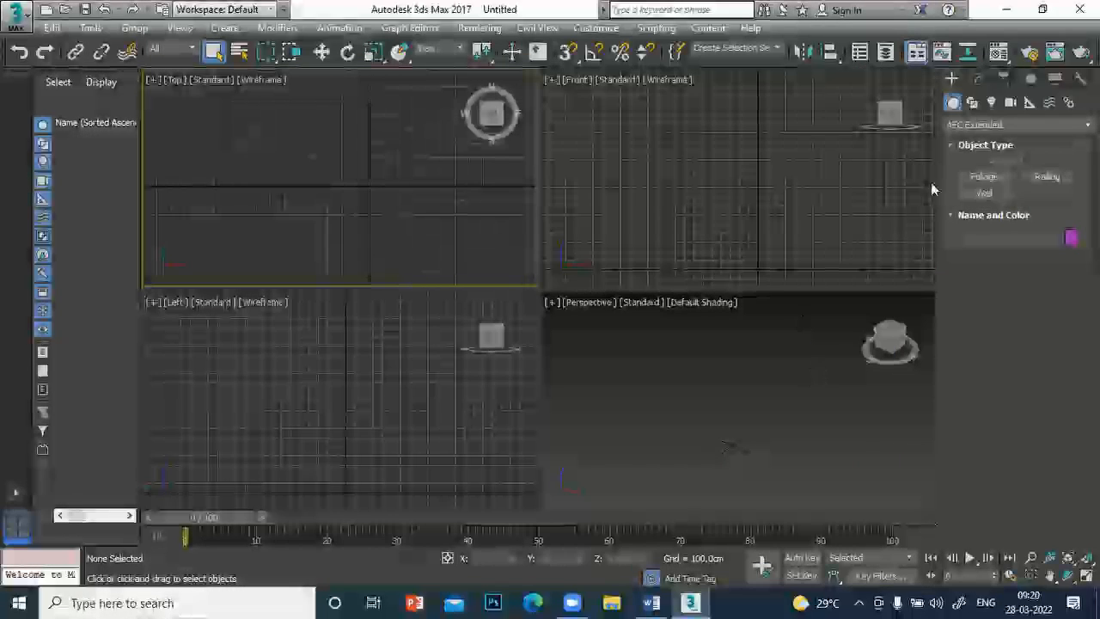
- Undo the trial wall and draw a straight horizontal AEC Extended wall in the Top view, 20 cm wide and 300 cm high
click(661, 437)
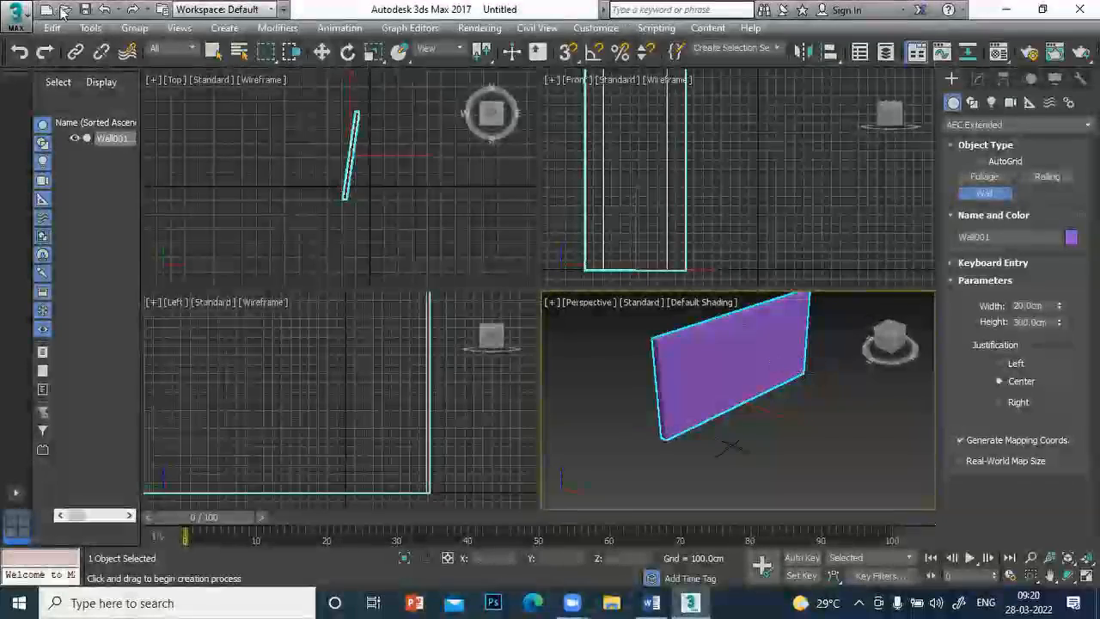
click(104, 9)
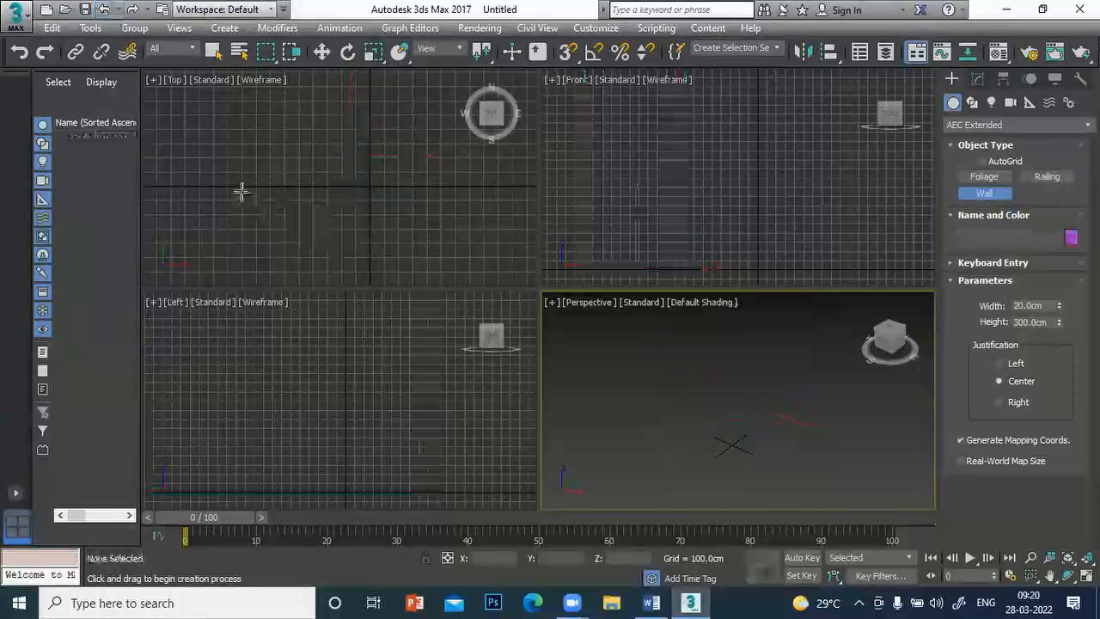
drag(248, 199, 315, 194)
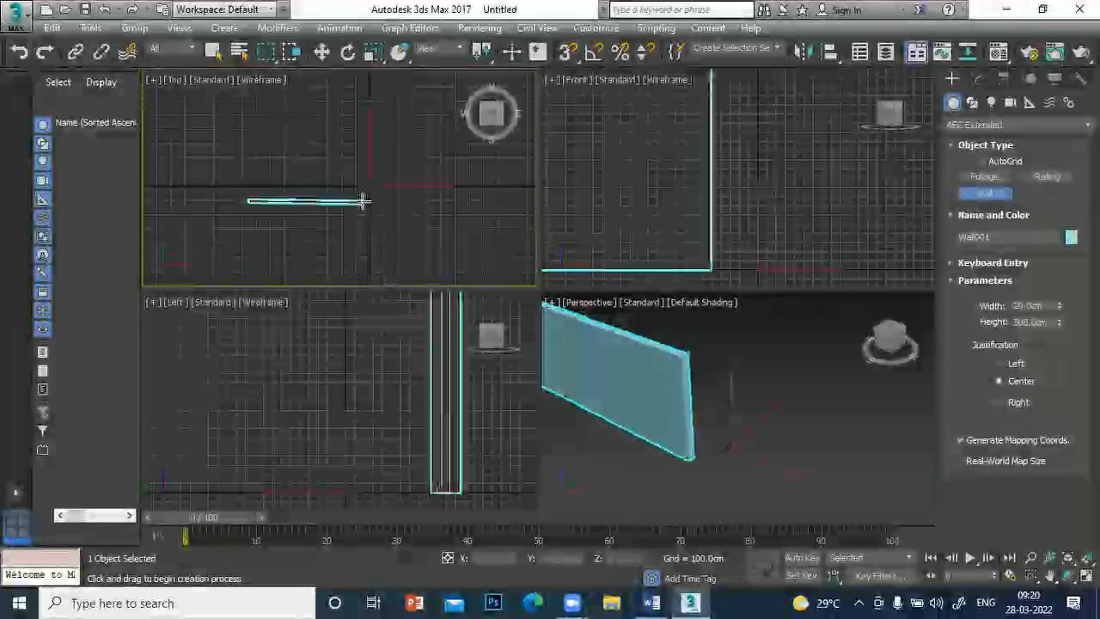
click(364, 200)
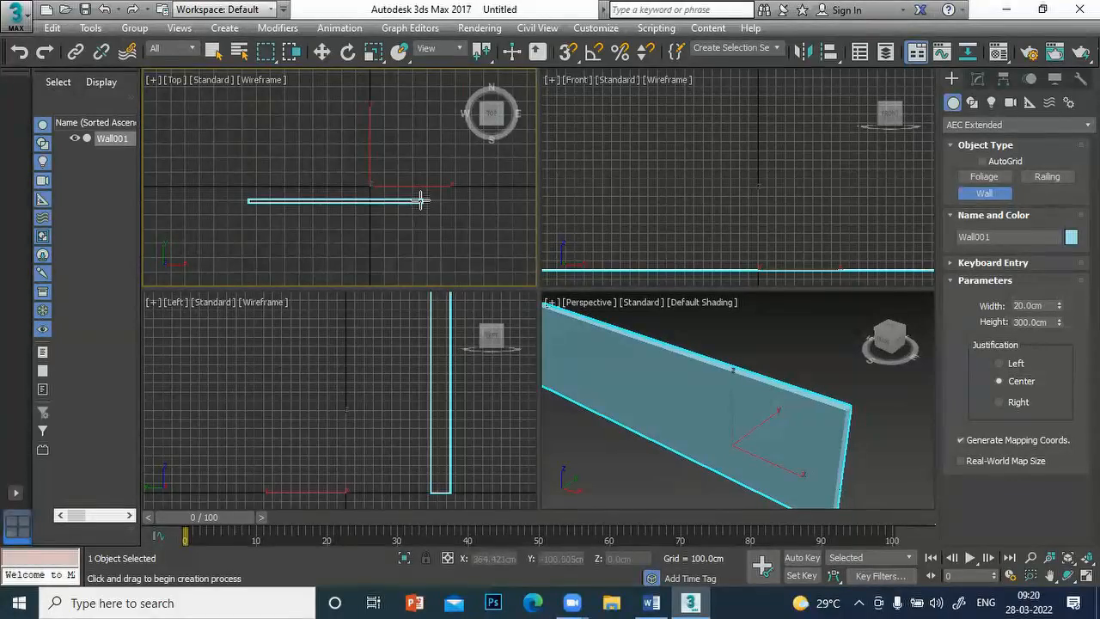
click(421, 201)
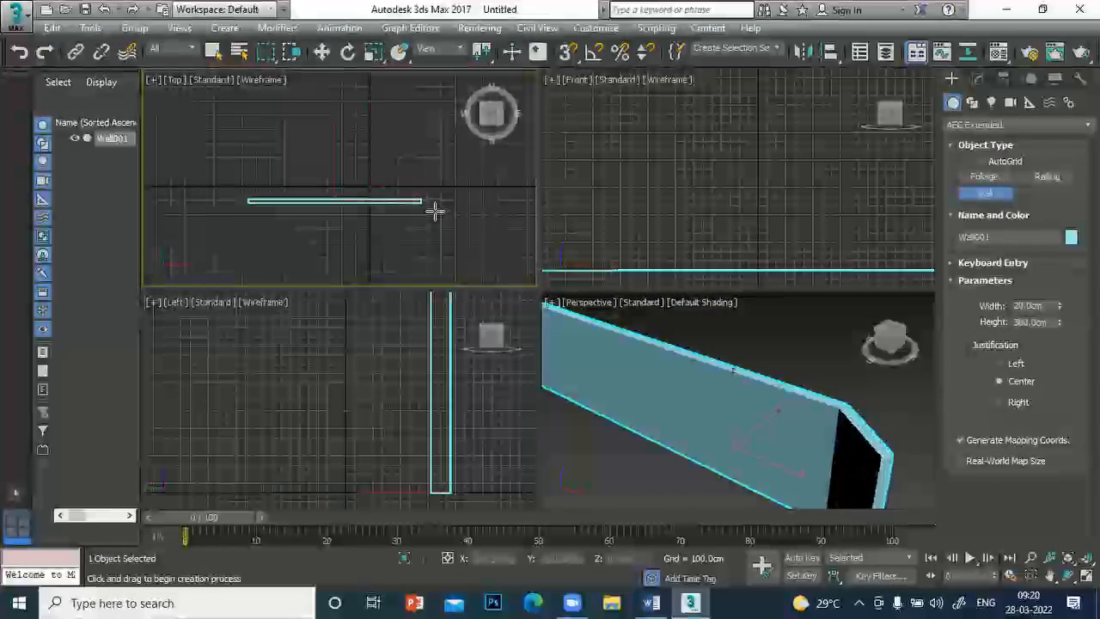
right_click(434, 213)
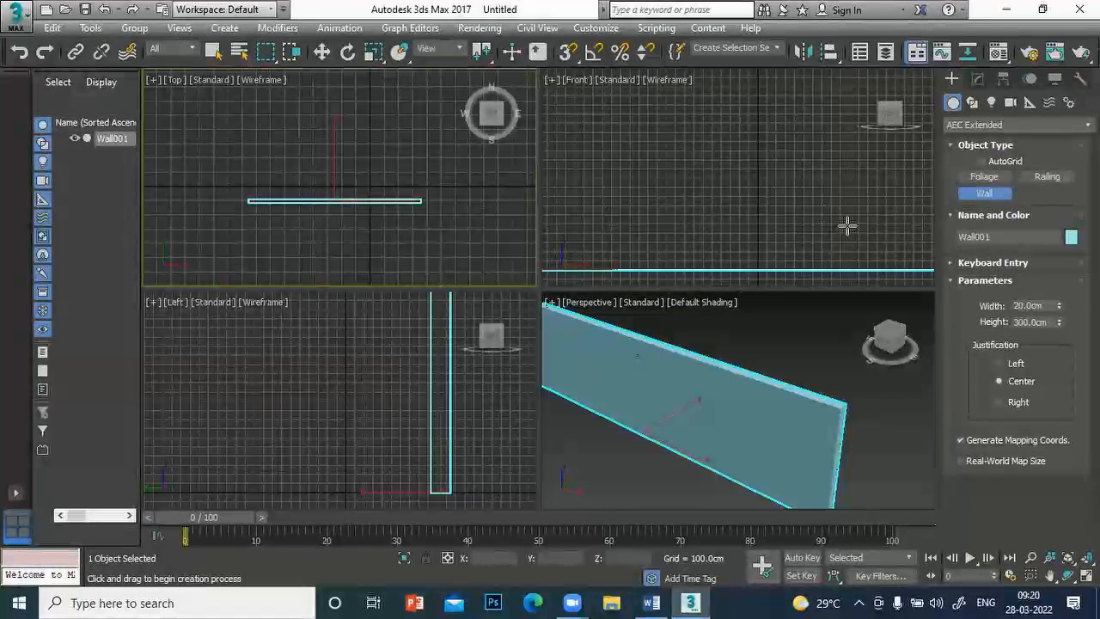
- Turn on 2D snapping with Edge/Segment and Endpoint, and insert a pivot door about 402 cm wide and 20 cm deep into the wall
click(967, 124)
click(979, 226)
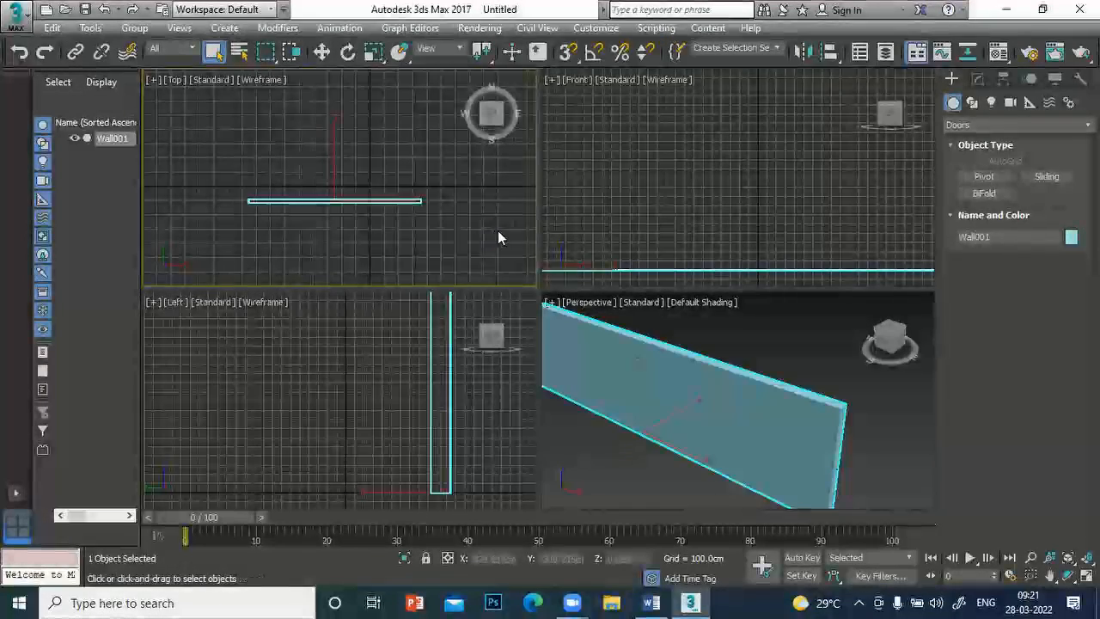
click(985, 177)
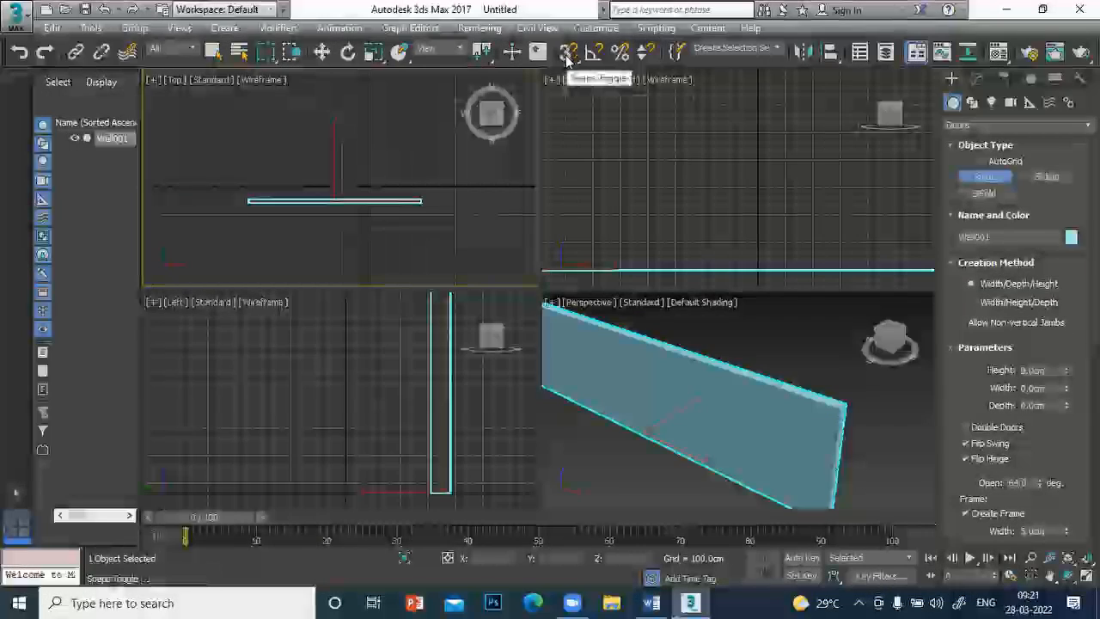
right_click(568, 51)
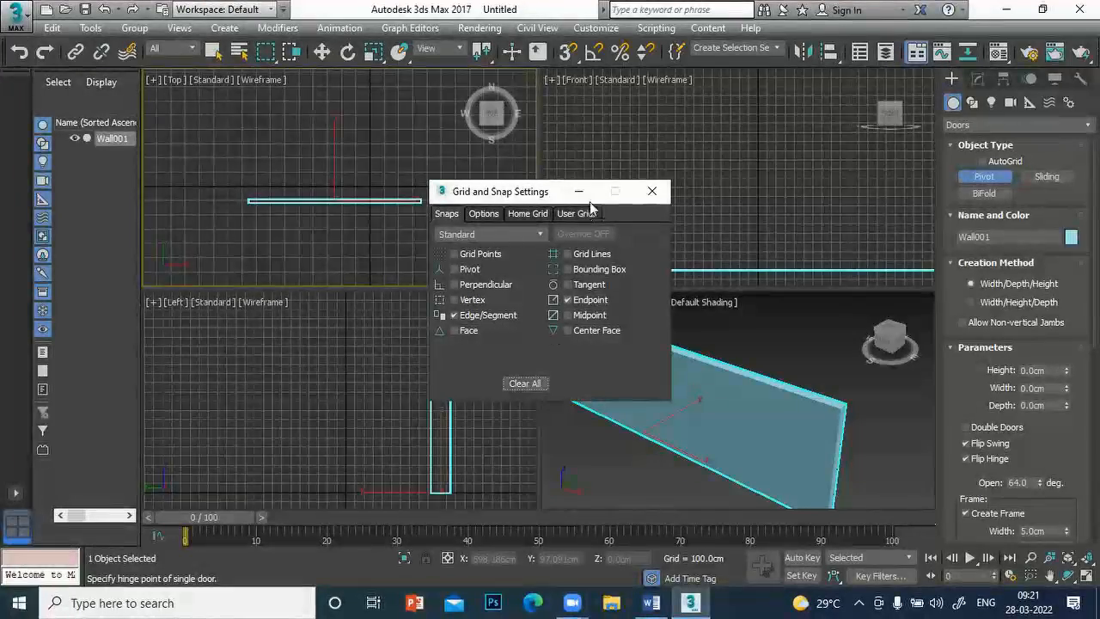
click(652, 190)
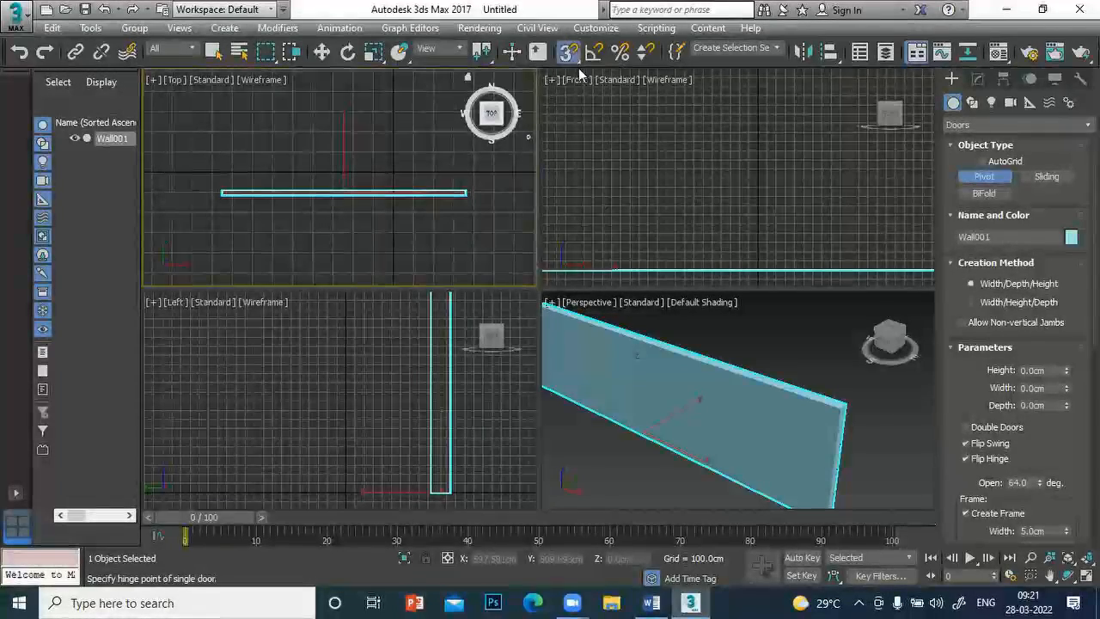
drag(580, 57, 568, 101)
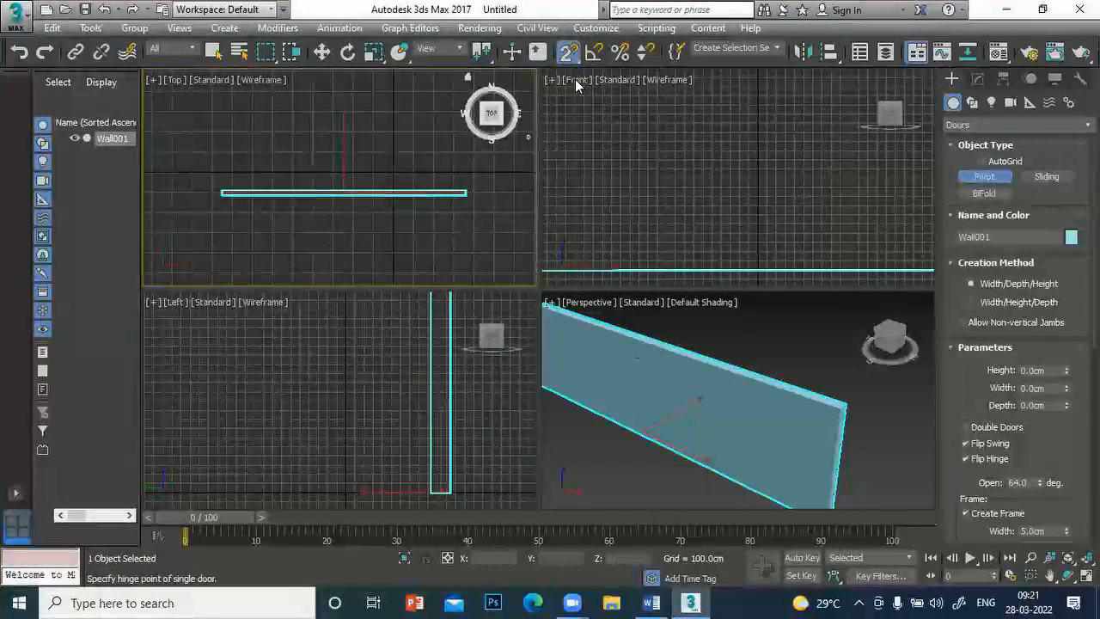
drag(277, 194, 349, 189)
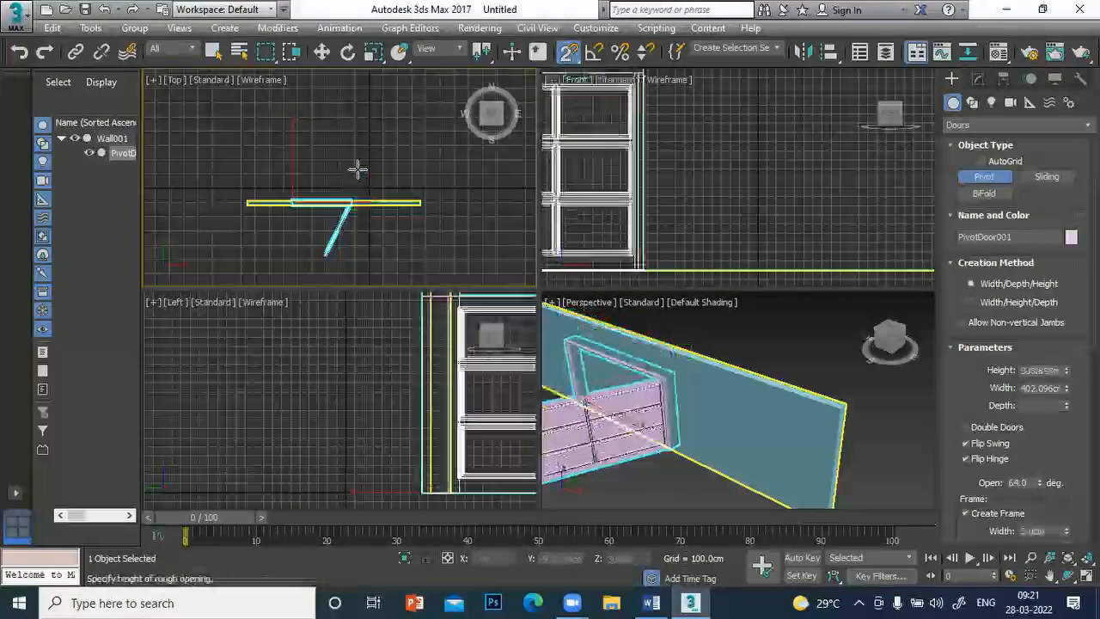
click(361, 174)
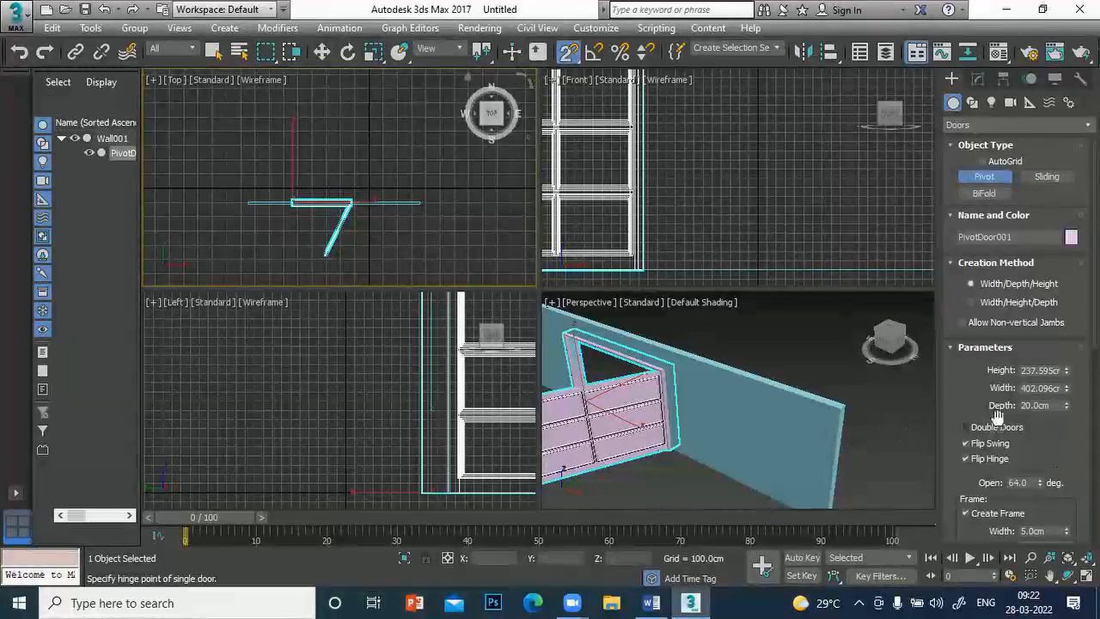
- Set the pivot door's height to 200 cm and its width to 100 cm, and finish door creation
double_click(1062, 371)
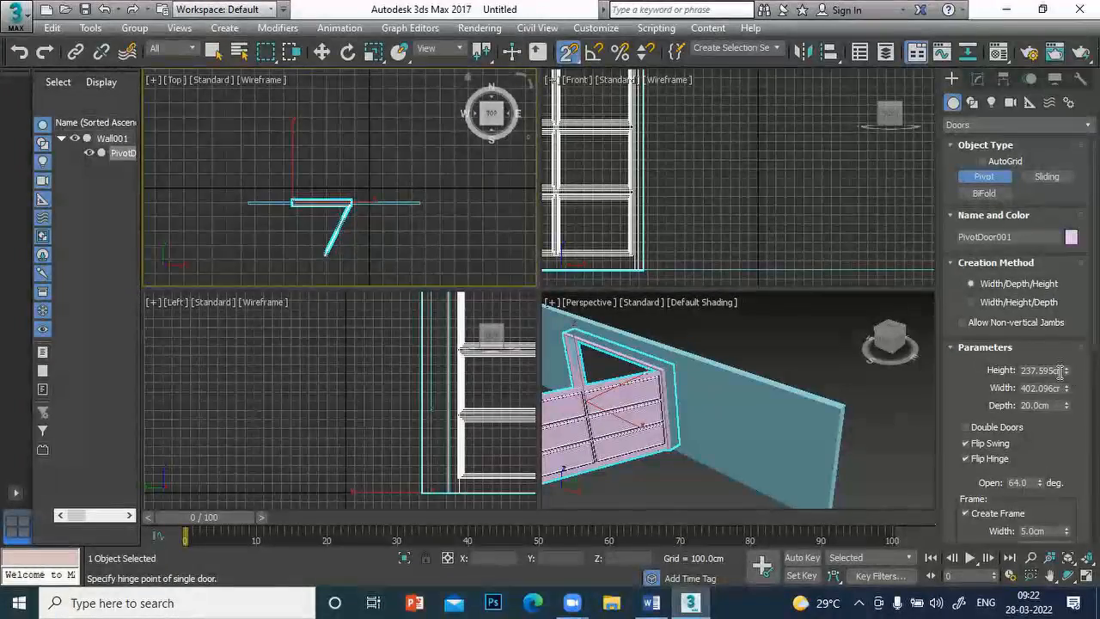
drag(1064, 370, 1064, 356)
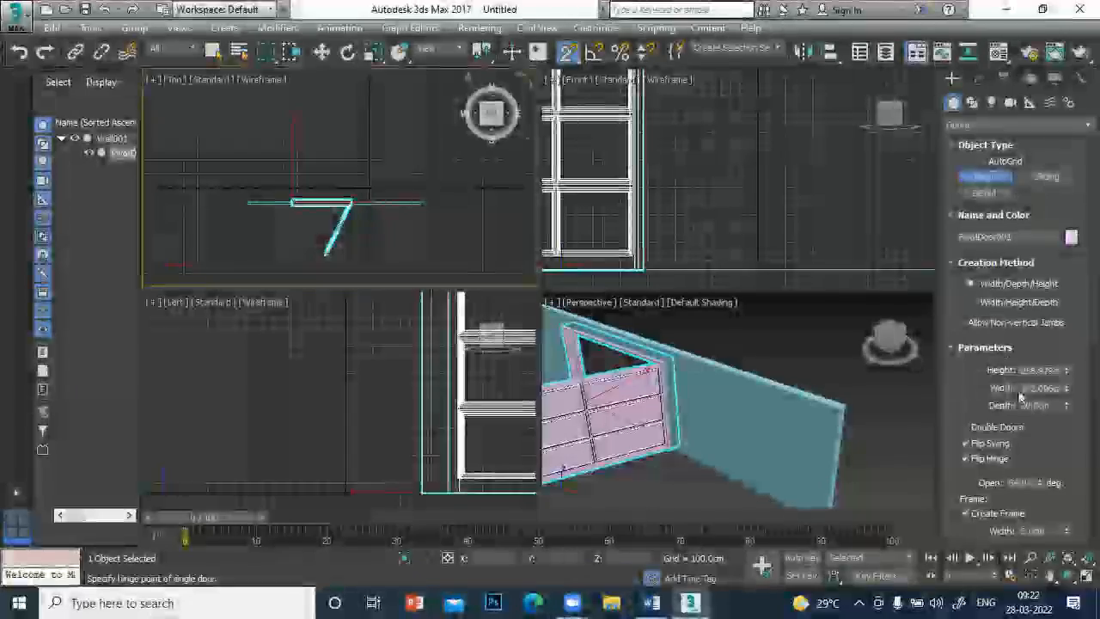
double_click(1042, 371)
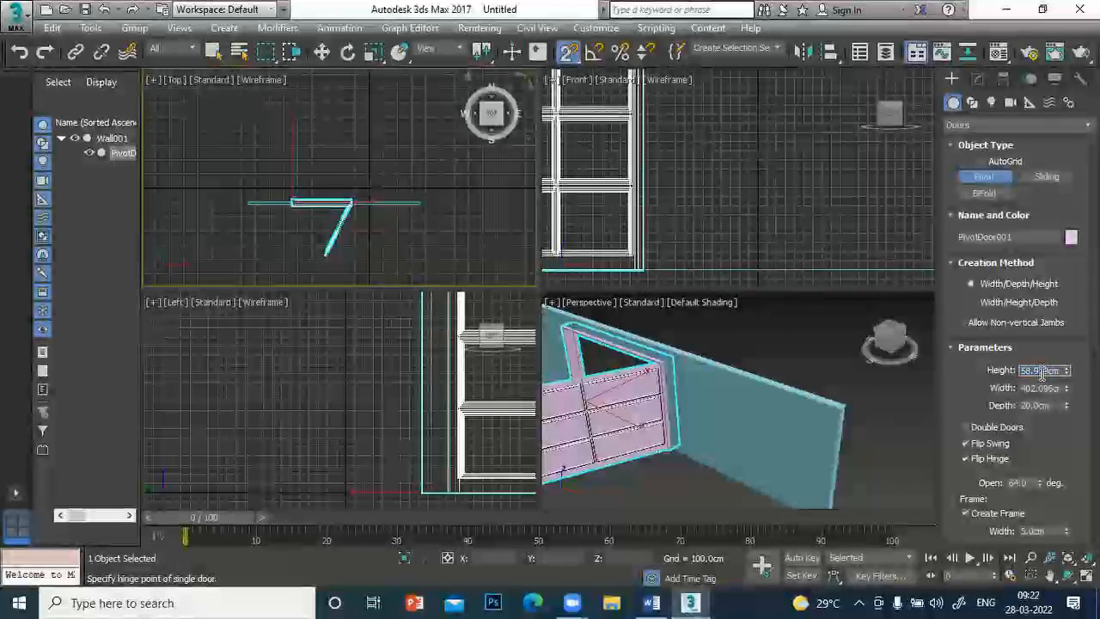
text(2)
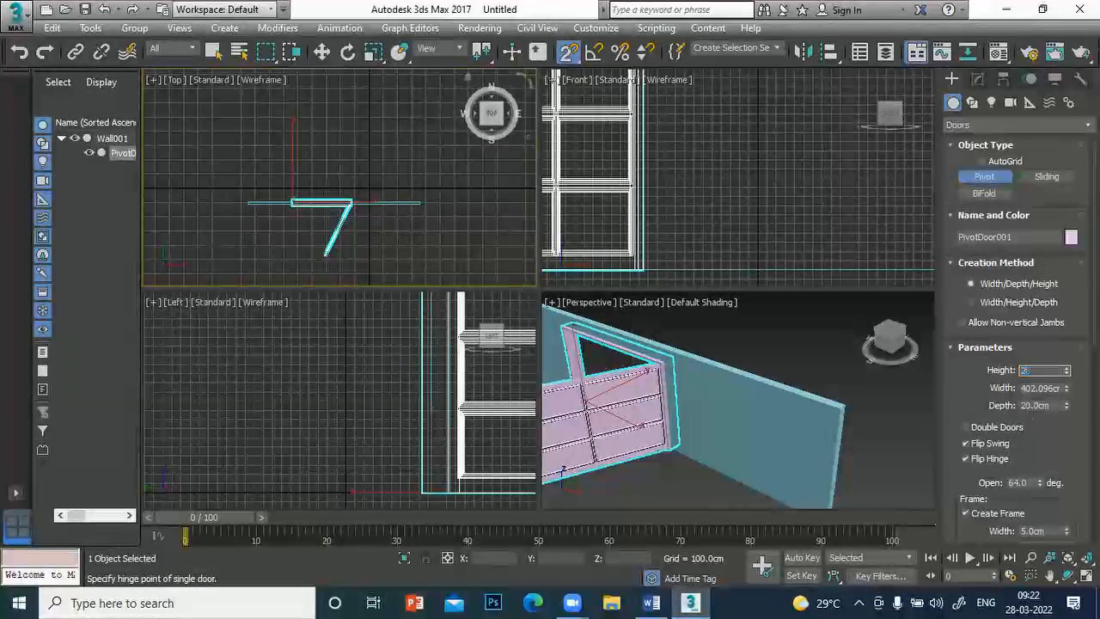
text(00)
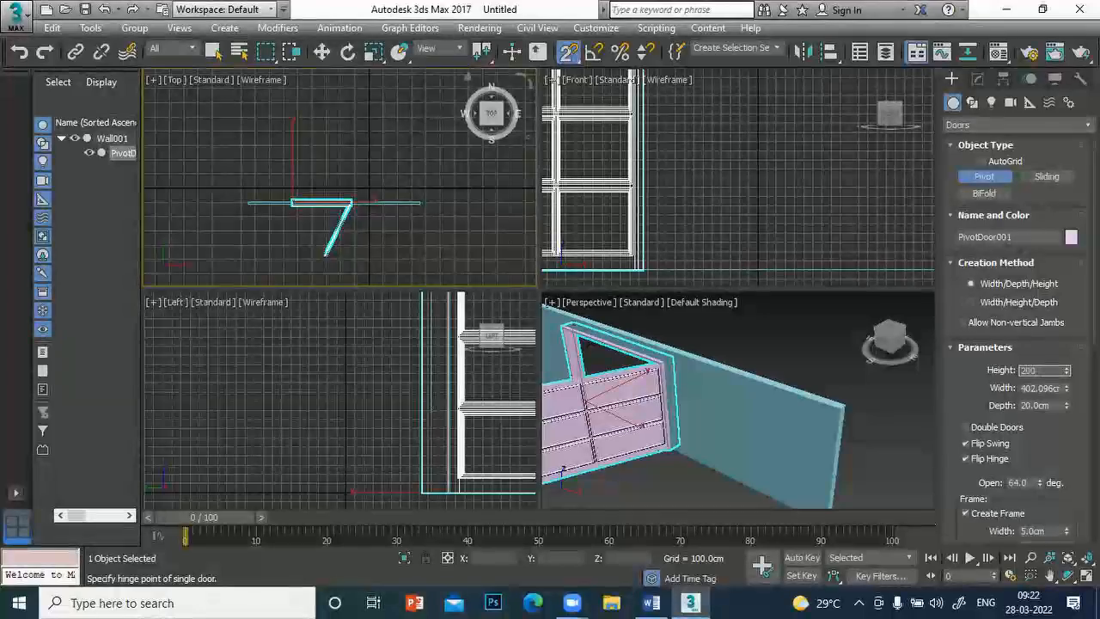
key(Return)
double_click(1047, 388)
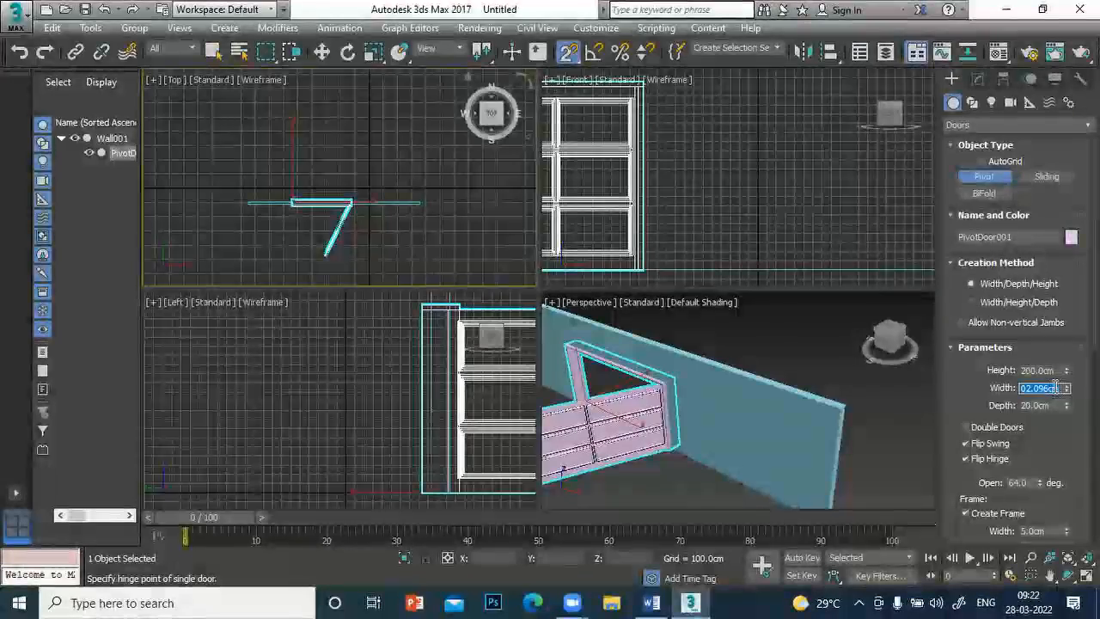
text(100)
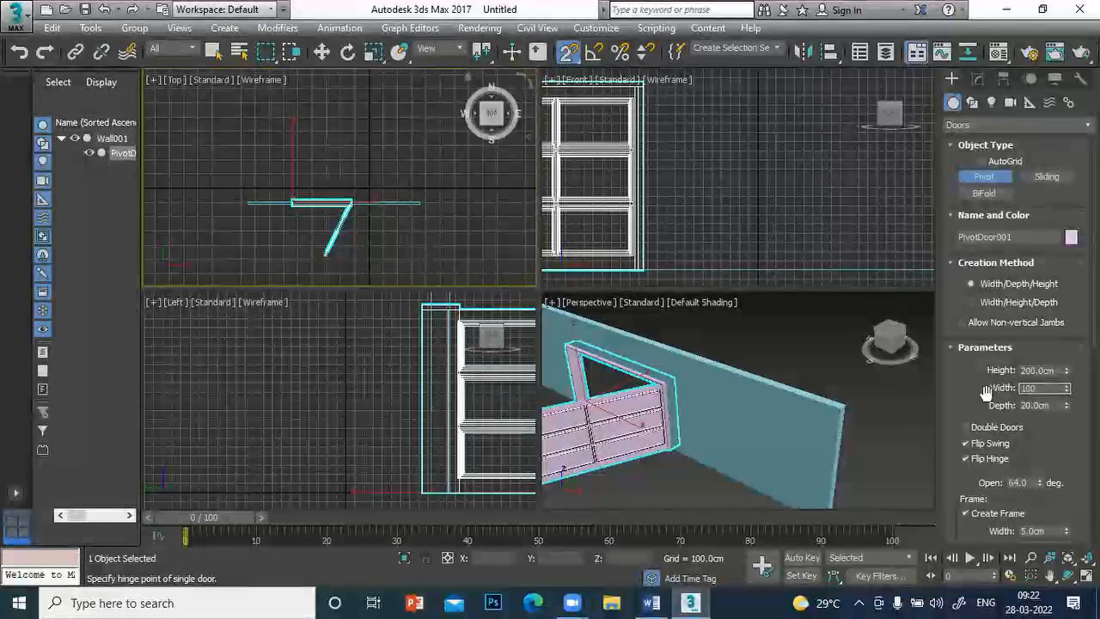
key(Return)
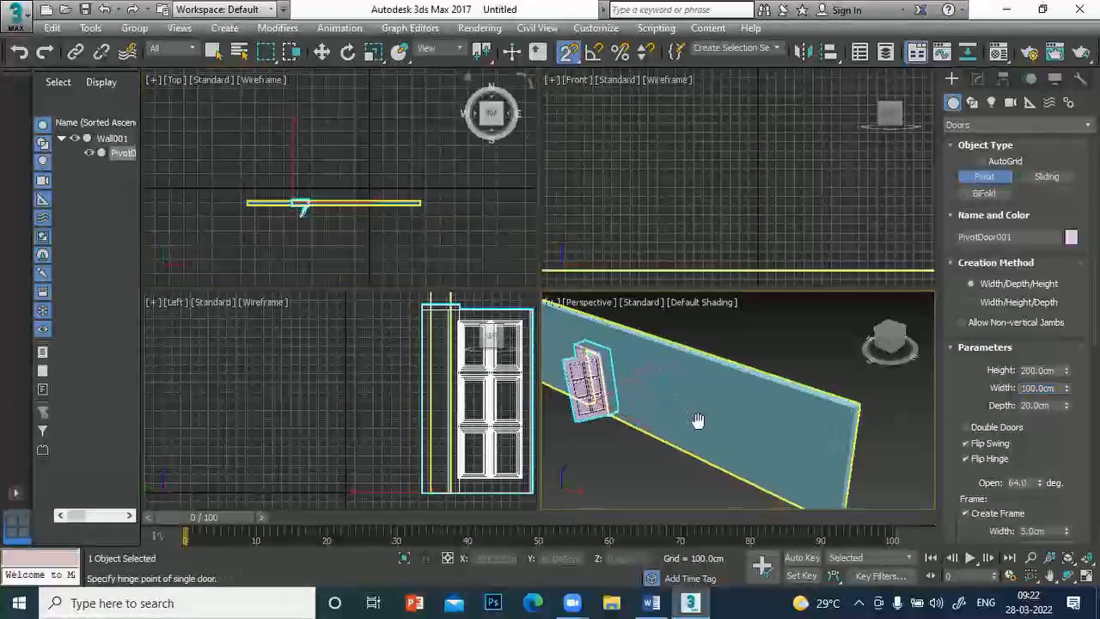
alt+middle_drag(698, 420, 713, 344)
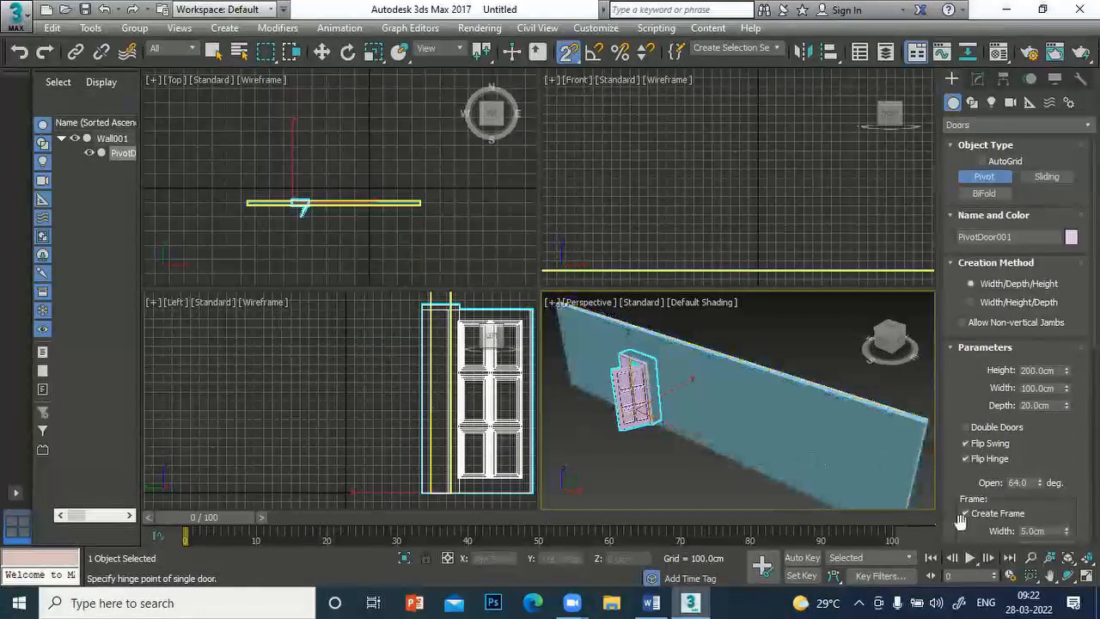
right_click(821, 365)
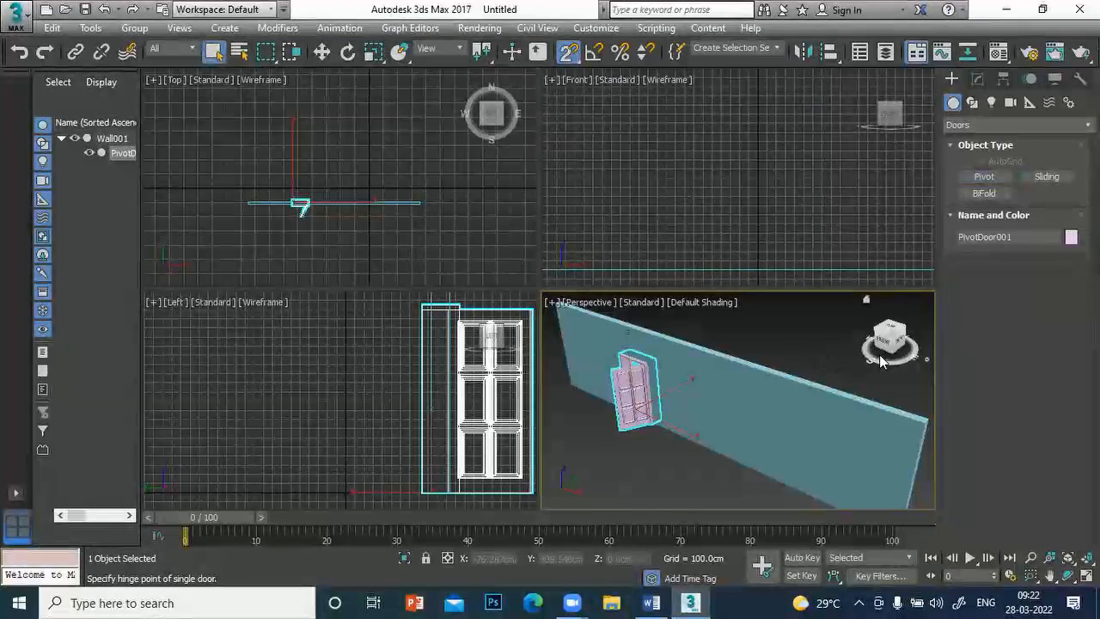
- Try moving the pivot door off the wall in the Perspective view, and undo the move
click(1068, 575)
drag(739, 429, 716, 366)
scroll(716, 366, down, 5)
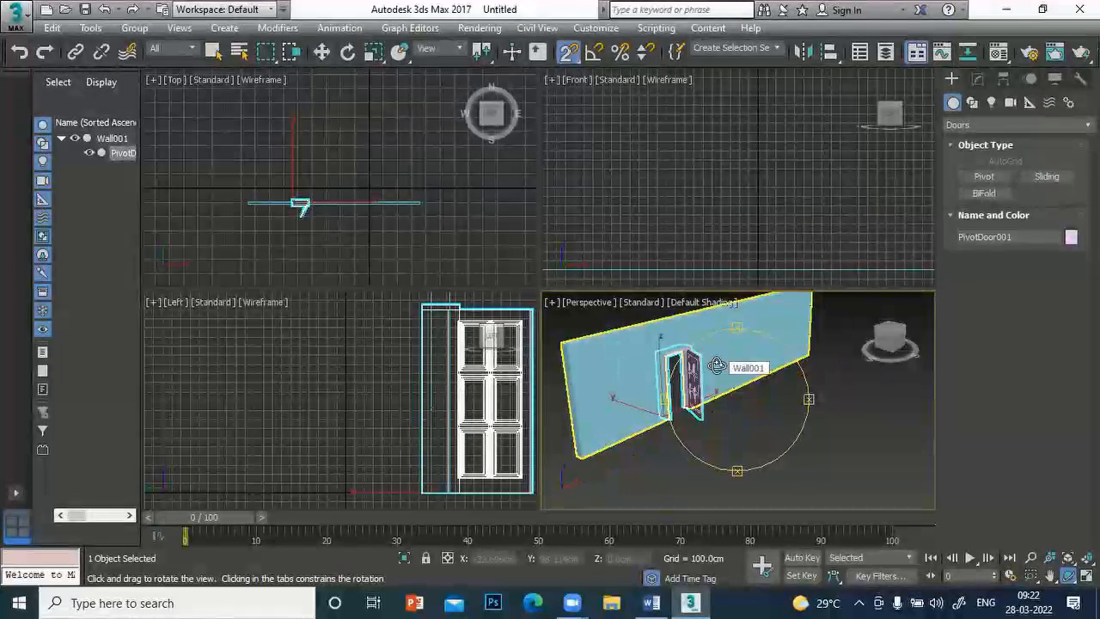
click(321, 52)
drag(693, 401, 721, 393)
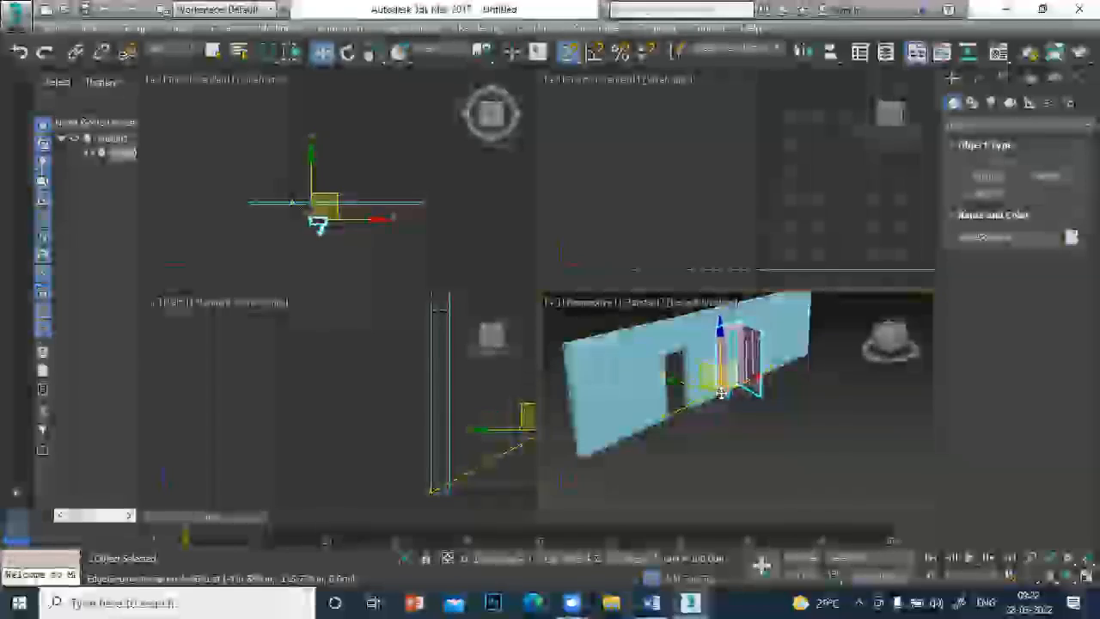
click(767, 421)
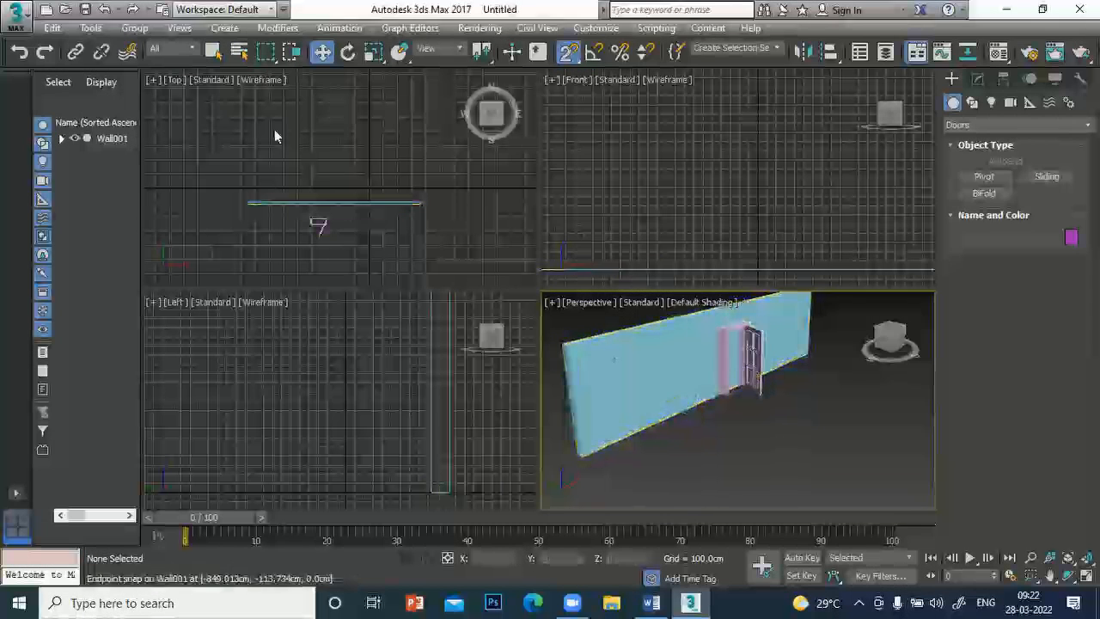
click(17, 53)
click(17, 53)
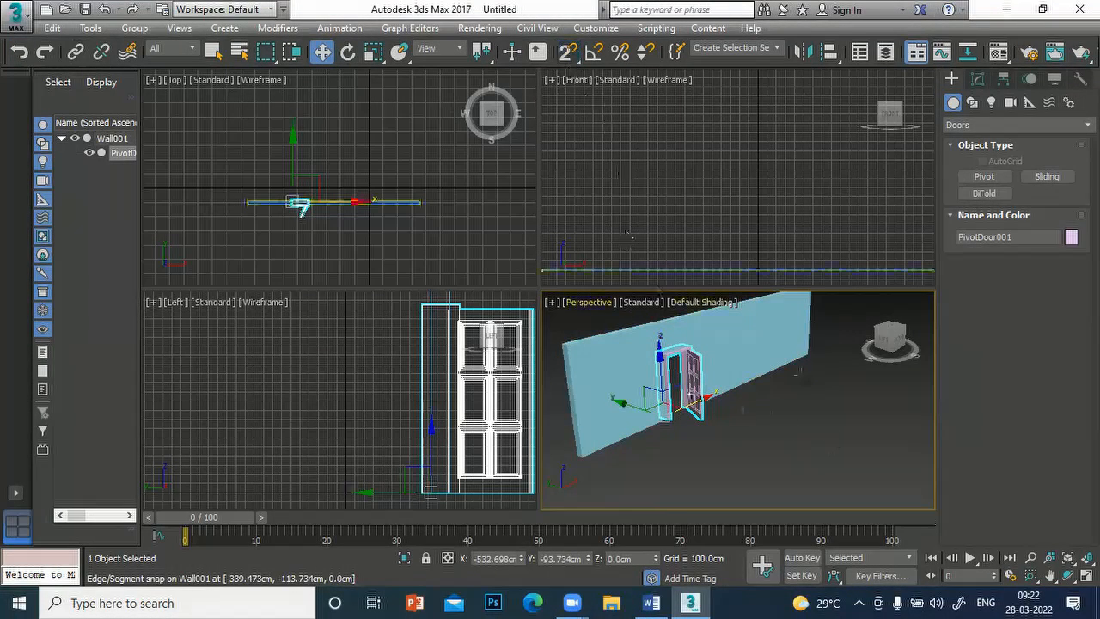
- Slide the pivot door along the wall to X about -456 cm and check the Edge/Segment option in the snap settings
mouse_move(709, 395)
mouse_down()
mouse_move(745, 384)
mouse_move(713, 382)
mouse_move(721, 391)
mouse_up()
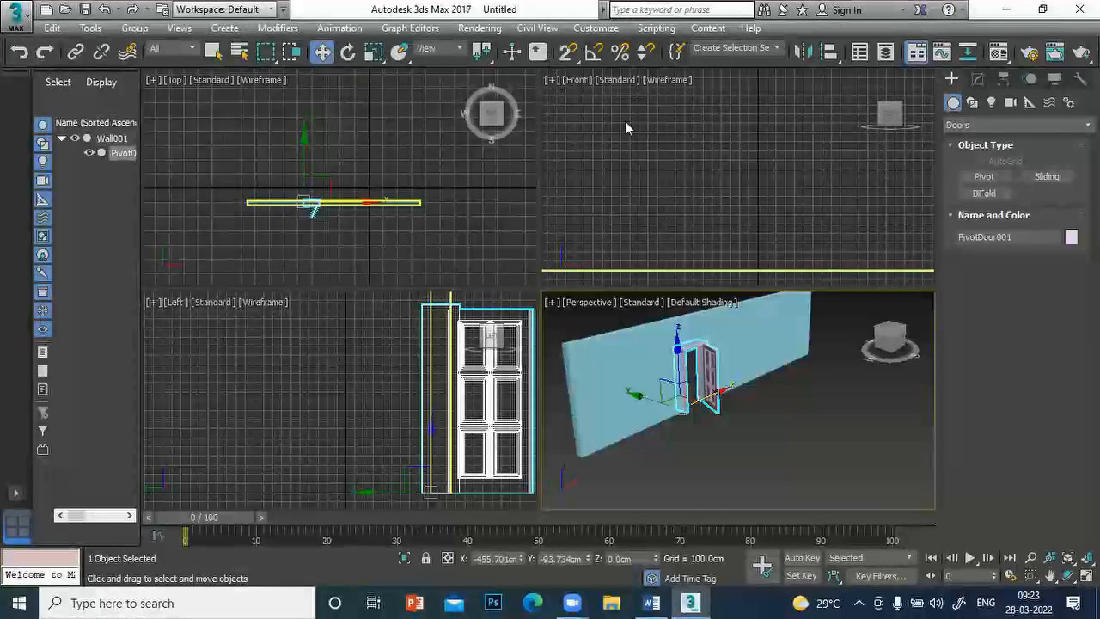
right_click(568, 57)
click(455, 315)
click(653, 191)
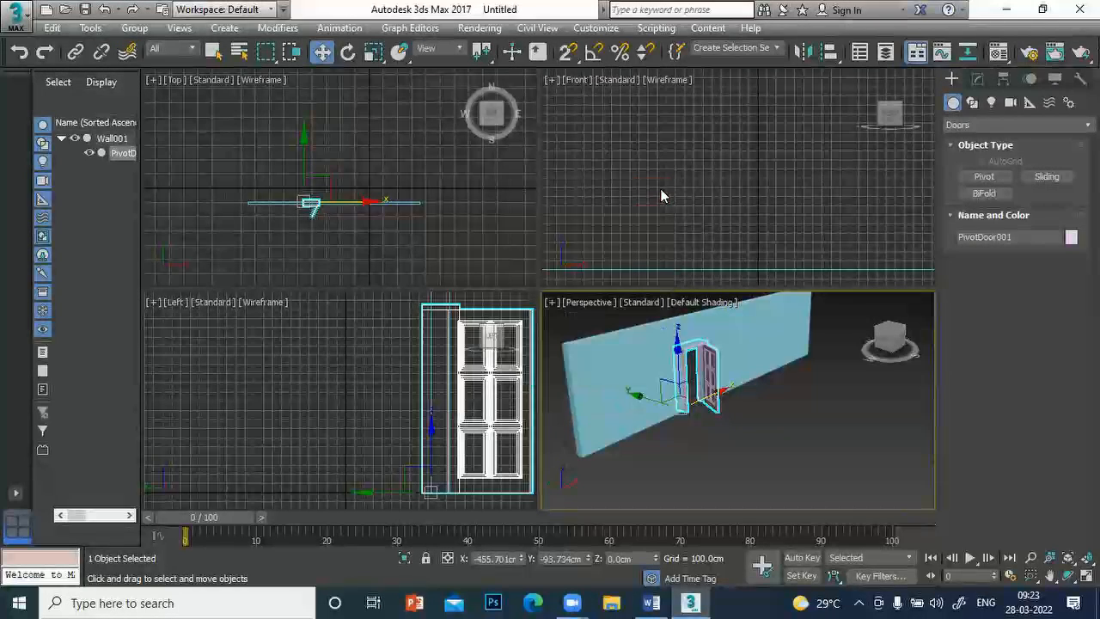
click(568, 53)
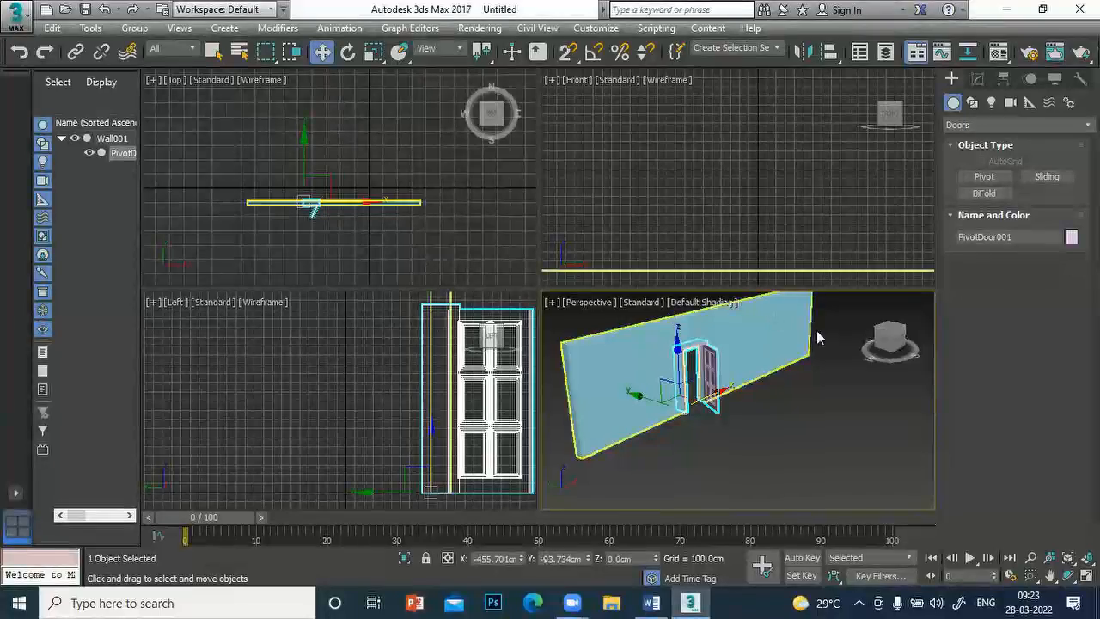
- Bring up the Windows object types for creation
scroll(348, 242, down, 2)
middle_drag(348, 236, 266, 139)
scroll(267, 147, up, 2)
middle_drag(699, 437, 601, 324)
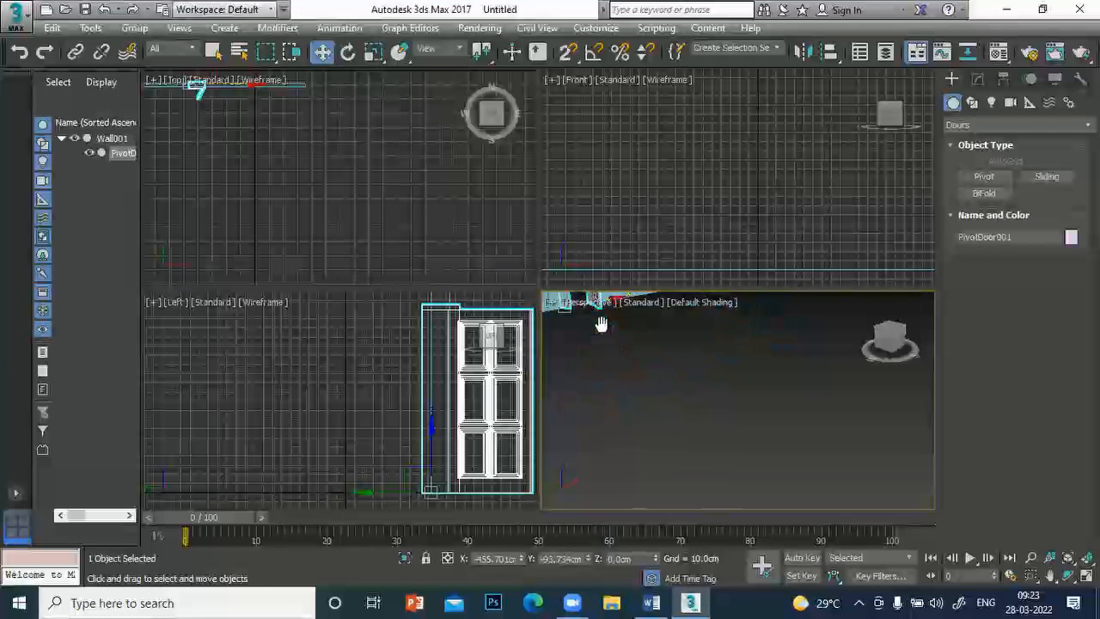
click(957, 126)
click(977, 254)
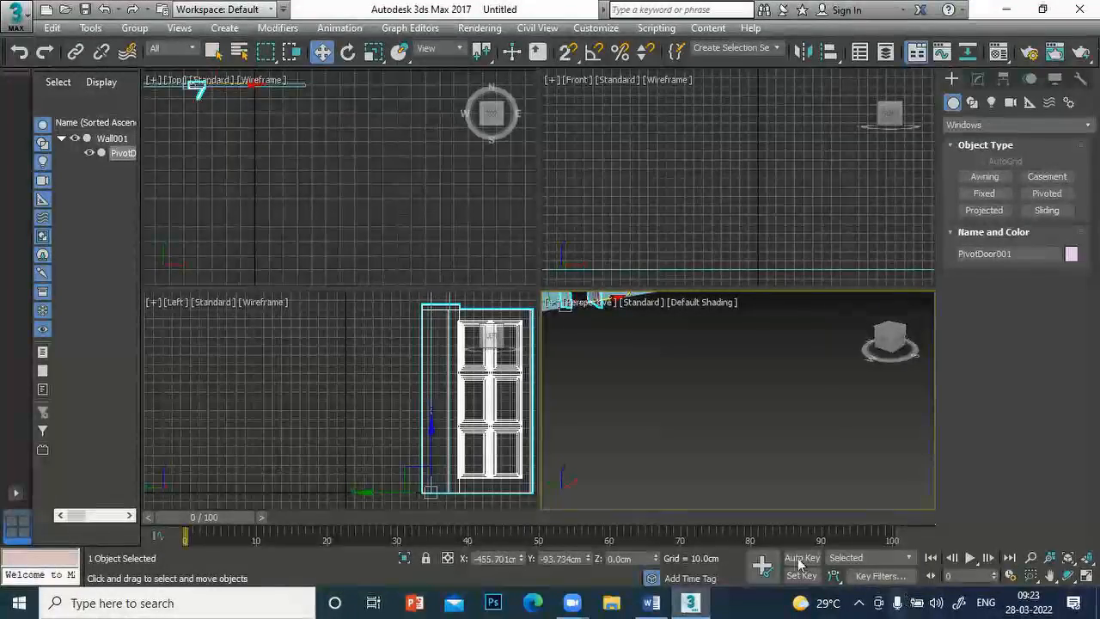
- Switch to the Word notes and read the section on the six window types with its illustration
click(651, 602)
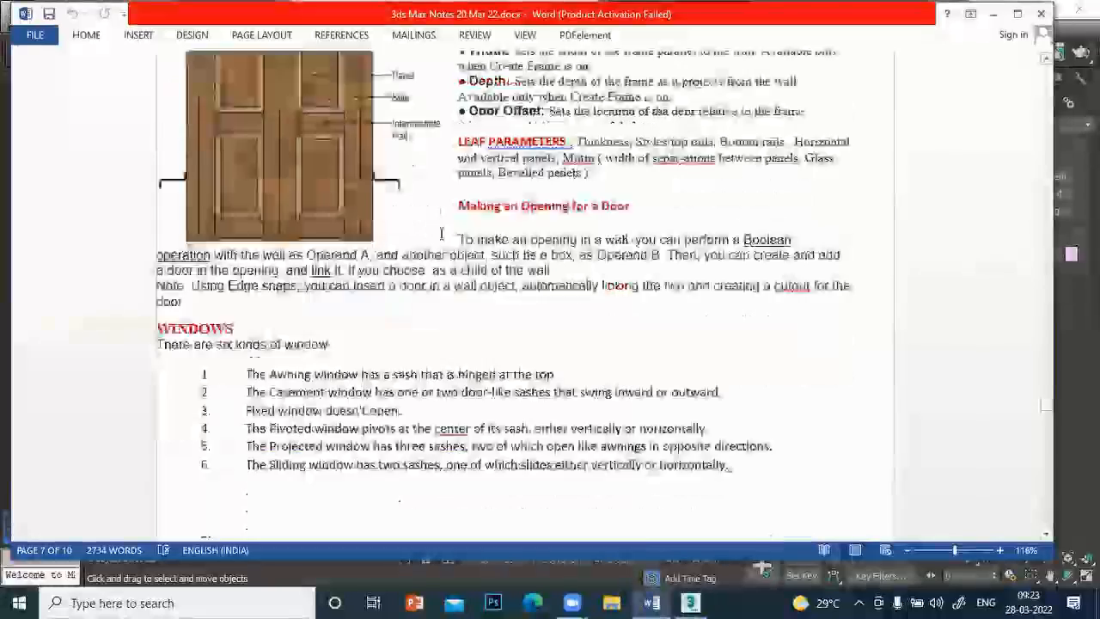
scroll(440, 232, down, 8)
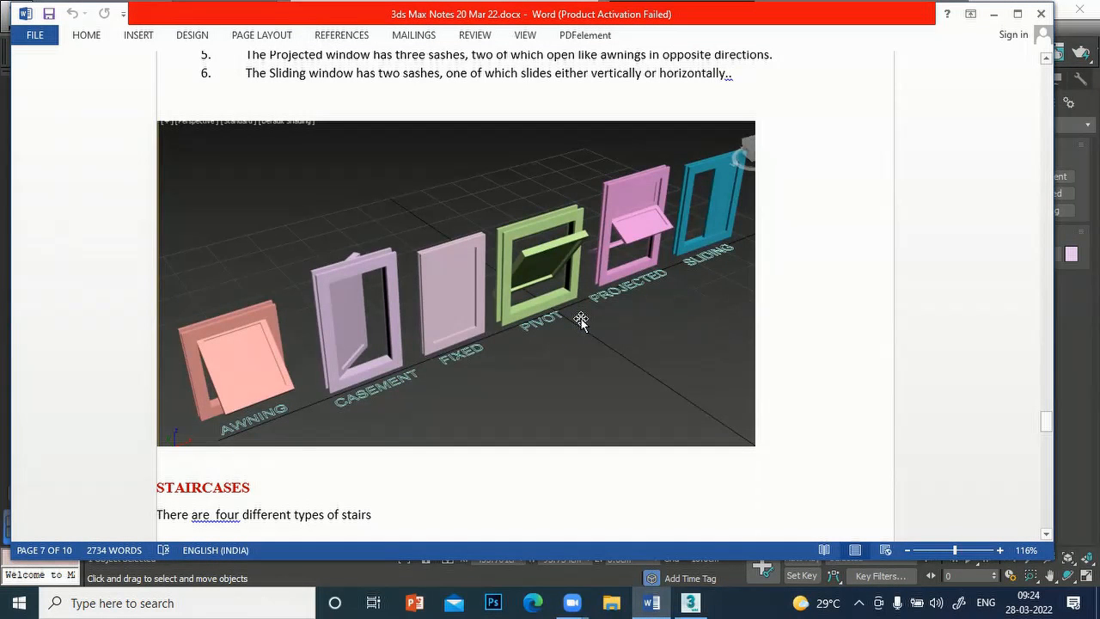
scroll(538, 363, down, 1)
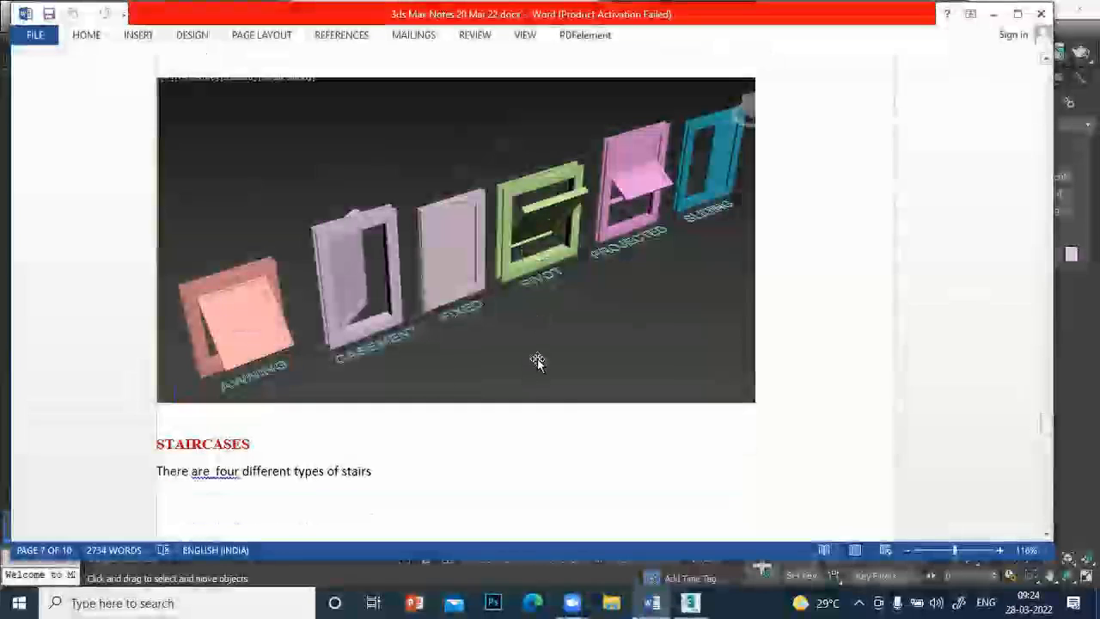
- Switch to 3ds Max and start the Awning window tool
click(691, 602)
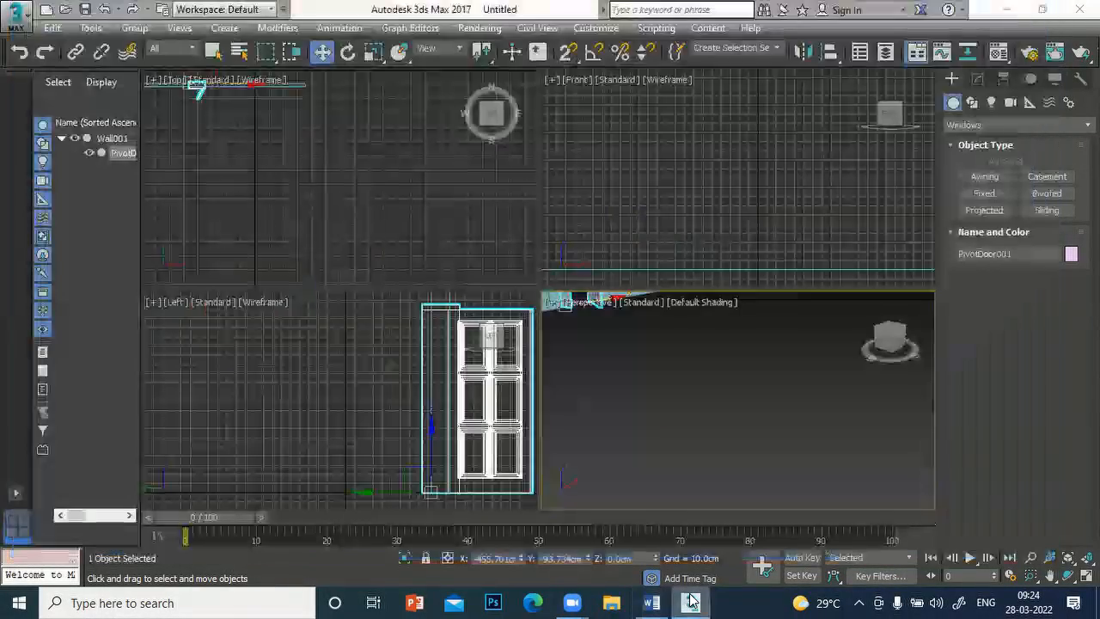
click(980, 176)
drag(201, 226, 255, 224)
click(255, 224)
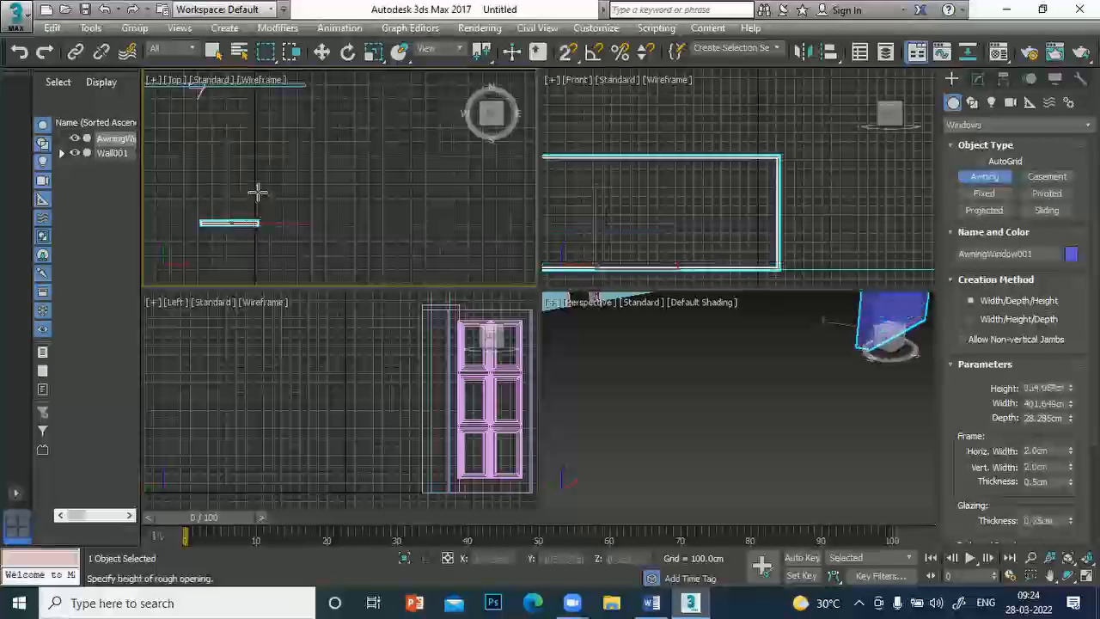
click(263, 206)
middle_drag(781, 382, 571, 430)
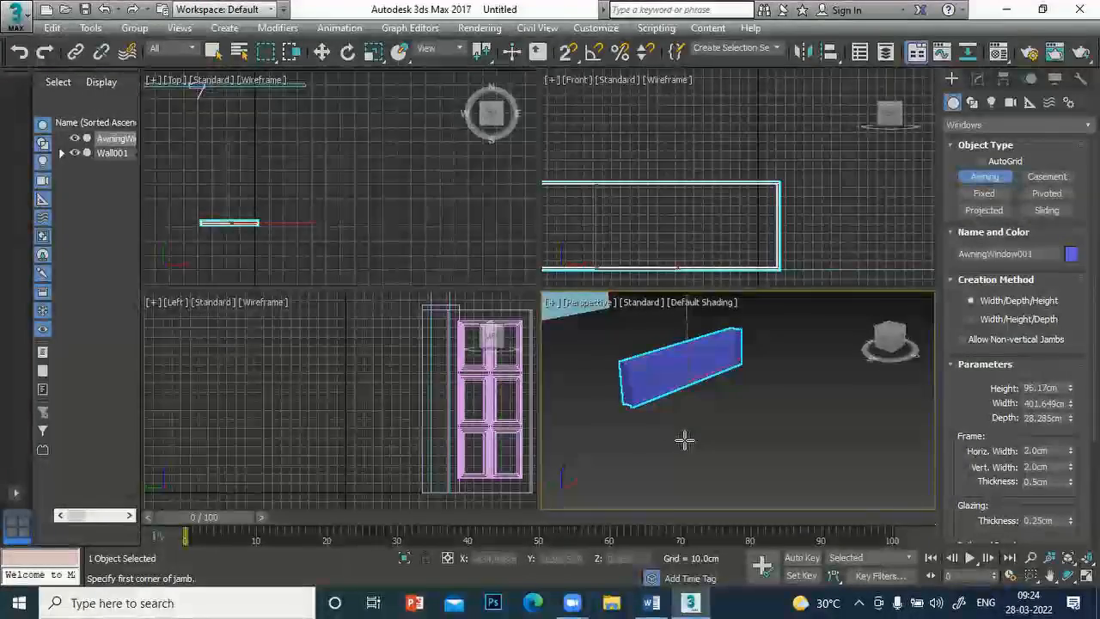
key(Delete)
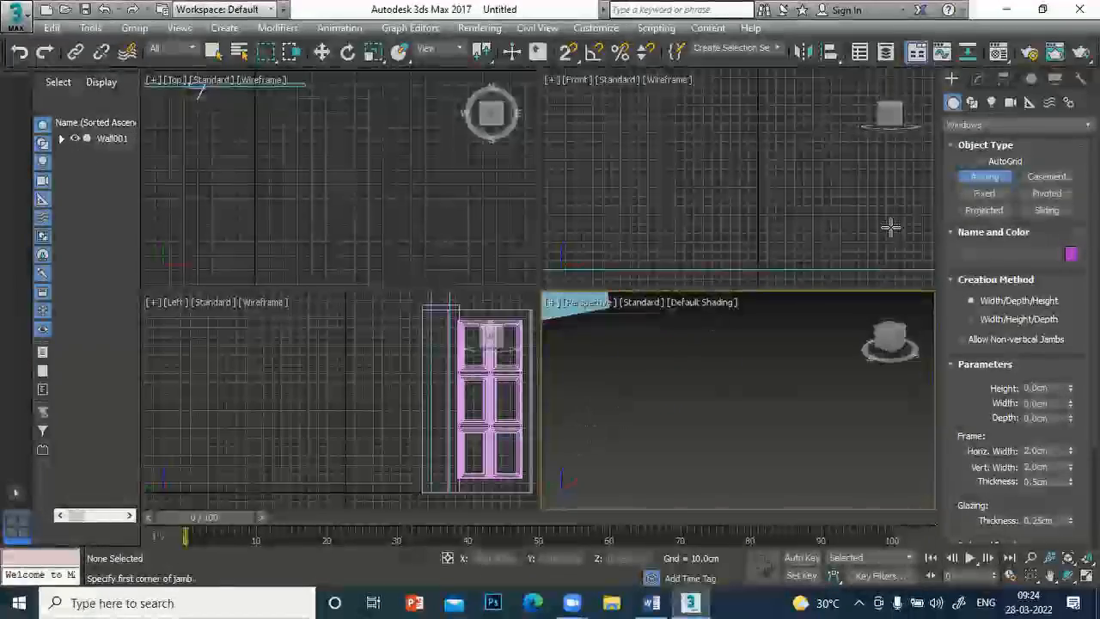
- Create an awning window about 139 cm wide, 15 cm deep and 145 cm high in the Perspective view, with 0.71 cm glazing thickness
drag(592, 440, 645, 413)
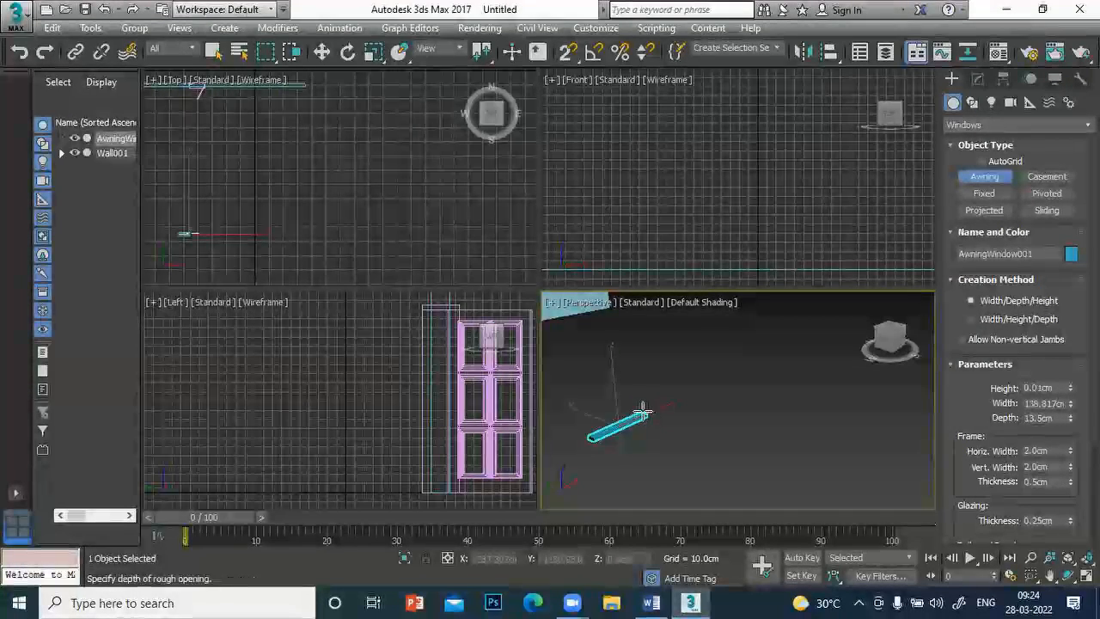
click(645, 413)
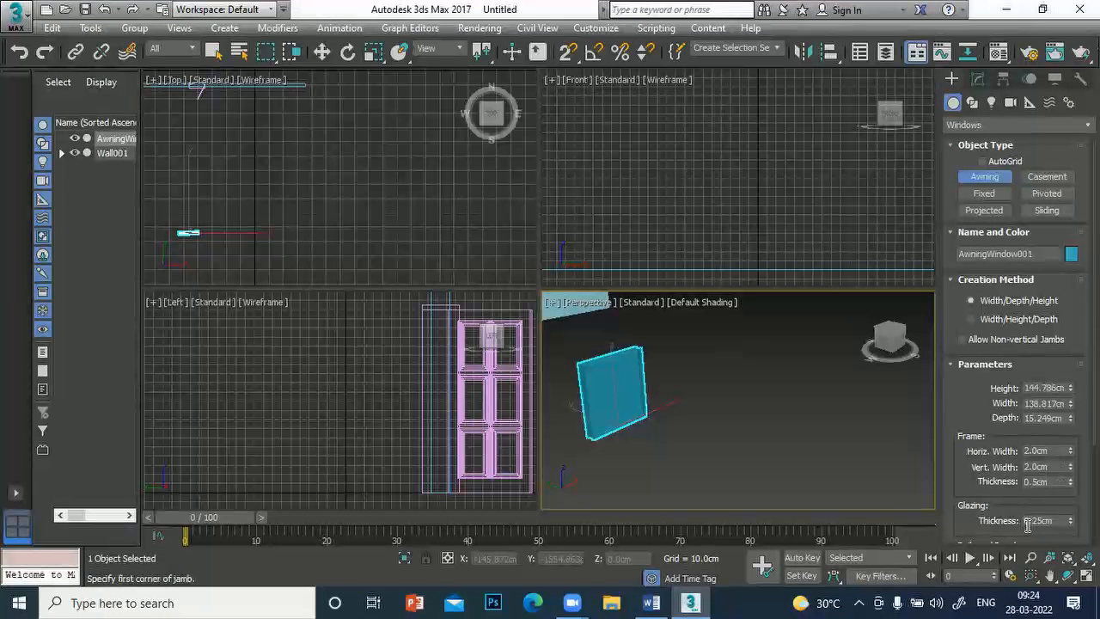
drag(1071, 524, 1063, 496)
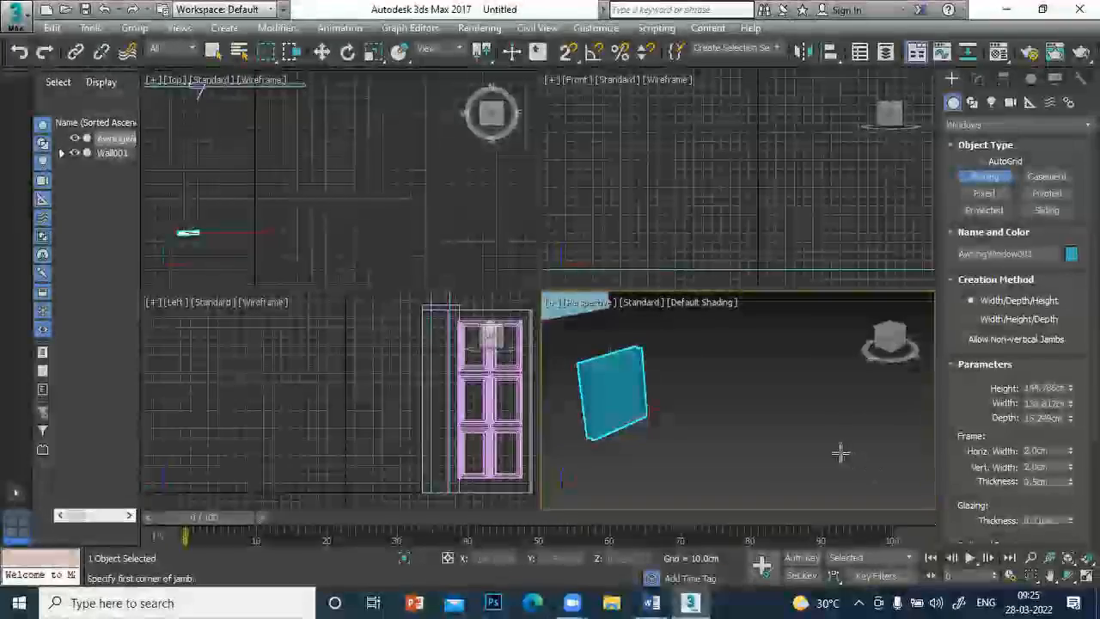
- Try out the awning window's Open percentage and look through its rail and panel parameters
scroll(855, 440, down, 2)
scroll(850, 434, down, 2)
scroll(850, 435, up, 4)
scroll(849, 434, down, 4)
scroll(849, 434, up, 2)
scroll(849, 435, up, 3)
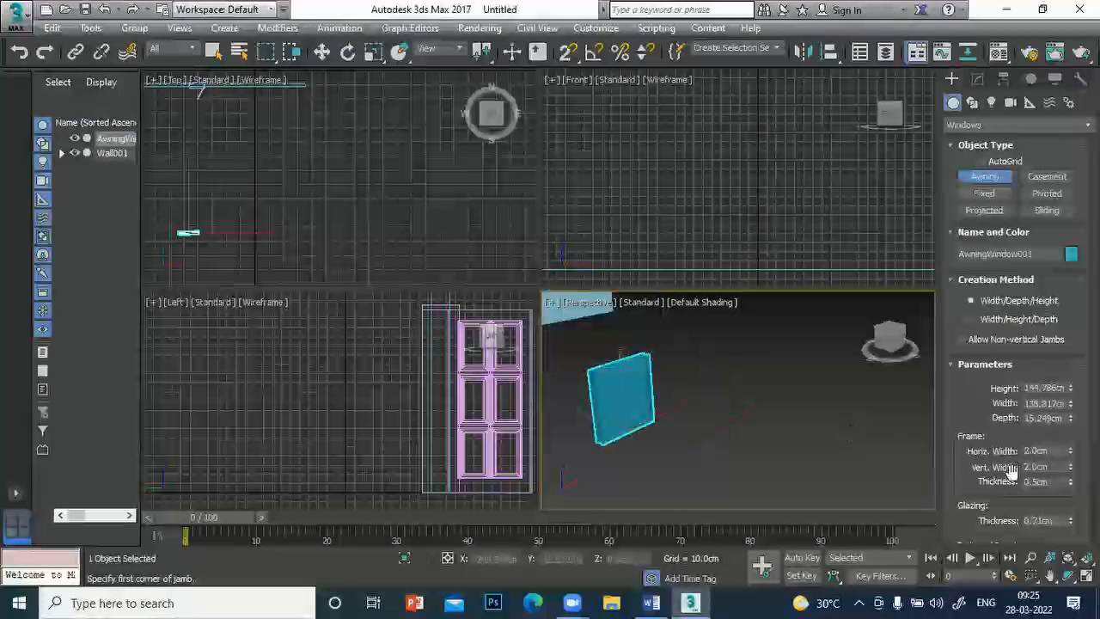
scroll(1065, 499, down, 3)
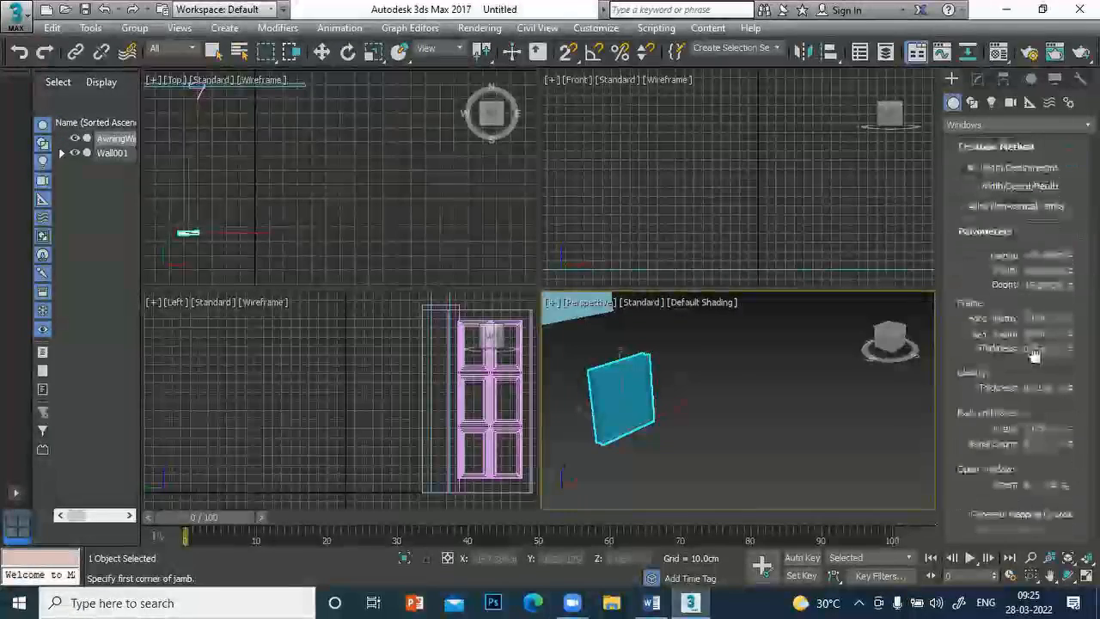
mouse_move(1053, 486)
mouse_down()
mouse_move(1041, 435)
mouse_move(1041, 487)
mouse_up()
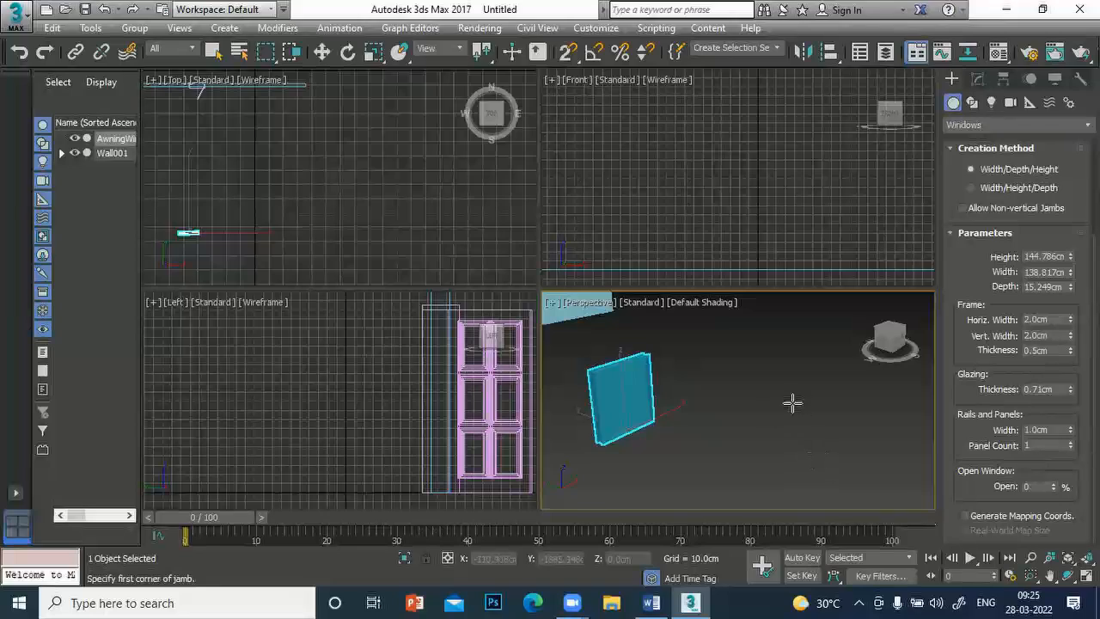
drag(1064, 216, 1064, 239)
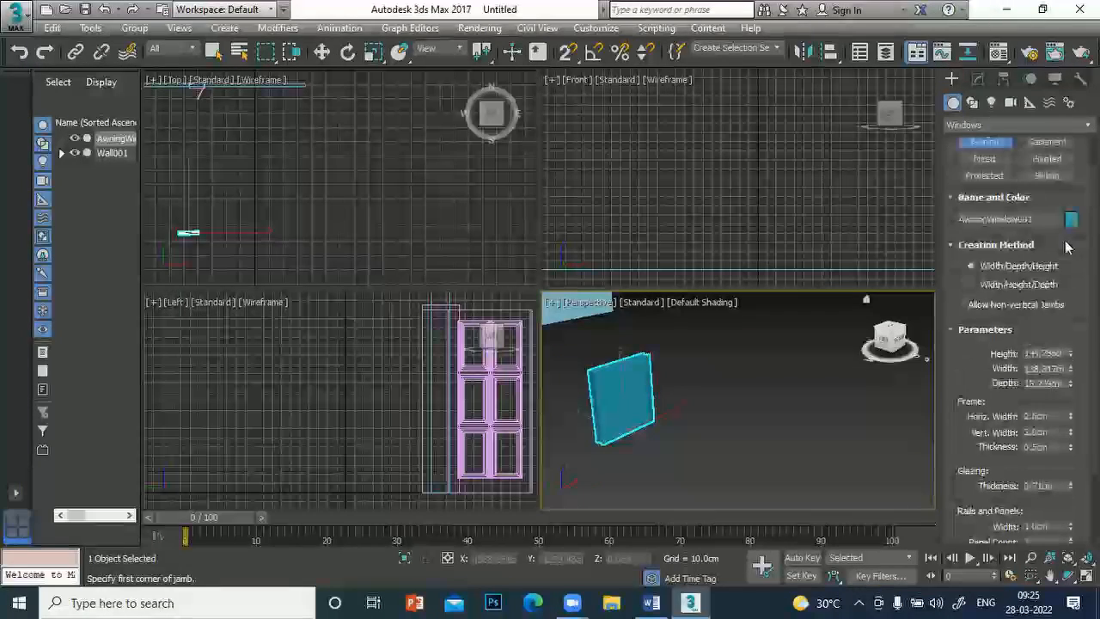
scroll(1065, 247, up, 1)
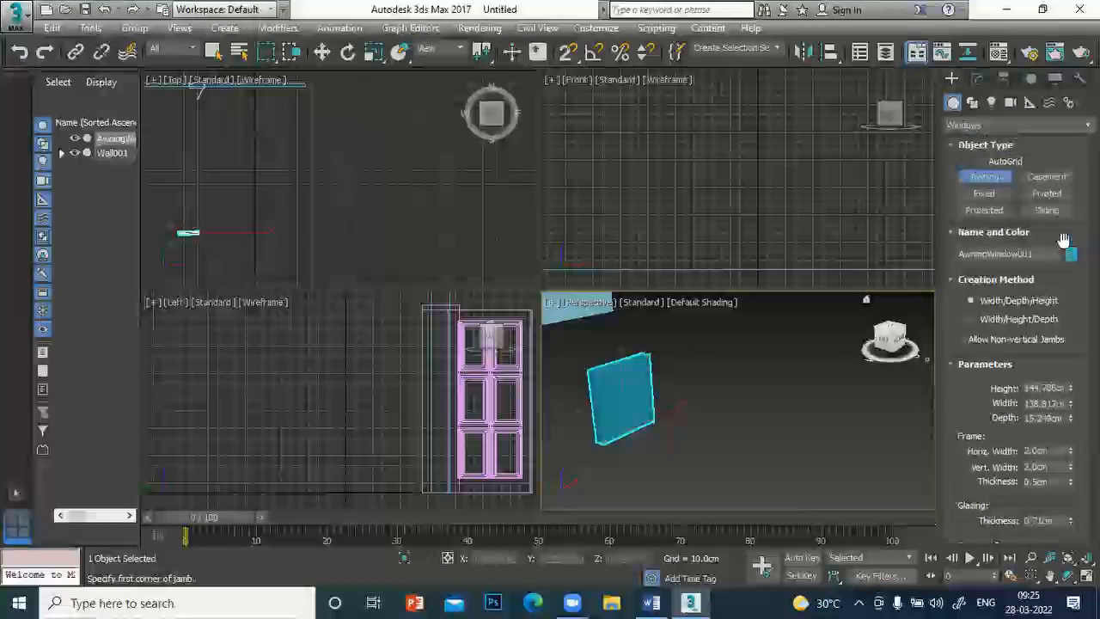
- Create a casement window about 198 cm wide, 21 cm deep and 180 cm high beside the awning window in the Perspective view
click(1047, 176)
drag(689, 408, 734, 383)
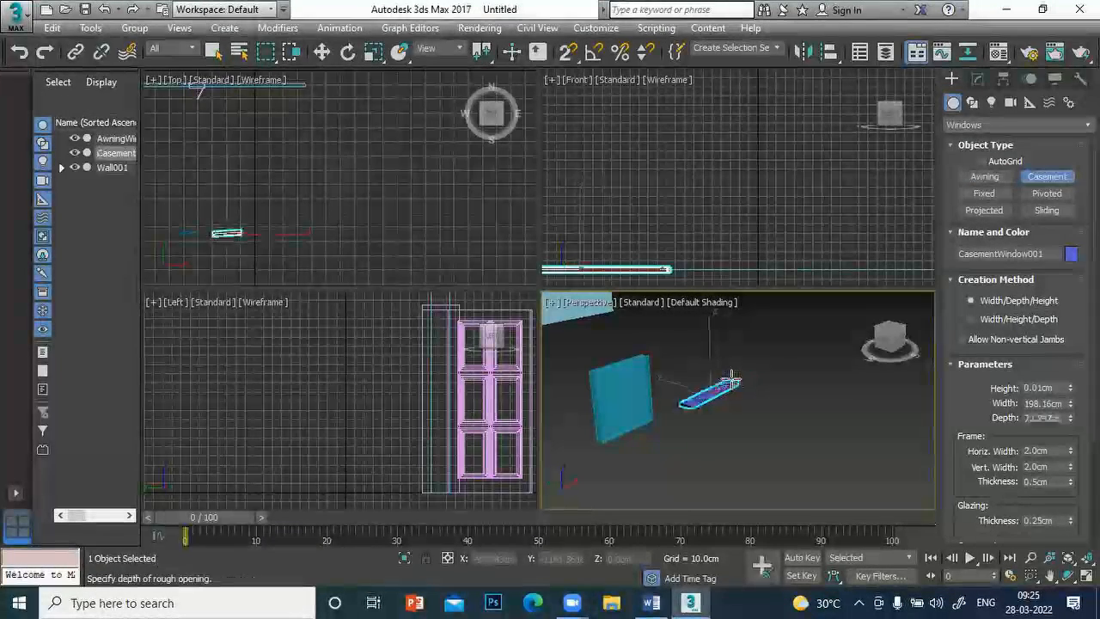
click(732, 381)
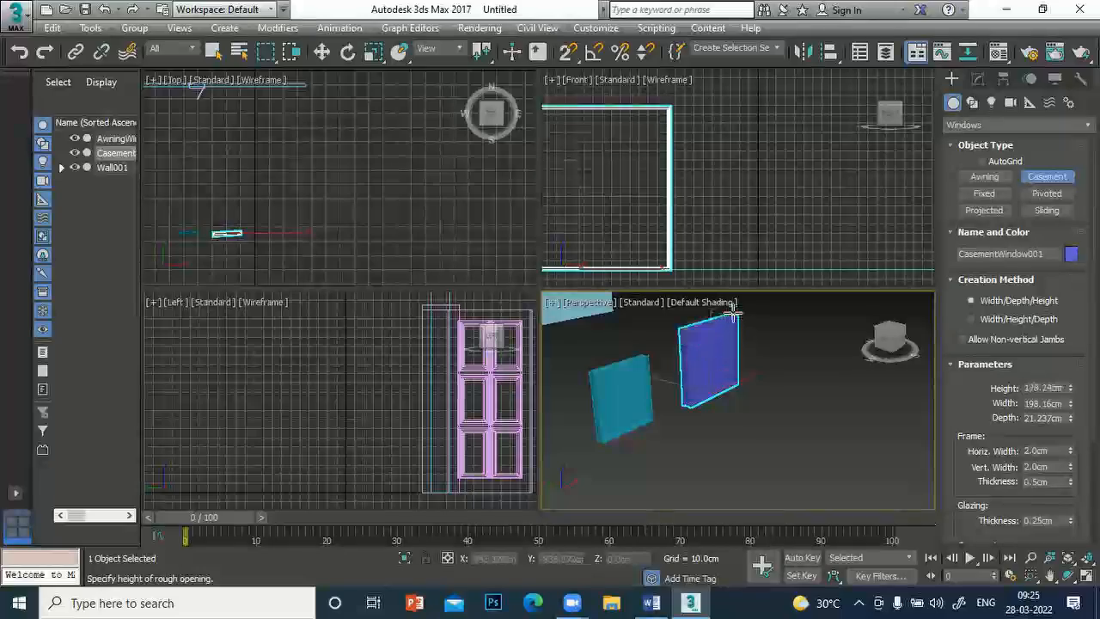
click(732, 310)
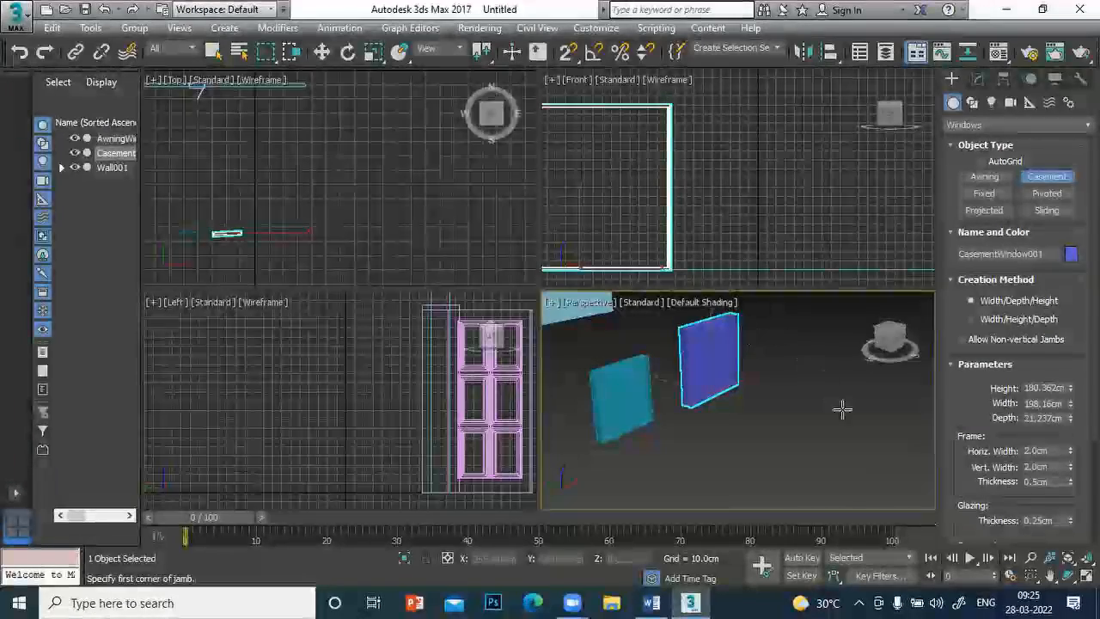
- Open the casement window 24% and switch it to two casements
scroll(1073, 481, down, 2)
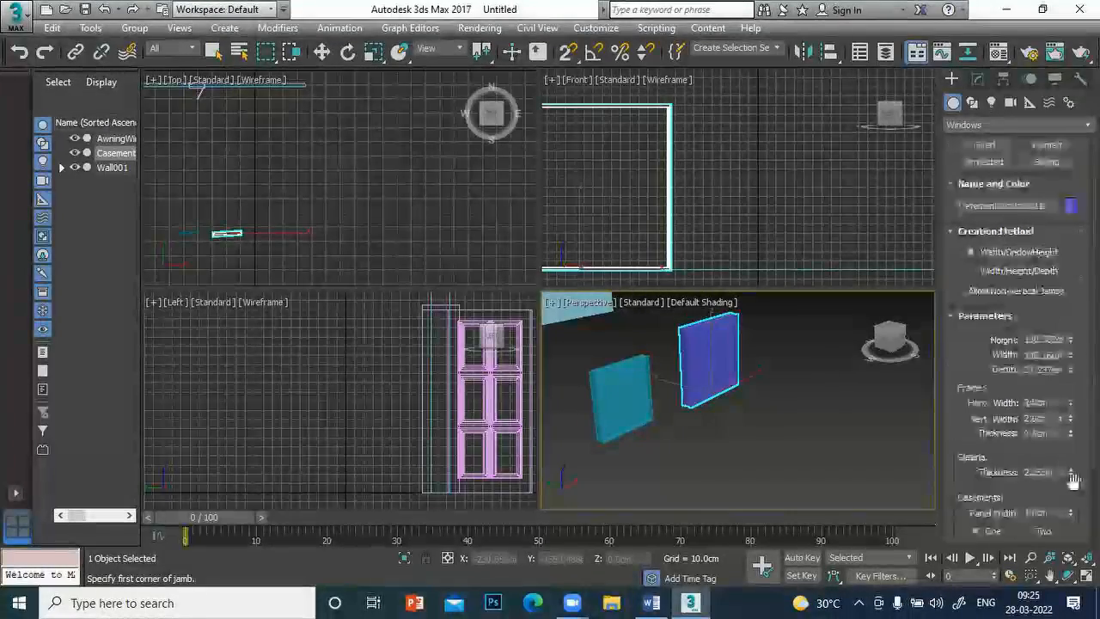
scroll(1073, 481, down, 3)
click(1050, 489)
drag(1053, 457, 1064, 471)
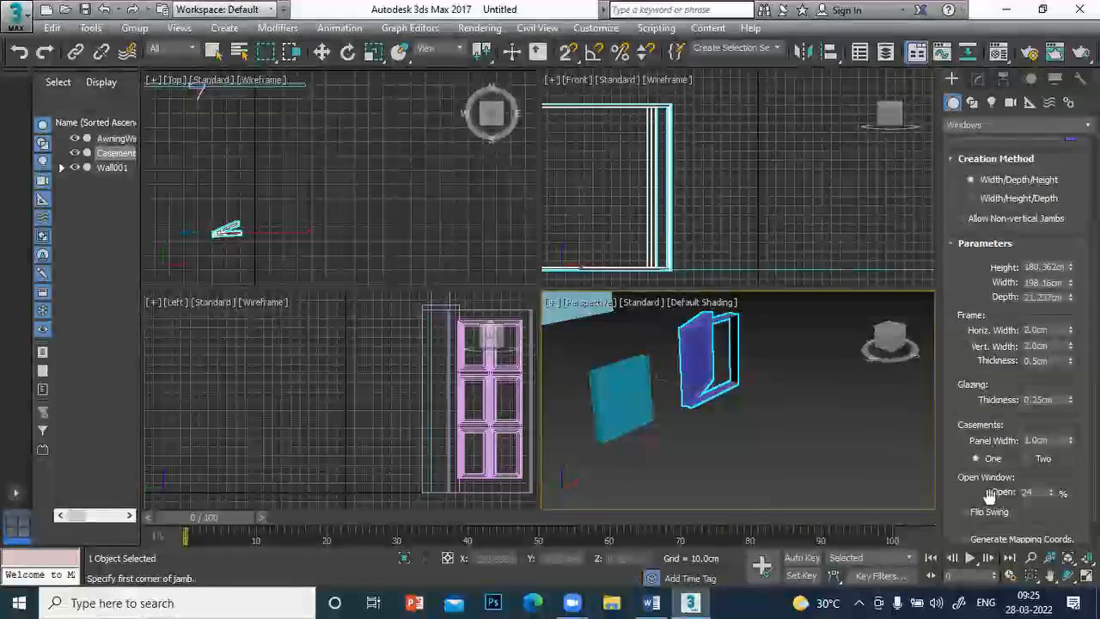
click(1028, 461)
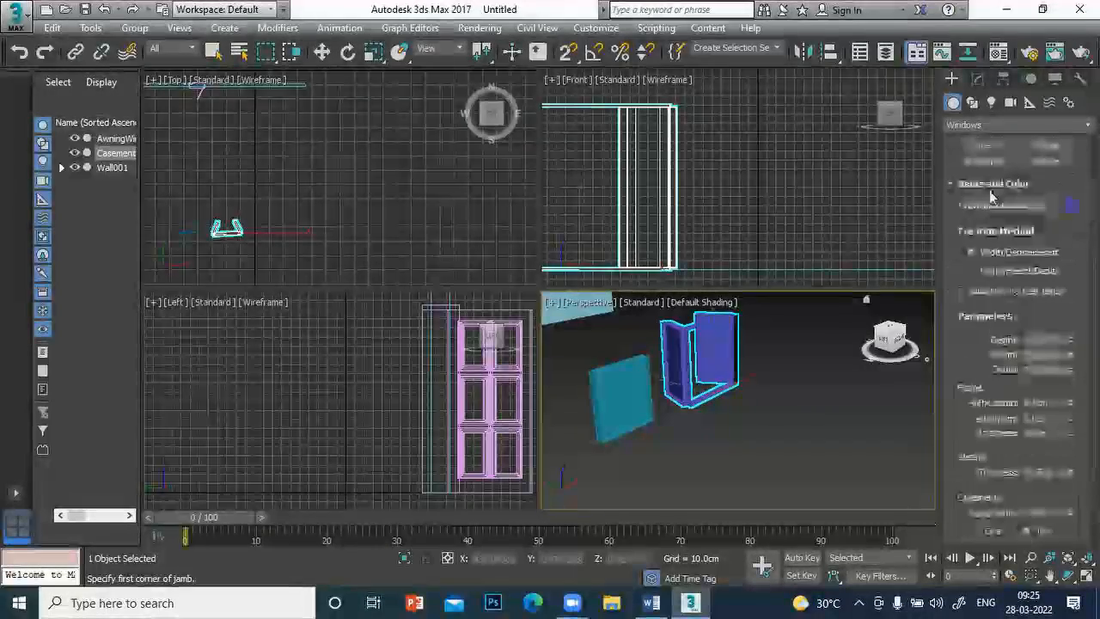
- Create a fixed window about 220 cm wide beyond the casement window in the Perspective view
drag(990, 196, 980, 240)
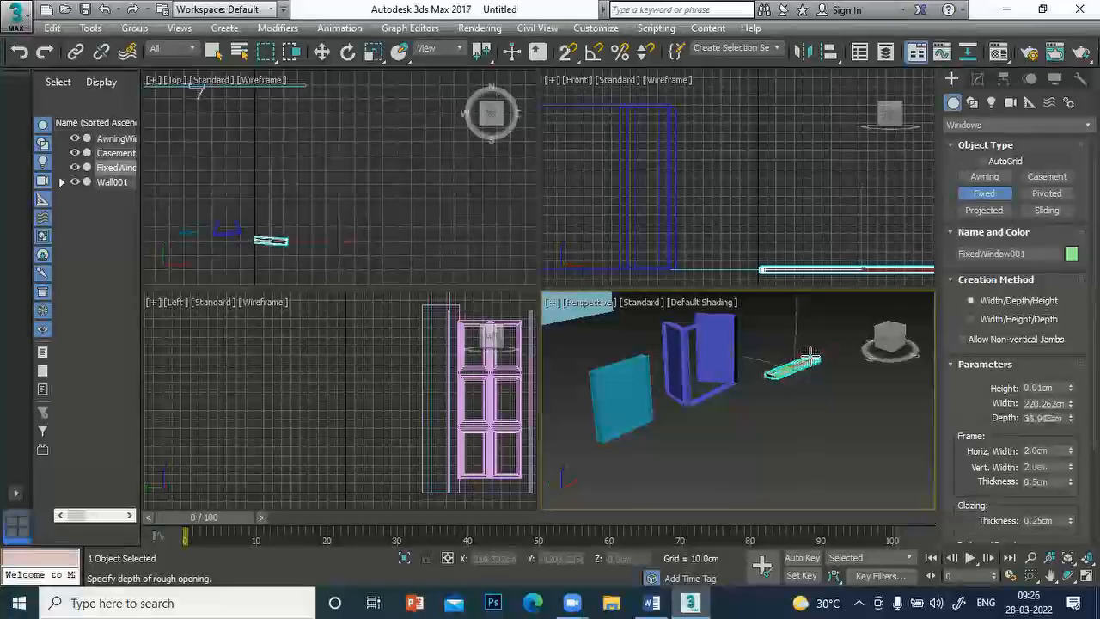
click(810, 359)
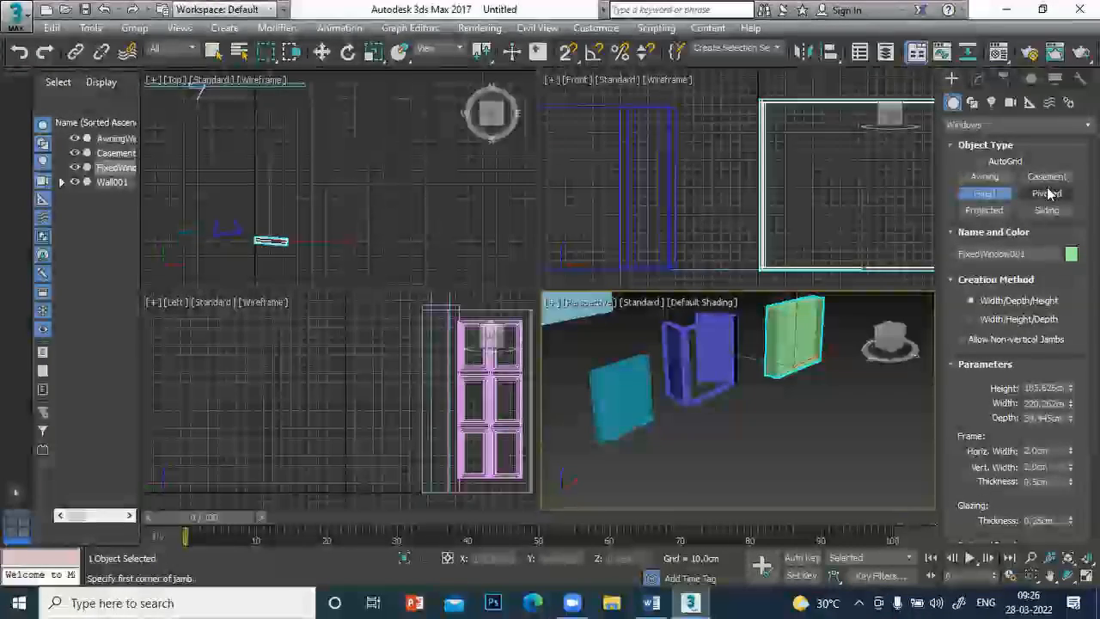
- Create a pivoted window about 133 cm wide, 12 cm deep and 138 cm high in front of the casement window, and swing it open
drag(726, 443, 743, 434)
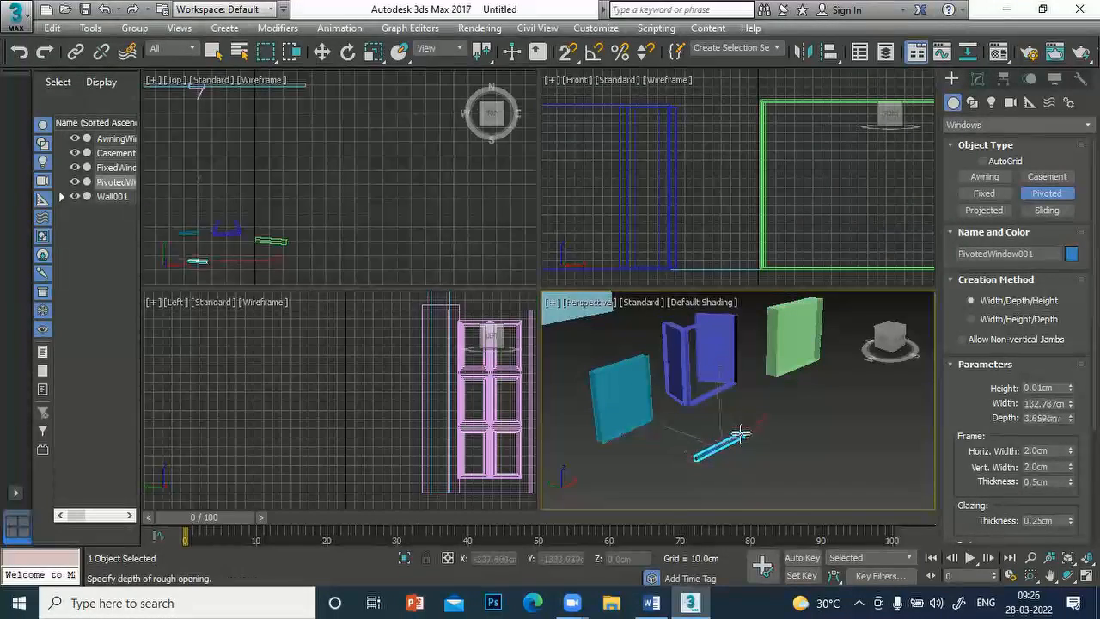
click(759, 382)
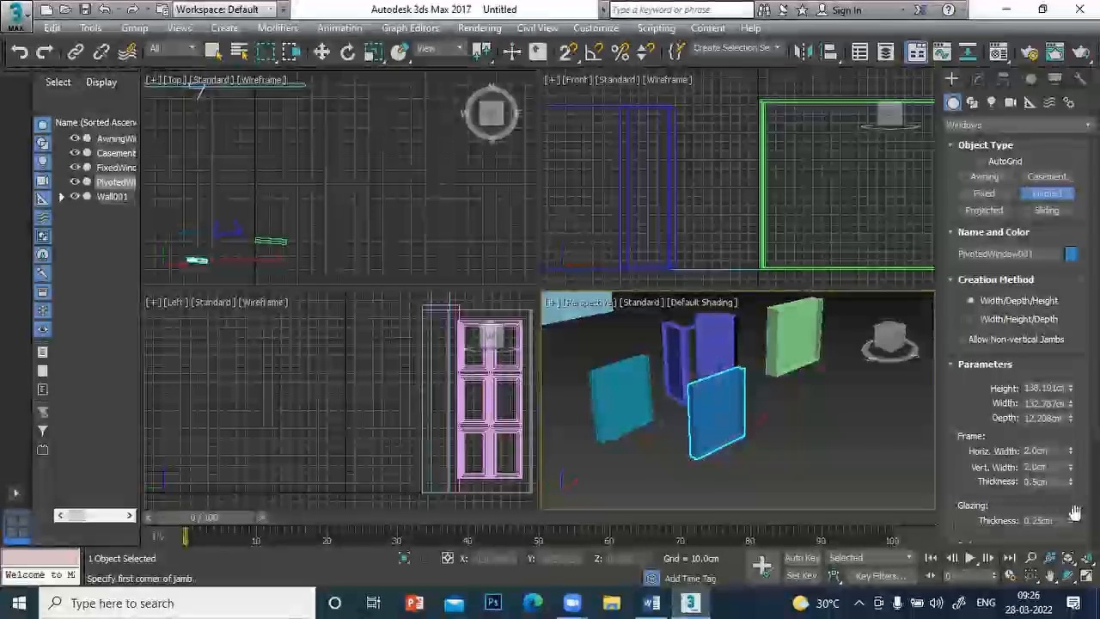
scroll(1051, 503, down, 2)
scroll(980, 442, down, 4)
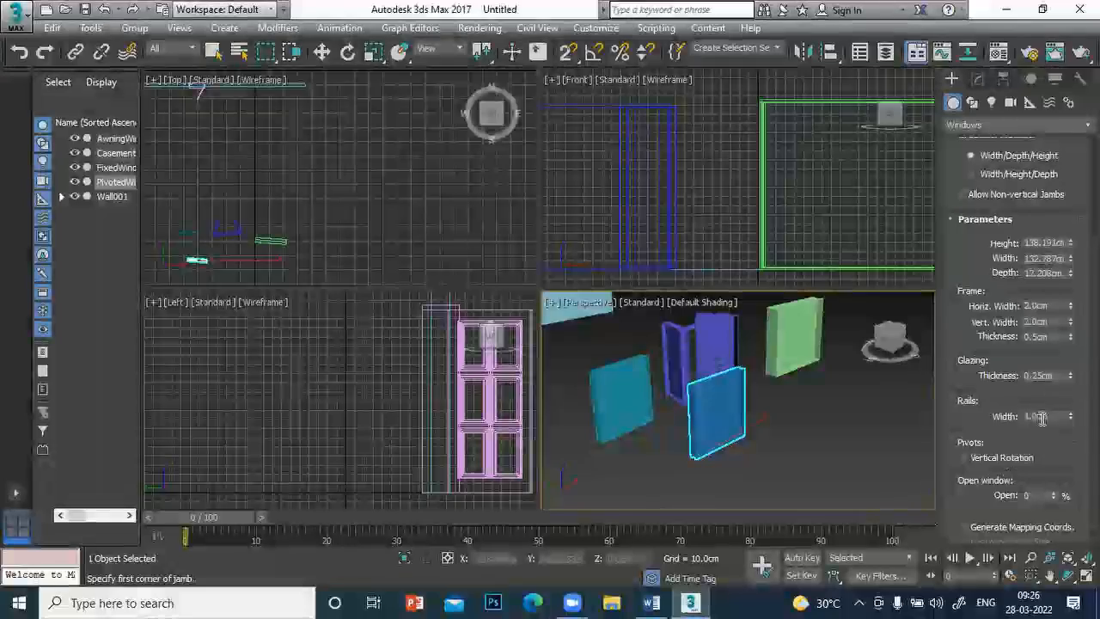
drag(1057, 496, 1053, 467)
scroll(1059, 410, up, 4)
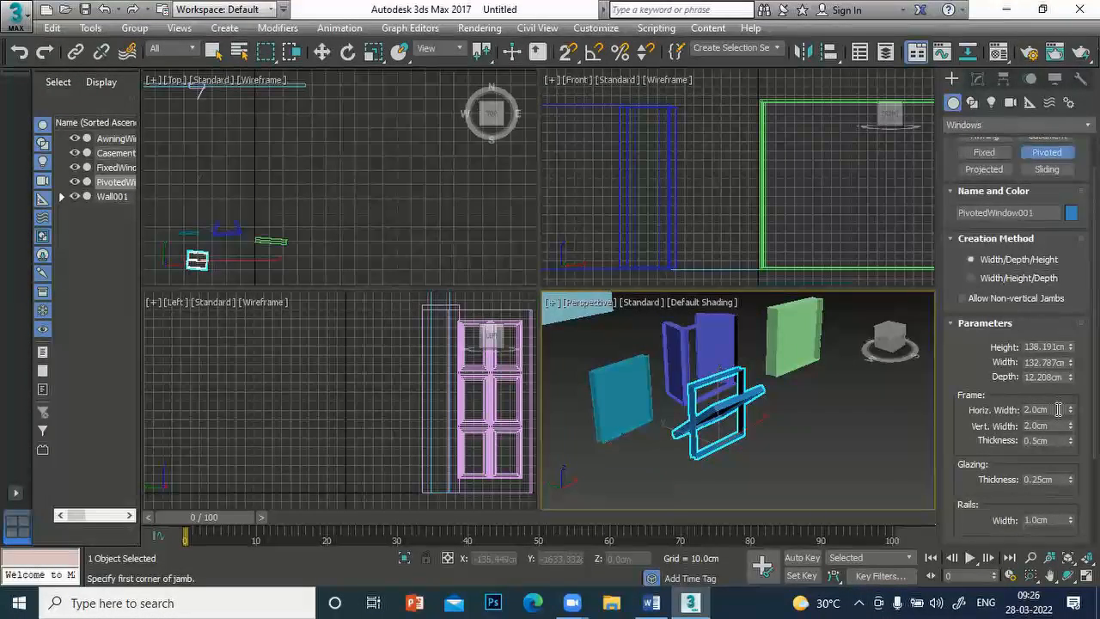
- Create a projected window about 205 cm wide, 12 cm deep and 106 cm high beside the pivoted window, and open it 42%
click(983, 169)
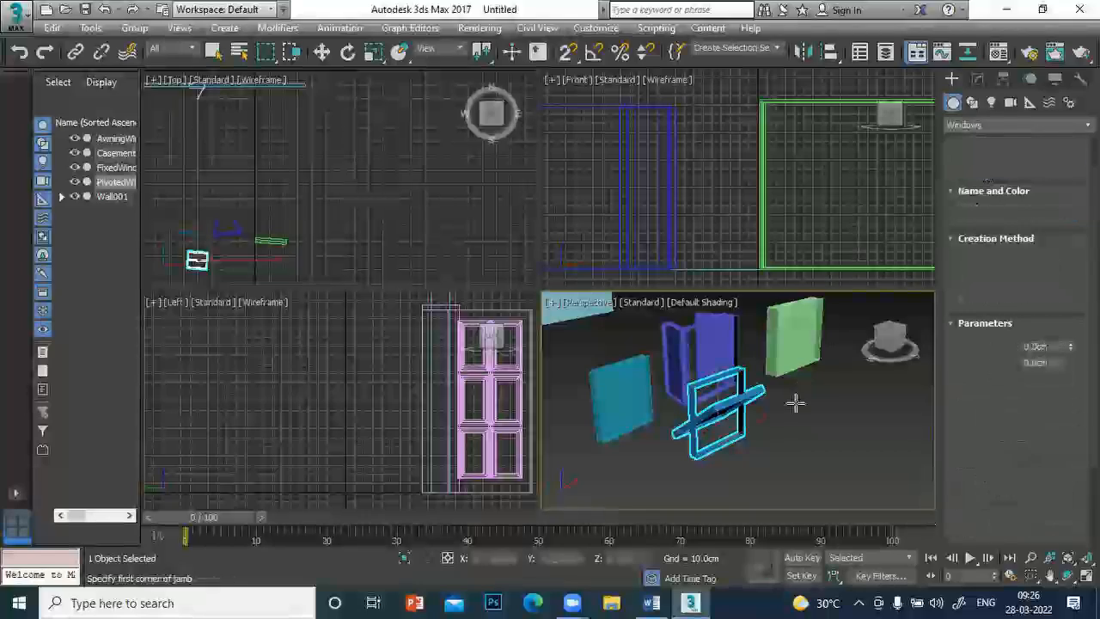
drag(799, 447, 857, 414)
click(851, 405)
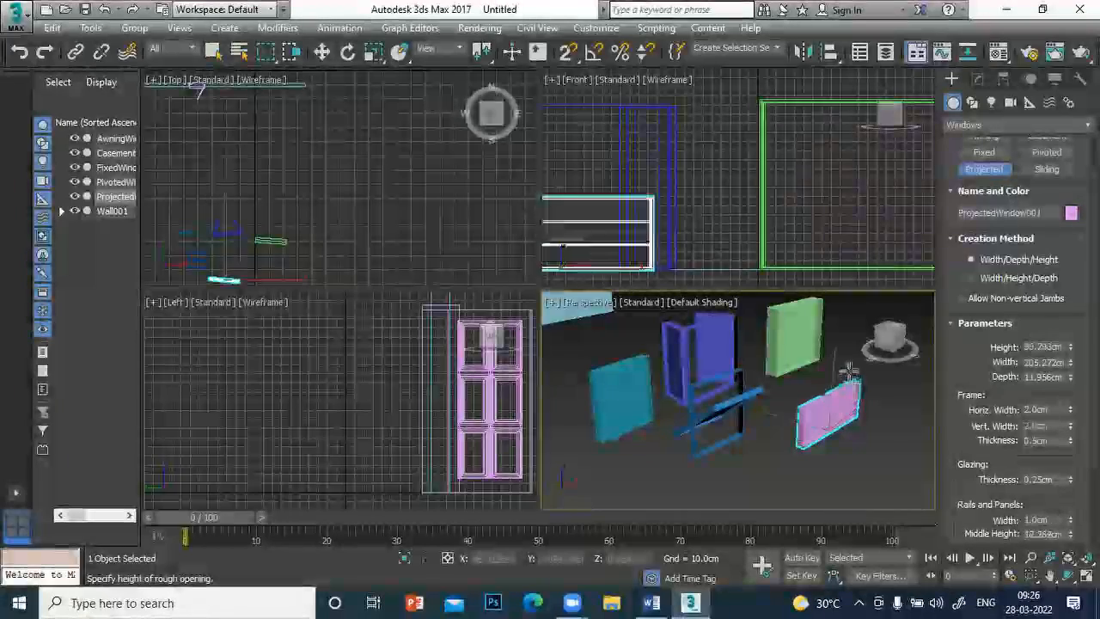
click(840, 364)
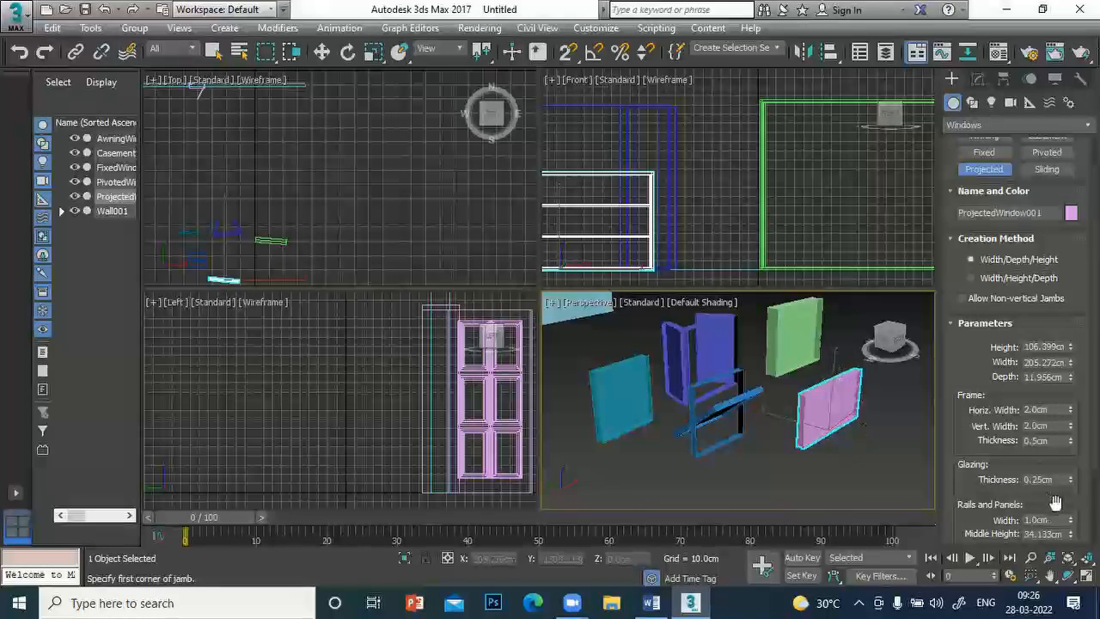
scroll(1065, 522, down, 3)
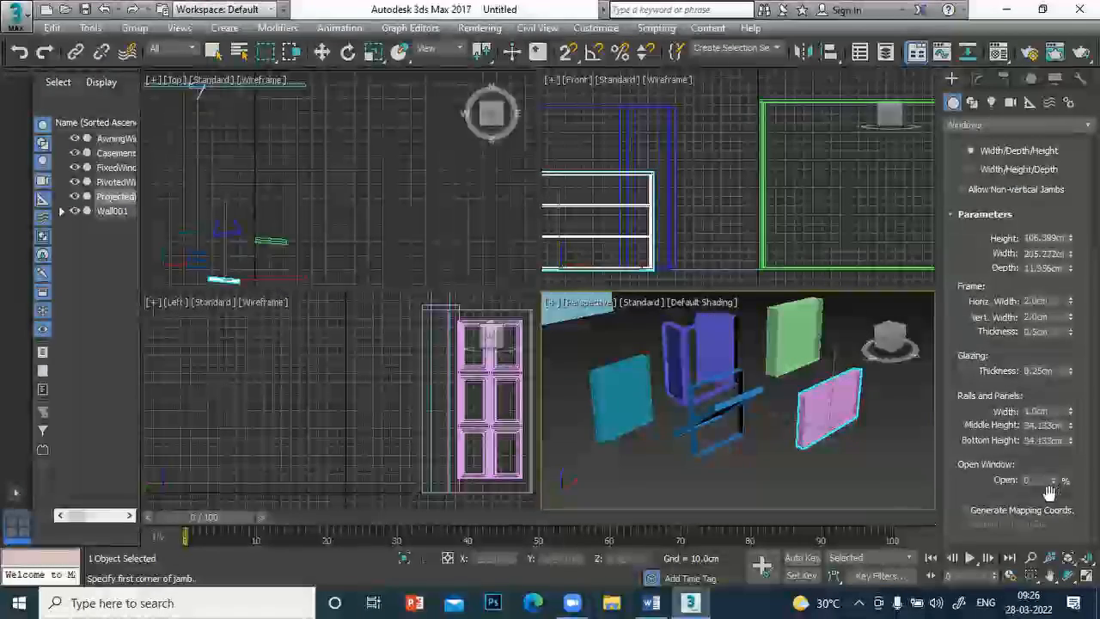
drag(1053, 483, 1047, 450)
middle_drag(863, 453, 779, 442)
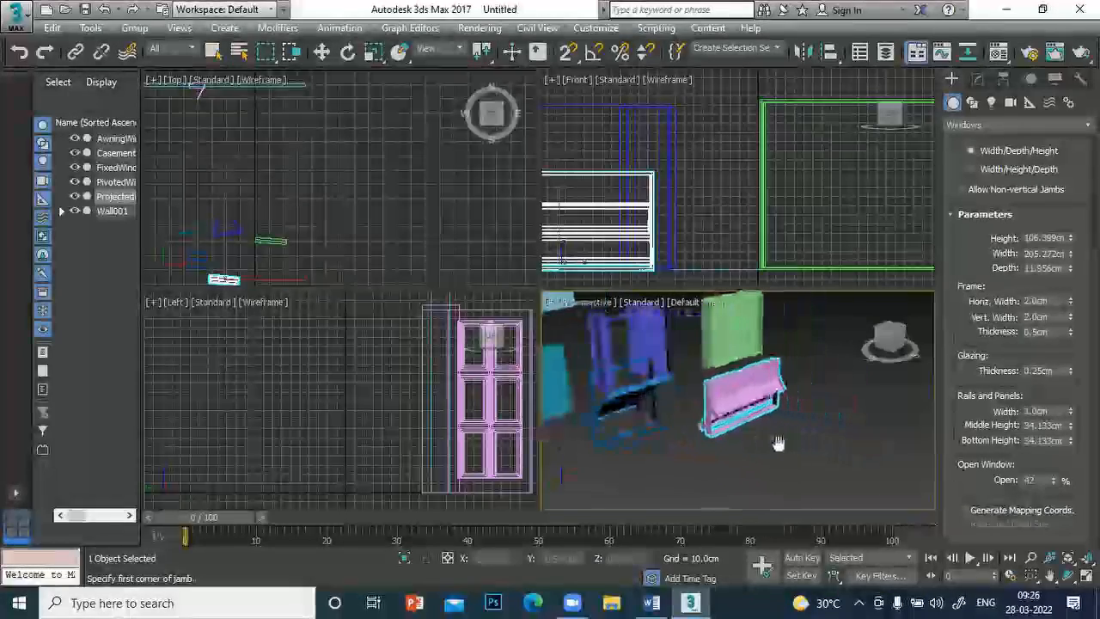
- Create a sliding window about 225 cm wide, 12 cm deep and 135 cm high beside the projected window
scroll(959, 356, up, 5)
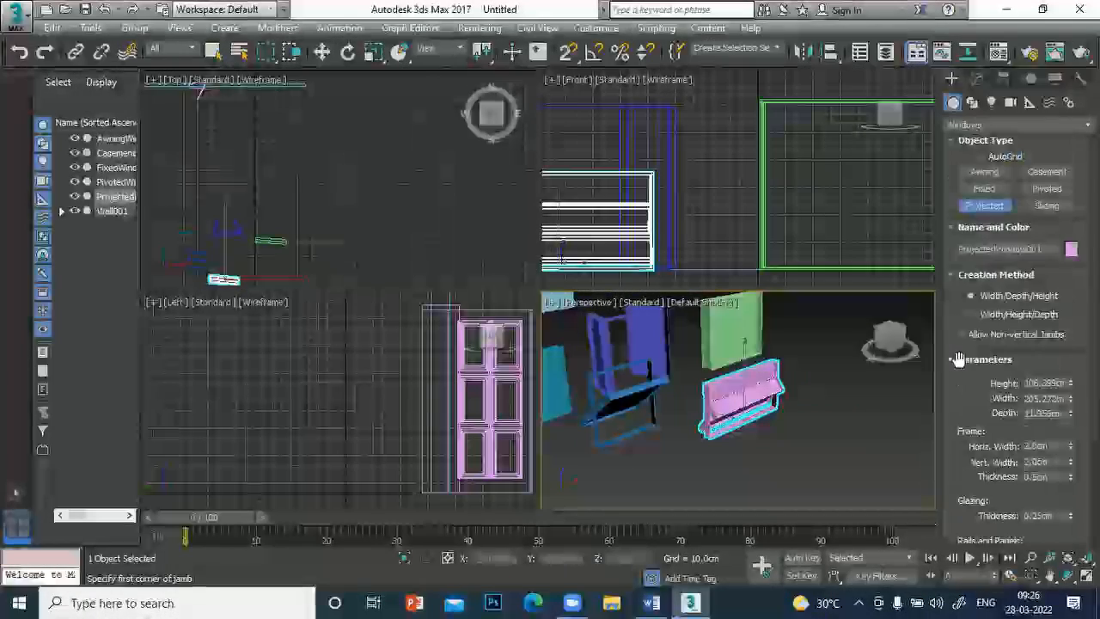
click(1045, 206)
drag(794, 453, 850, 410)
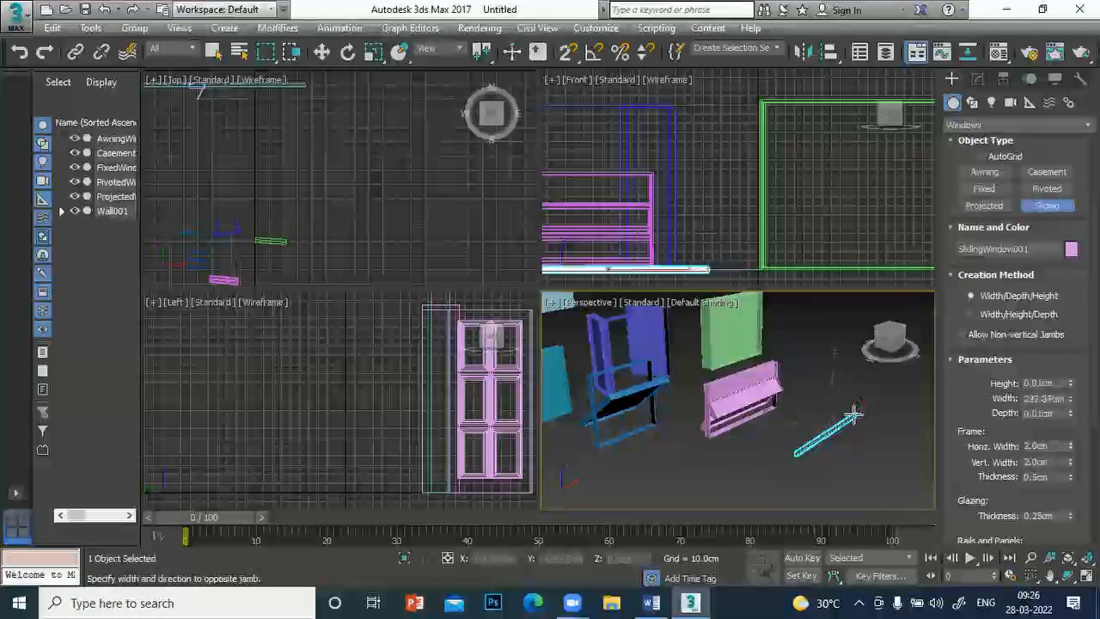
click(838, 382)
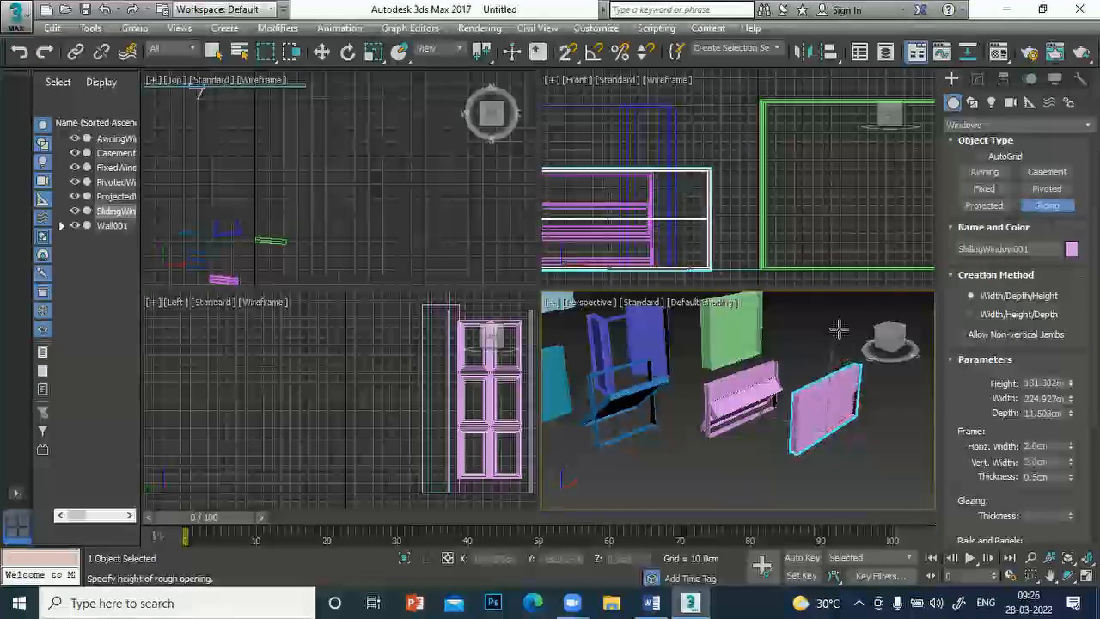
click(838, 353)
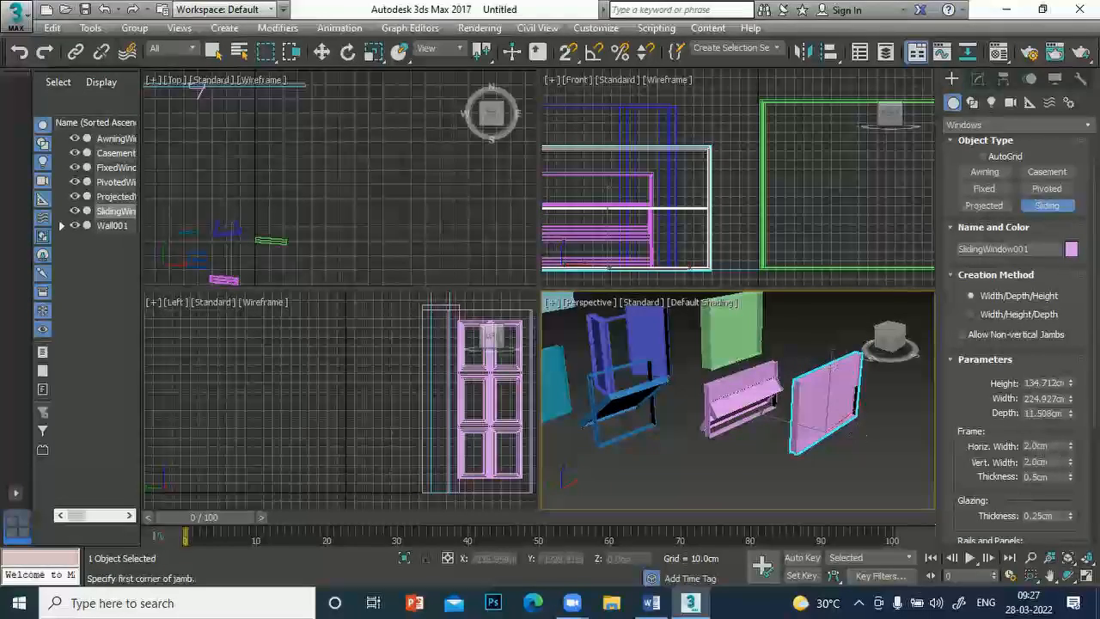
- Try opening the sliding window with its Open percentage while Hung is enabled
scroll(1072, 496, down, 5)
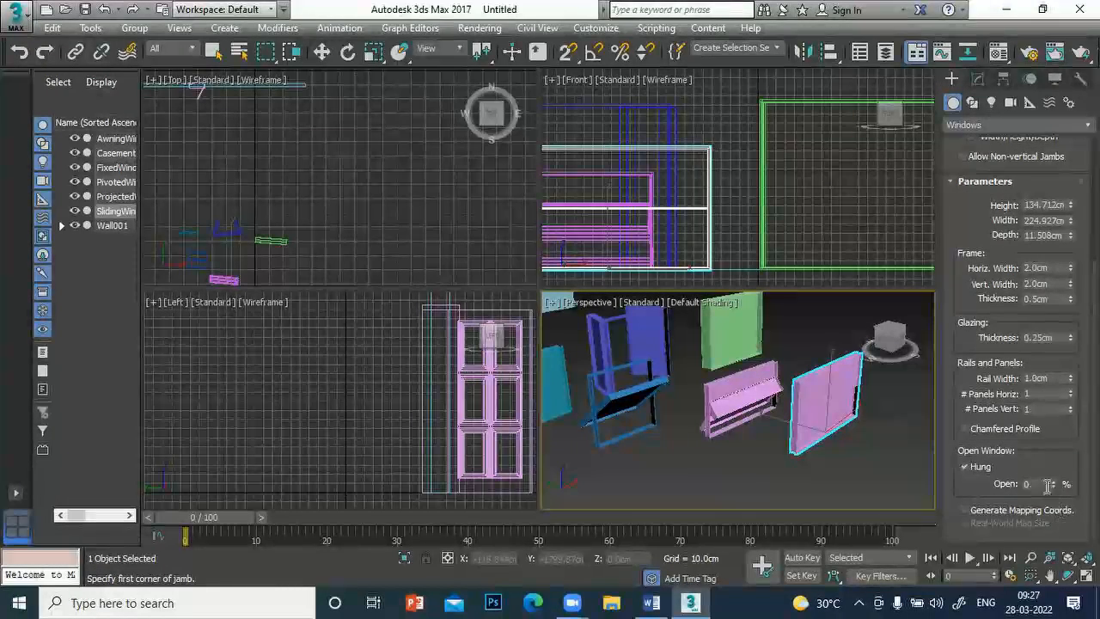
drag(1055, 486, 1053, 436)
right_click(1052, 437)
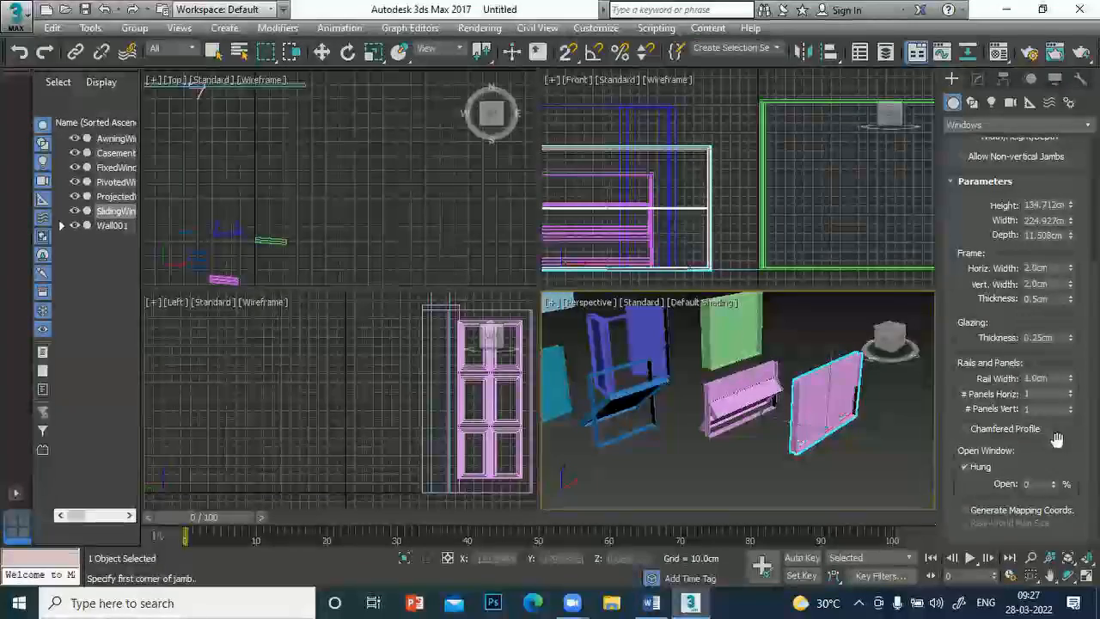
- Disable Hung on the sliding window and open it sideways to 55%
click(965, 468)
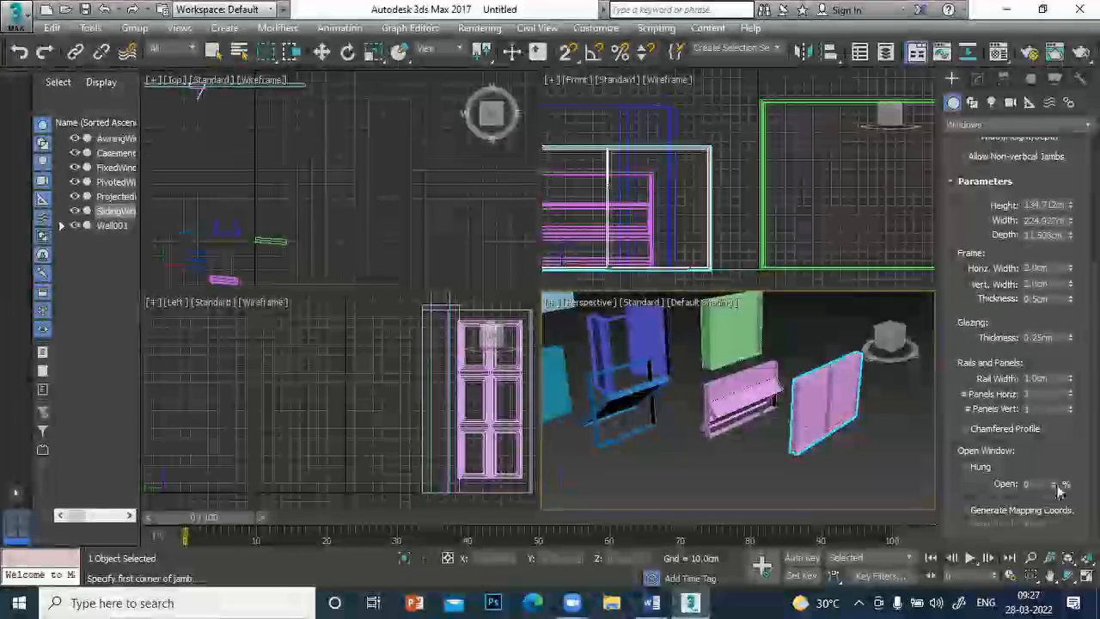
drag(1055, 482, 1045, 428)
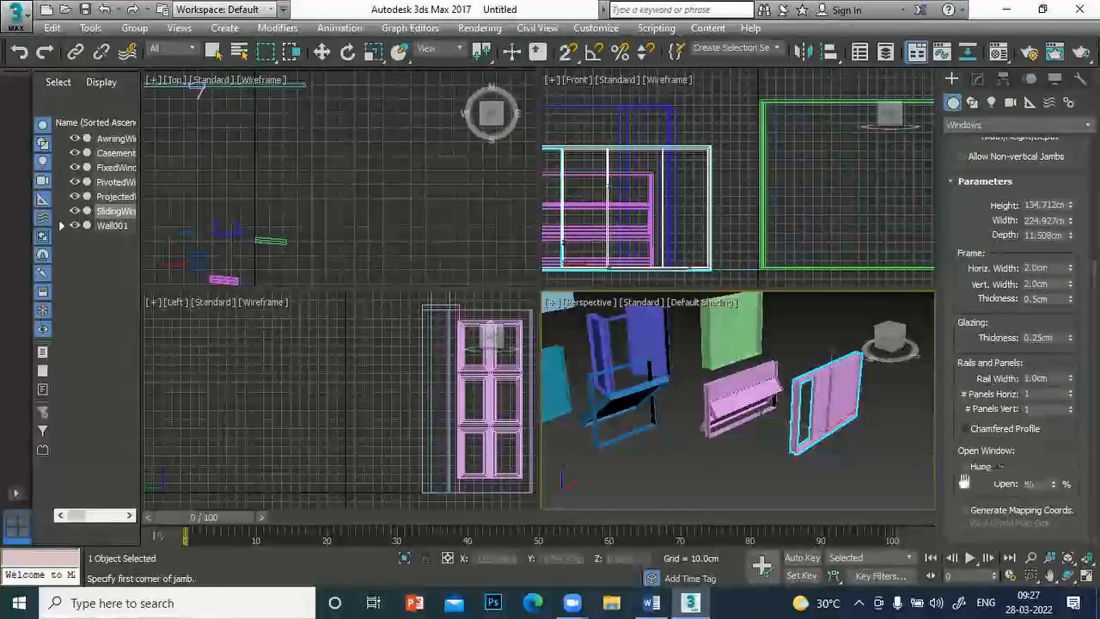
alt+middle_drag(873, 439, 713, 422)
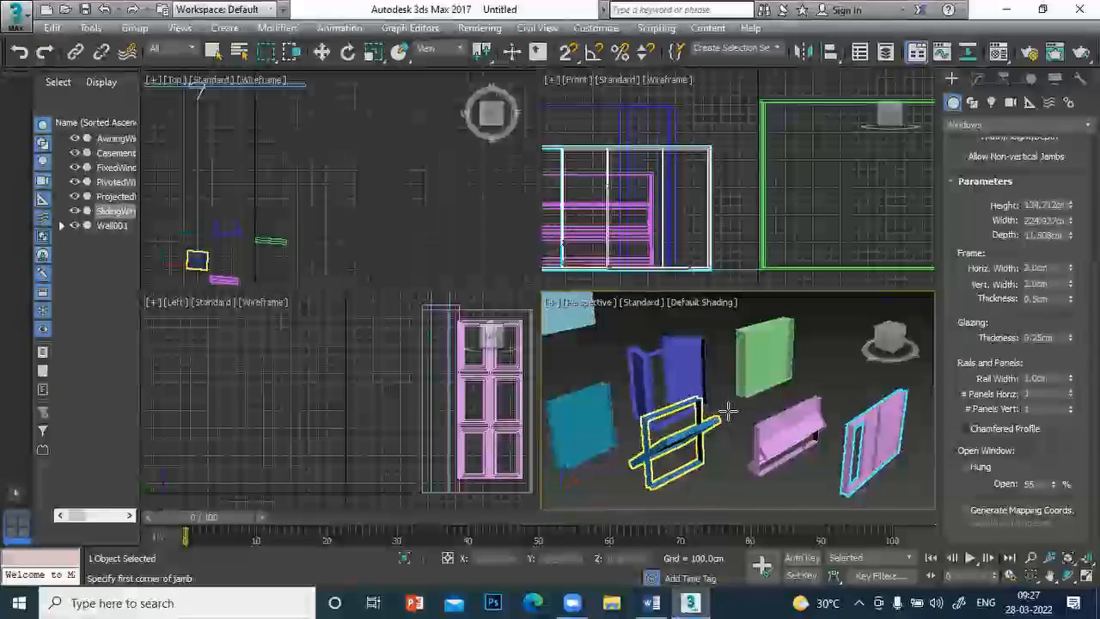
scroll(666, 382, up, 5)
scroll(756, 412, down, 10)
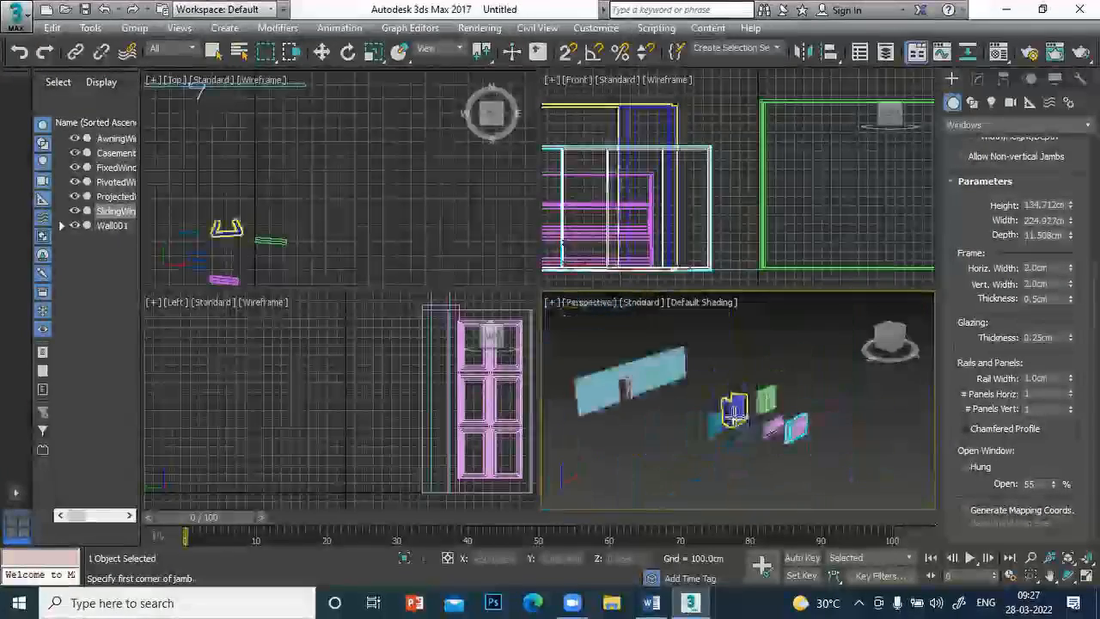
- Delete the pivoted, projected and fixed windows from the Perspective view
click(213, 52)
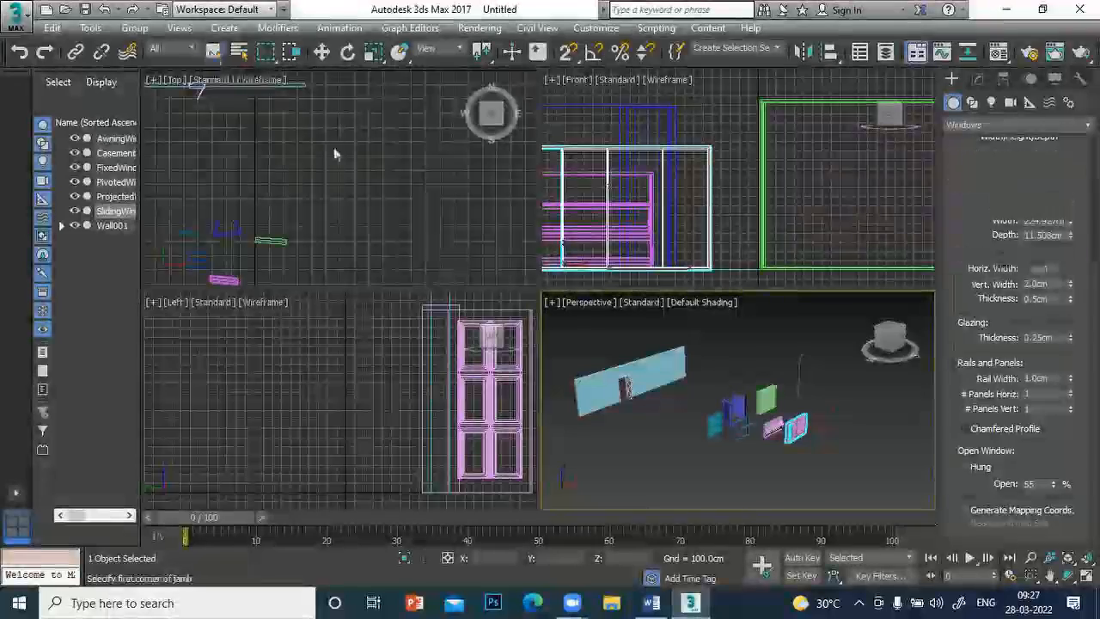
scroll(736, 441, up, 5)
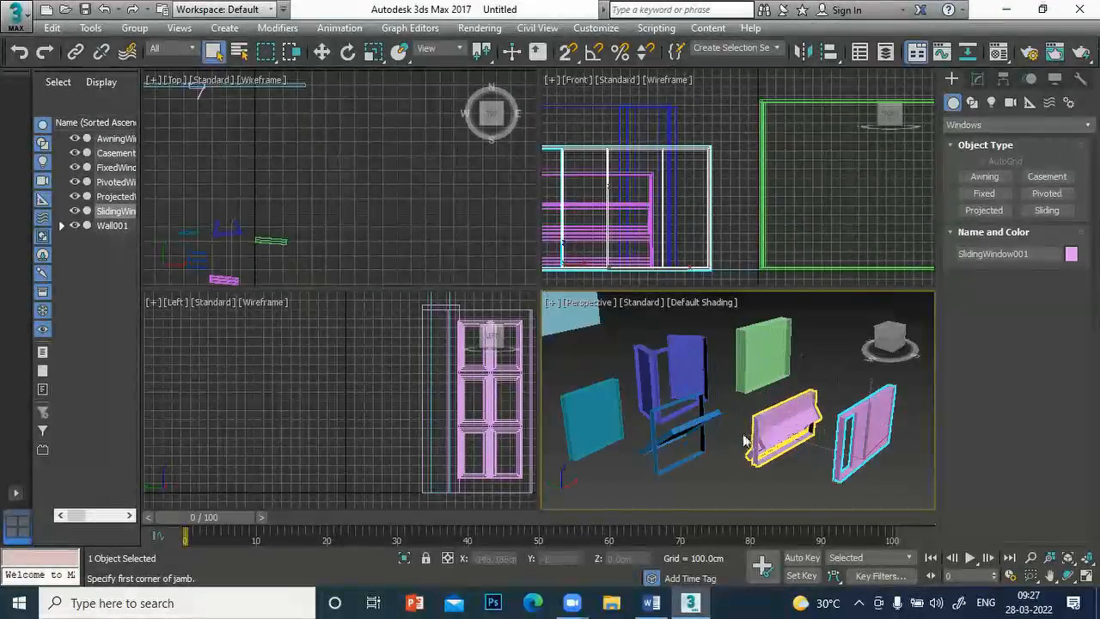
click(698, 423)
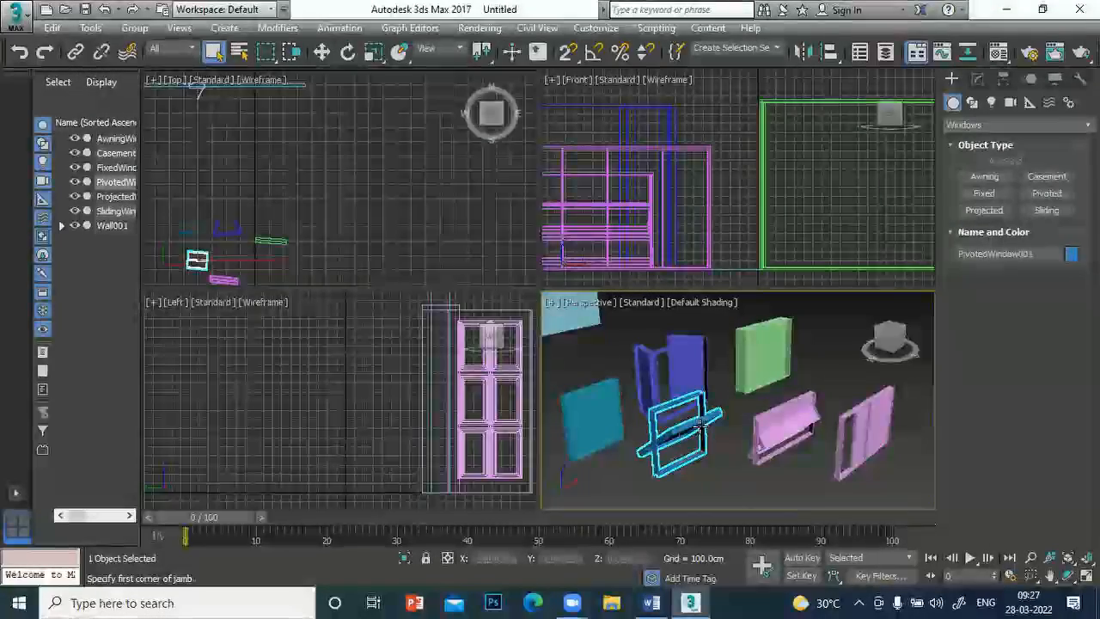
key(Delete)
click(783, 426)
key(Delete)
click(760, 378)
key(Delete)
- Select the casement window for modification, maximize the Perspective view and set the window's height to 140 cm
click(707, 407)
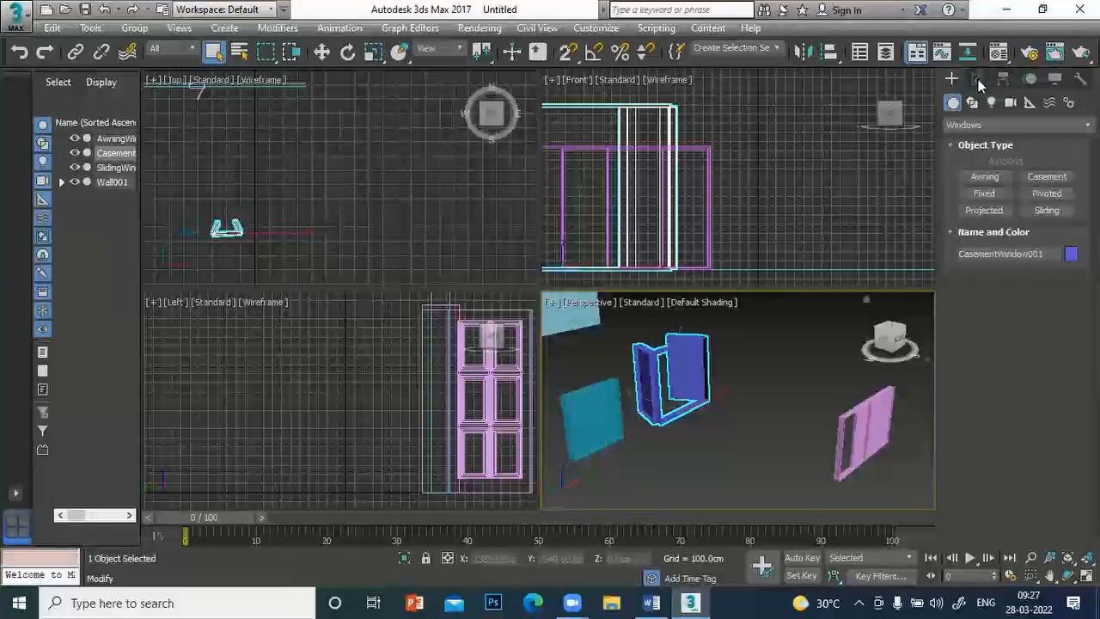
click(978, 79)
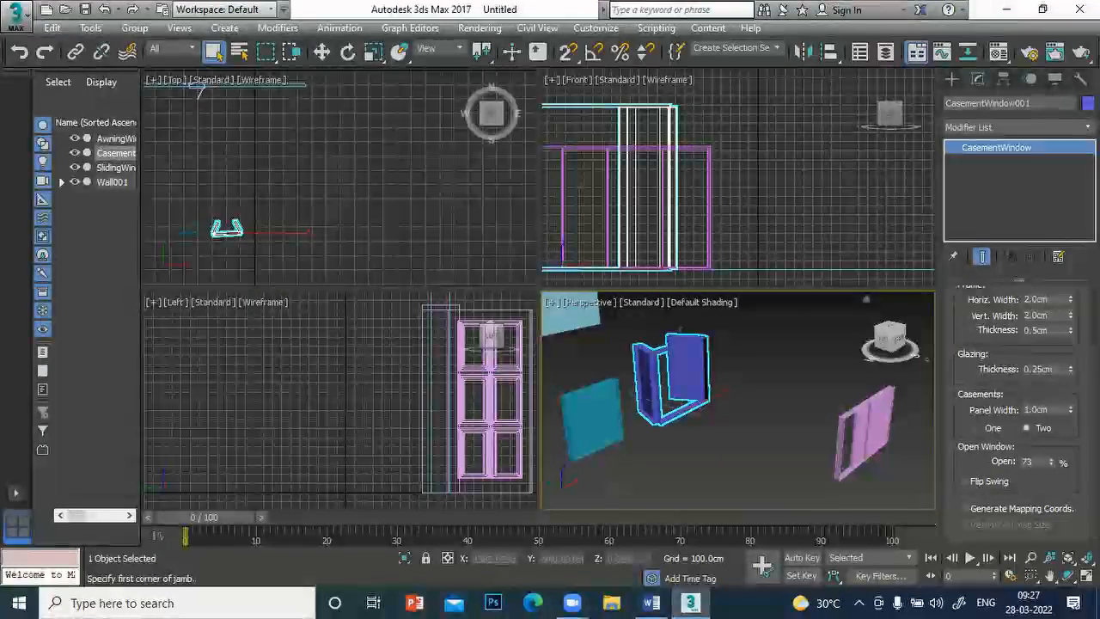
key(alt+w)
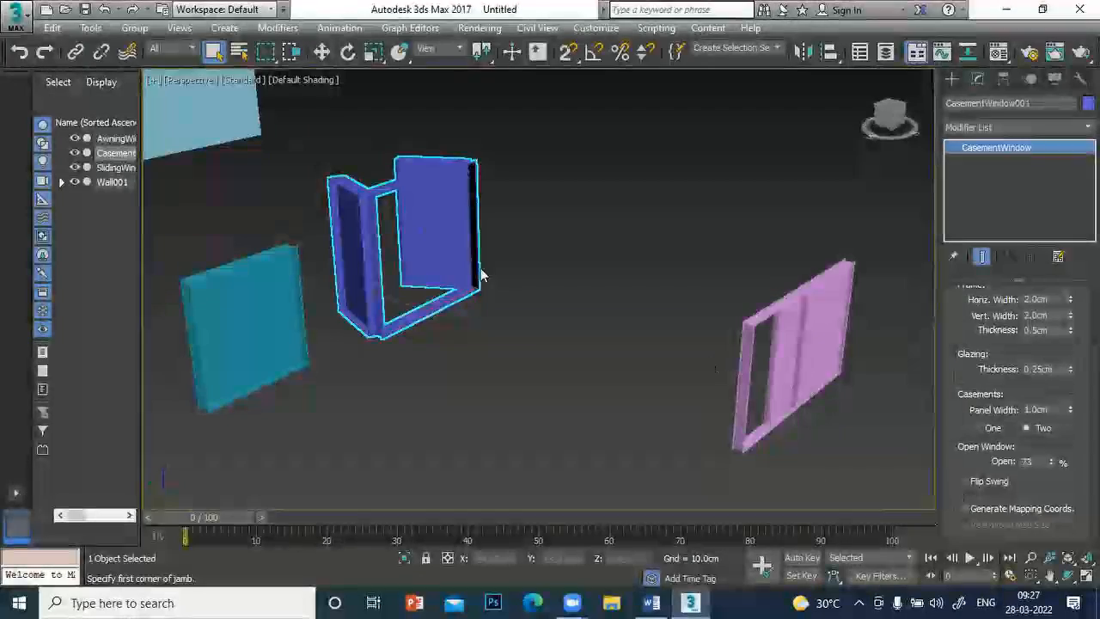
scroll(429, 219, down, 2)
scroll(413, 215, up, 5)
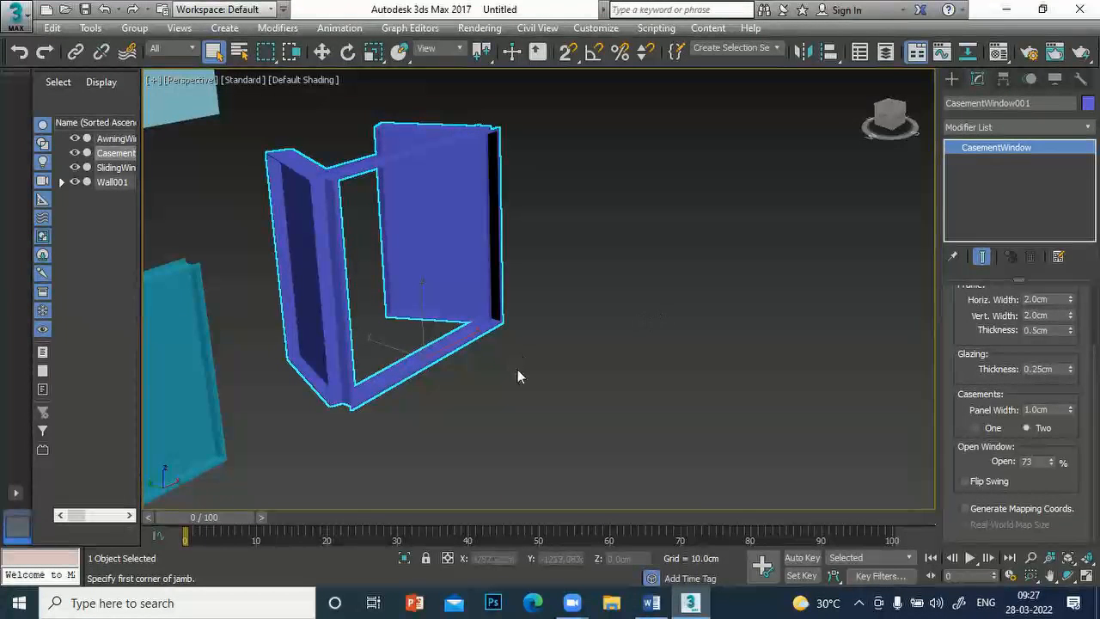
scroll(976, 353, up, 3)
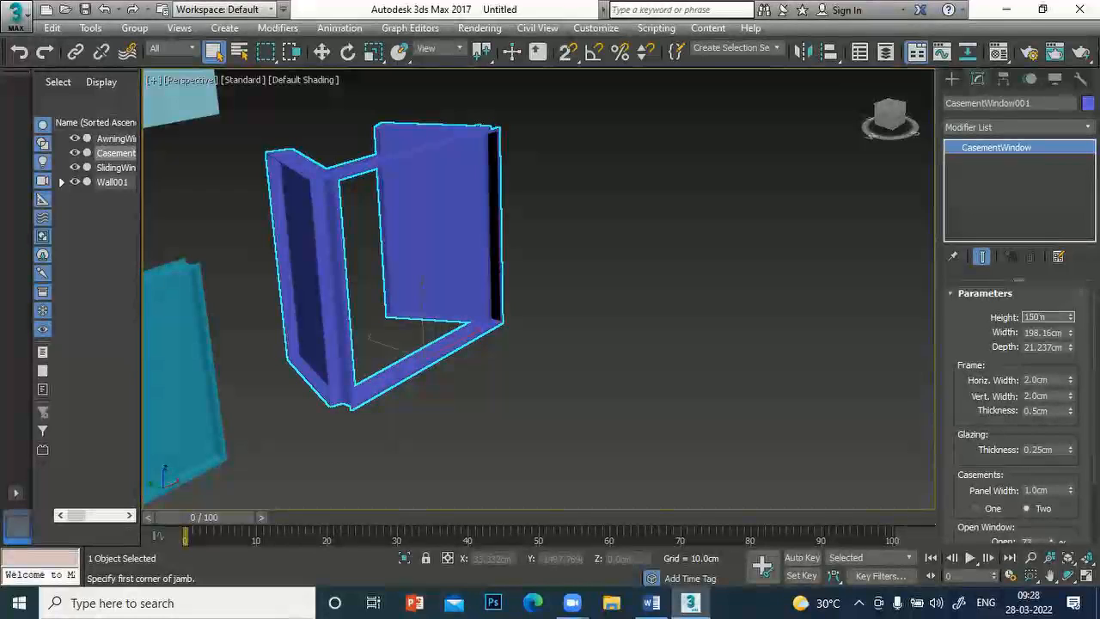
key(Return)
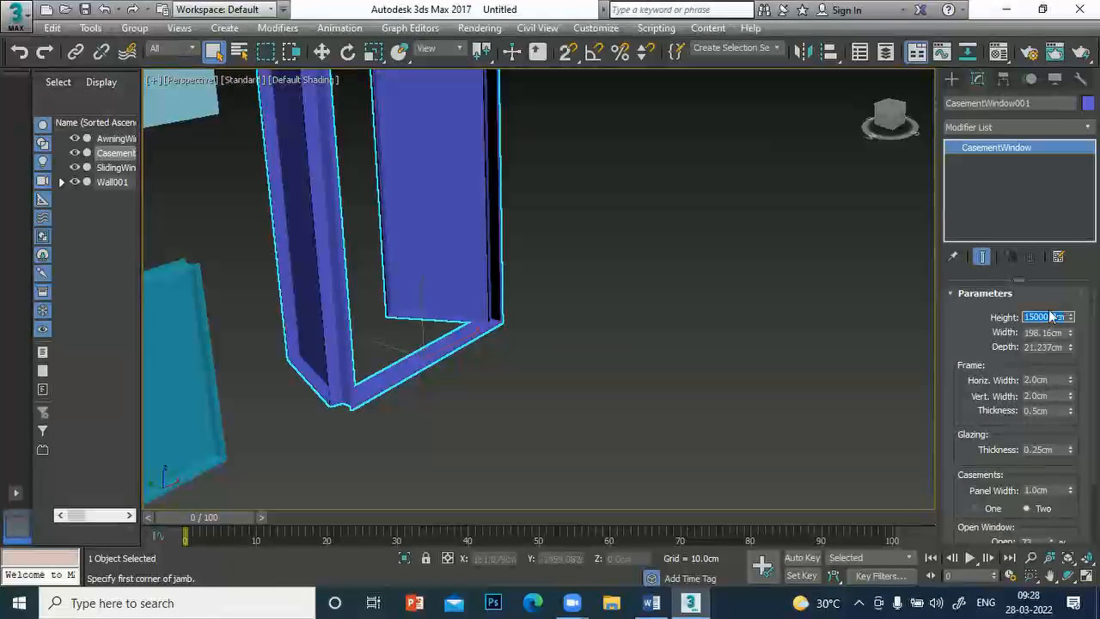
text(140)
key(Return)
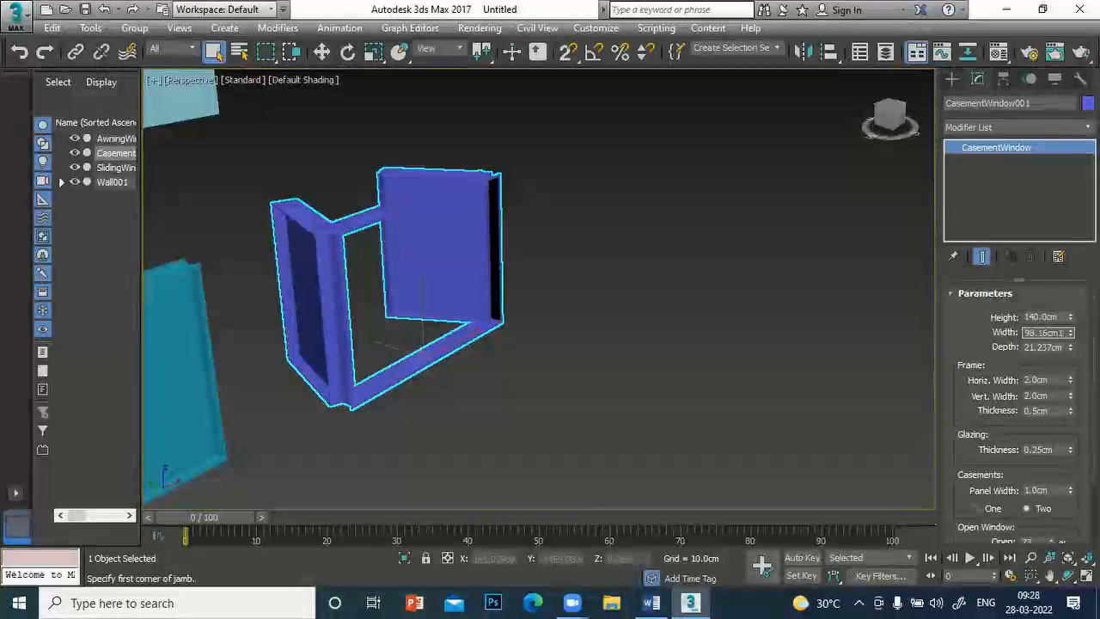
- Set the casement window's width to 150 cm and its depth to 5 cm
key(Return)
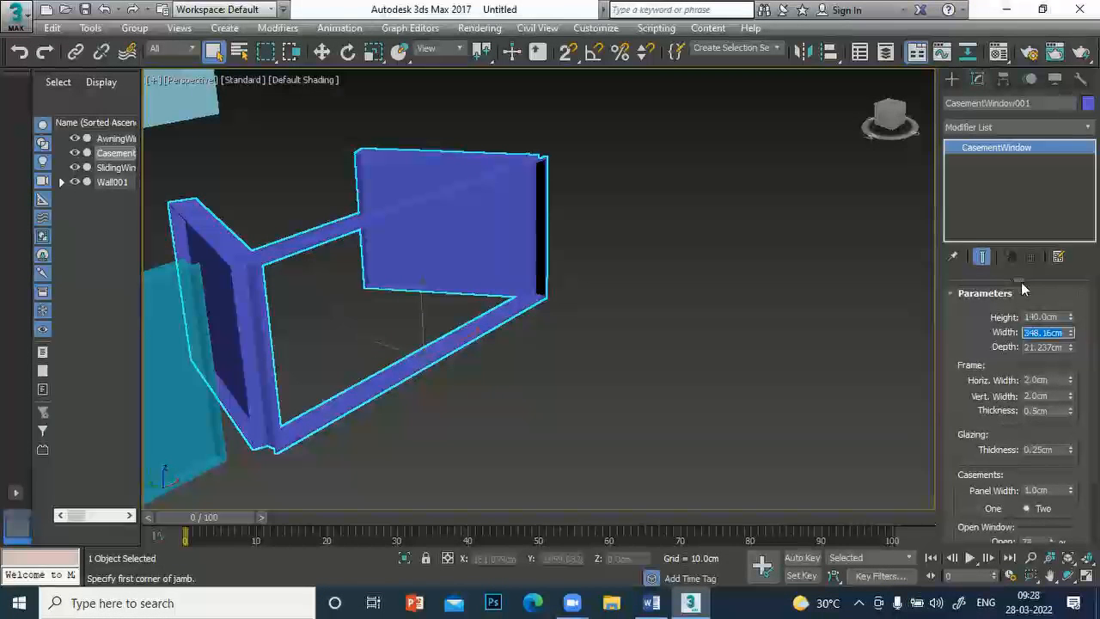
text(150)
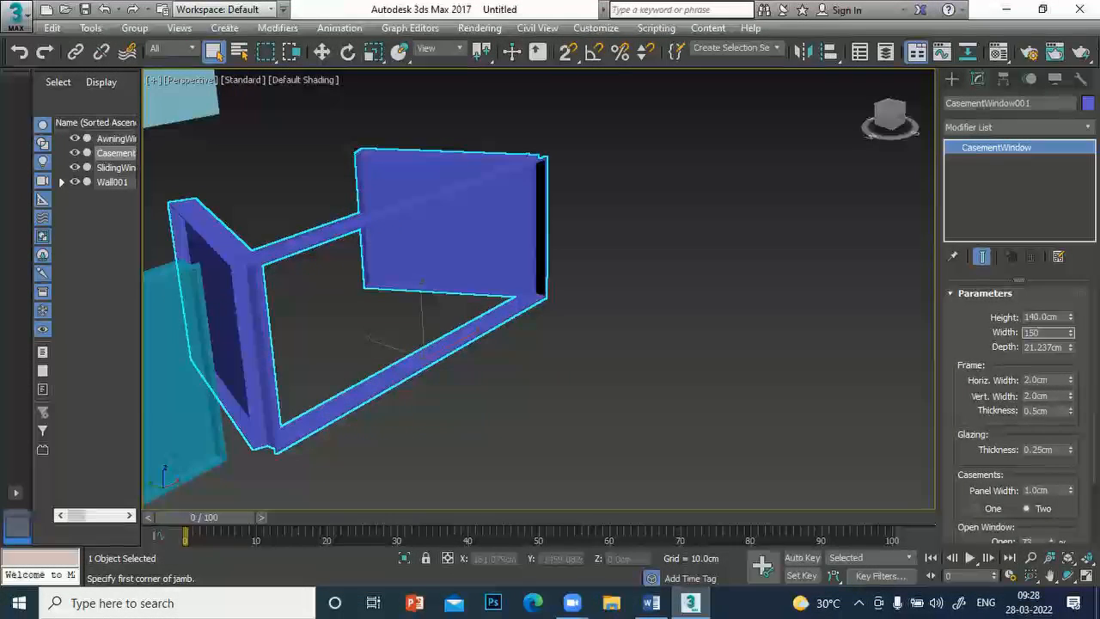
key(Return)
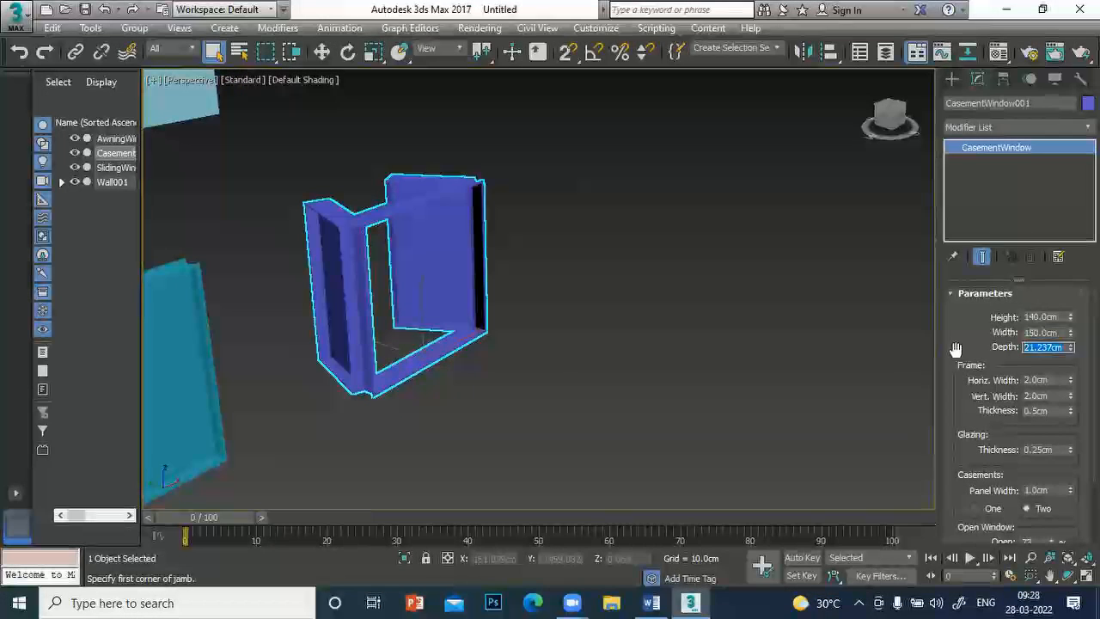
text(5)
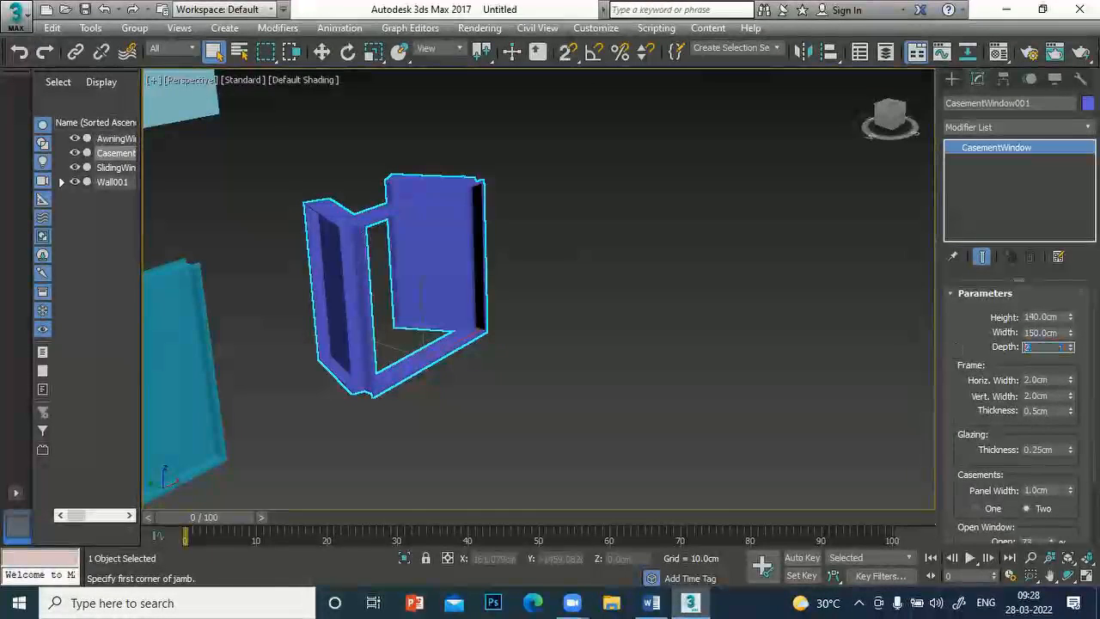
key(Return)
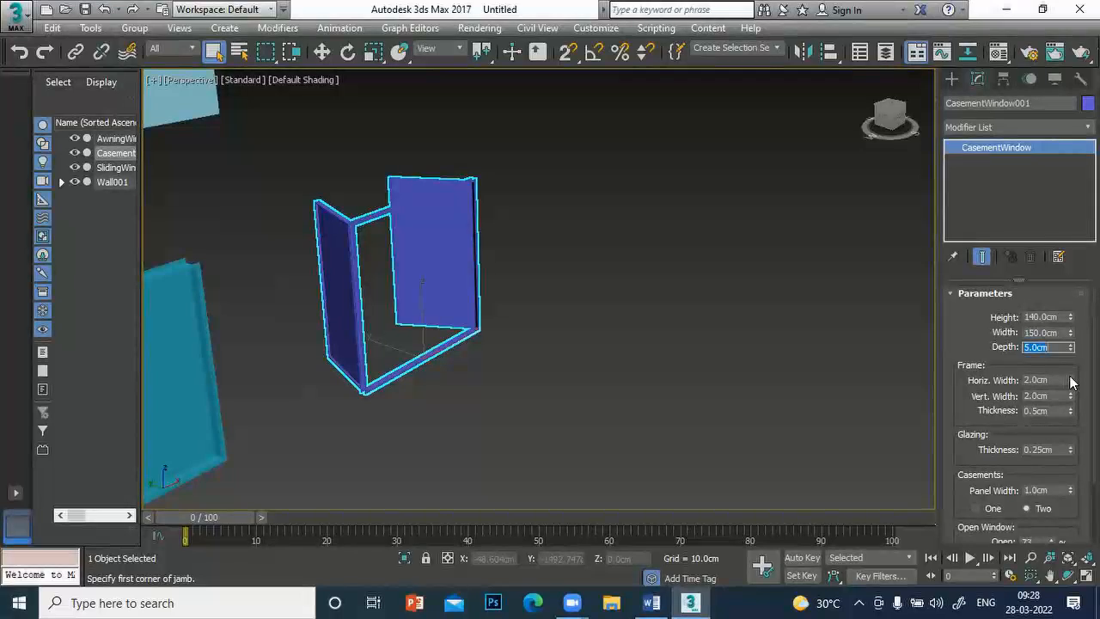
- Set the casement window's frame to 6.5 cm horizontal width, 3.3 cm vertical width and 0.97 cm thickness
drag(1071, 381, 1080, 195)
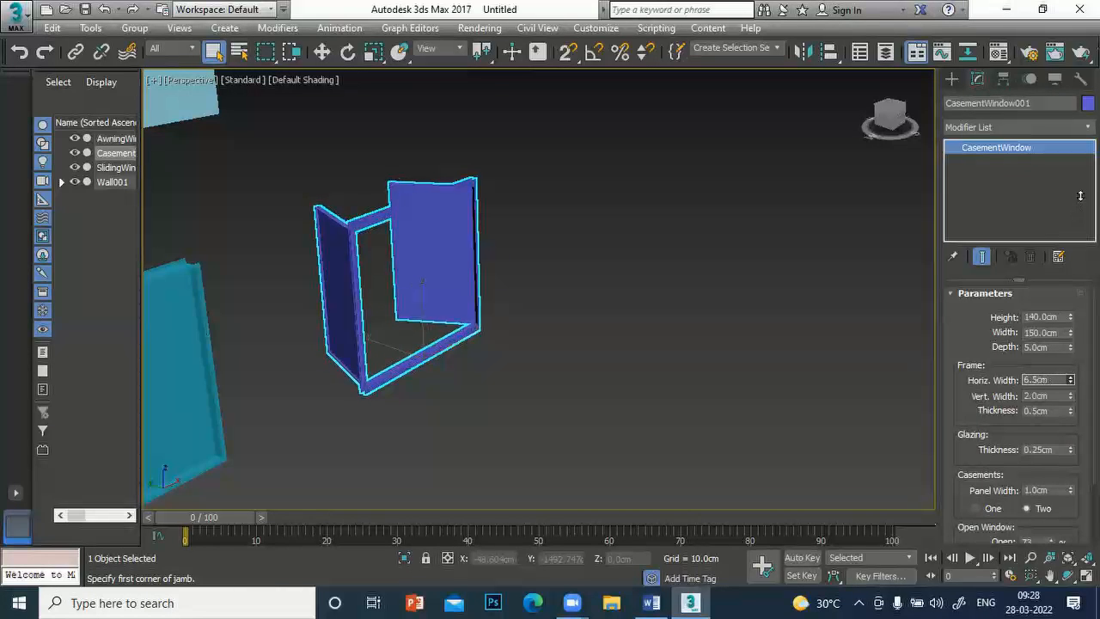
mouse_move(1072, 398)
mouse_down()
mouse_move(1064, 375)
mouse_move(1062, 403)
mouse_move(1059, 370)
mouse_up()
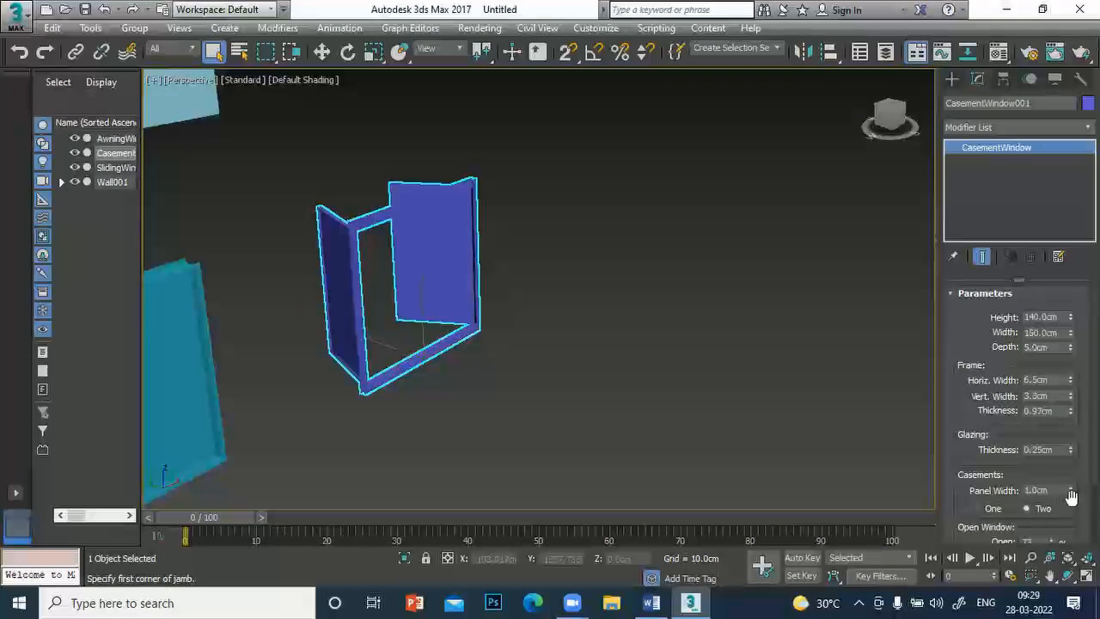
drag(1069, 429, 1066, 424)
right_click(1067, 424)
drag(1050, 476, 1050, 343)
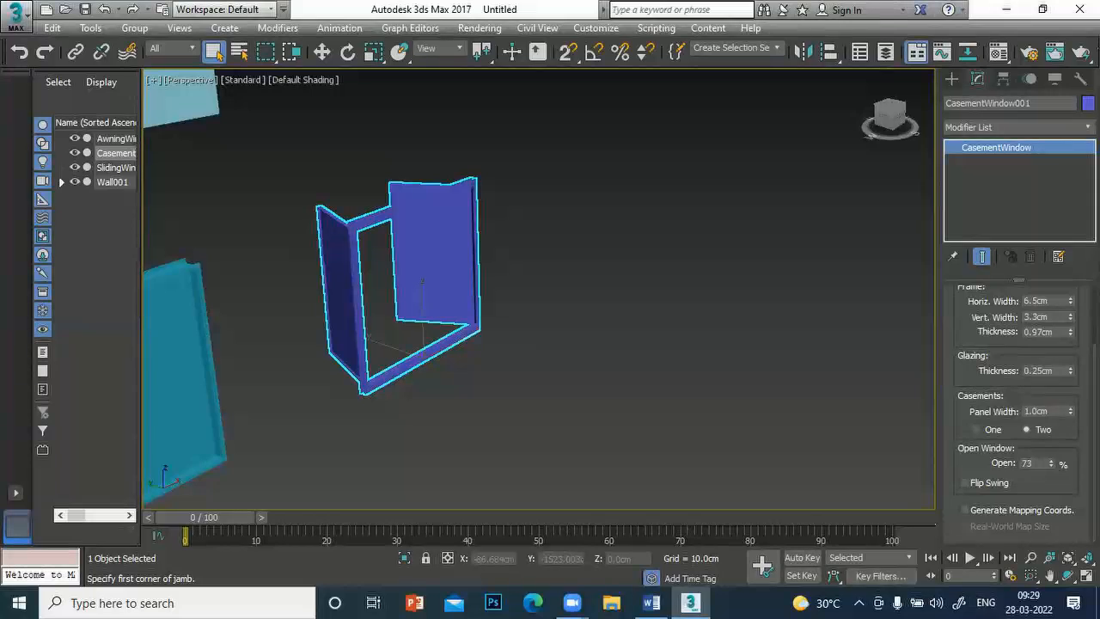
- Try a larger panel width and a single casement on the window, going back to 1.0 cm and two casements
drag(1068, 411, 1059, 382)
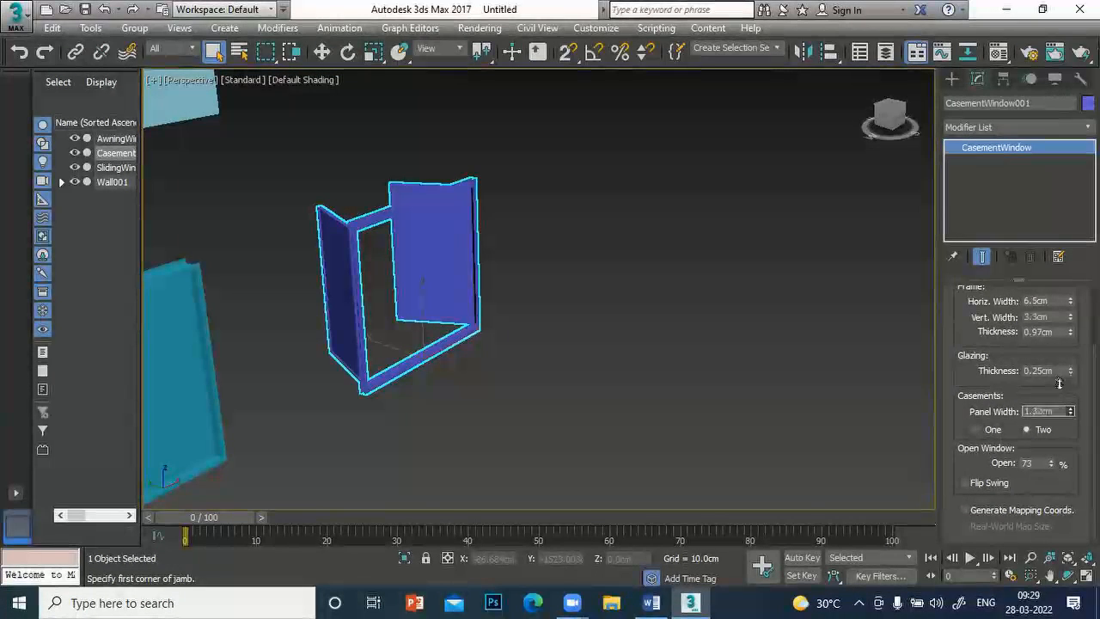
drag(1073, 427, 1074, 410)
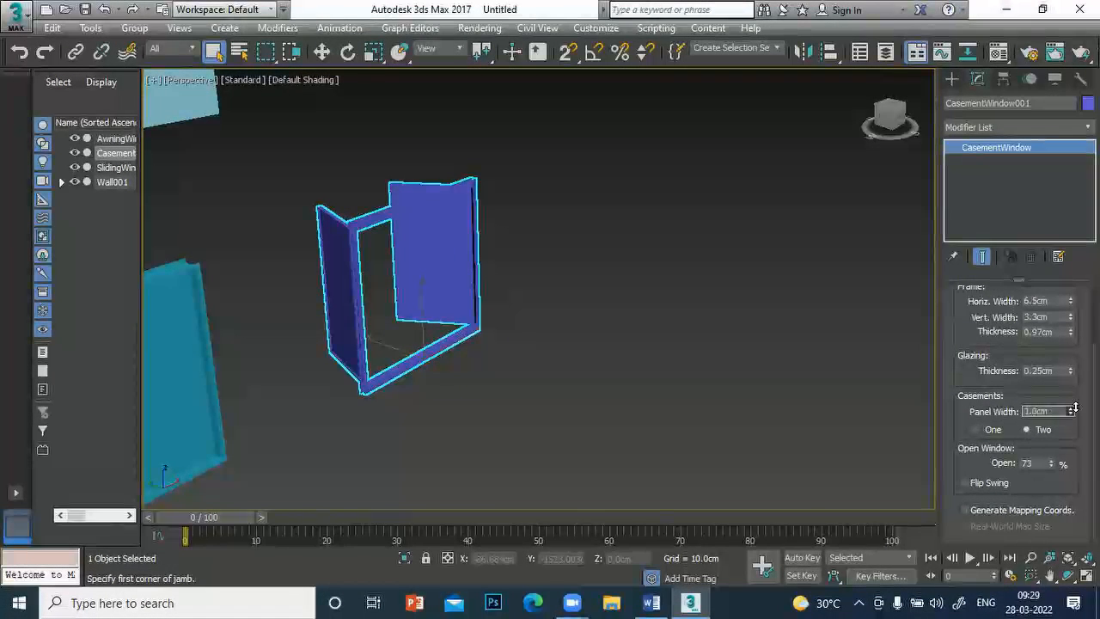
click(975, 429)
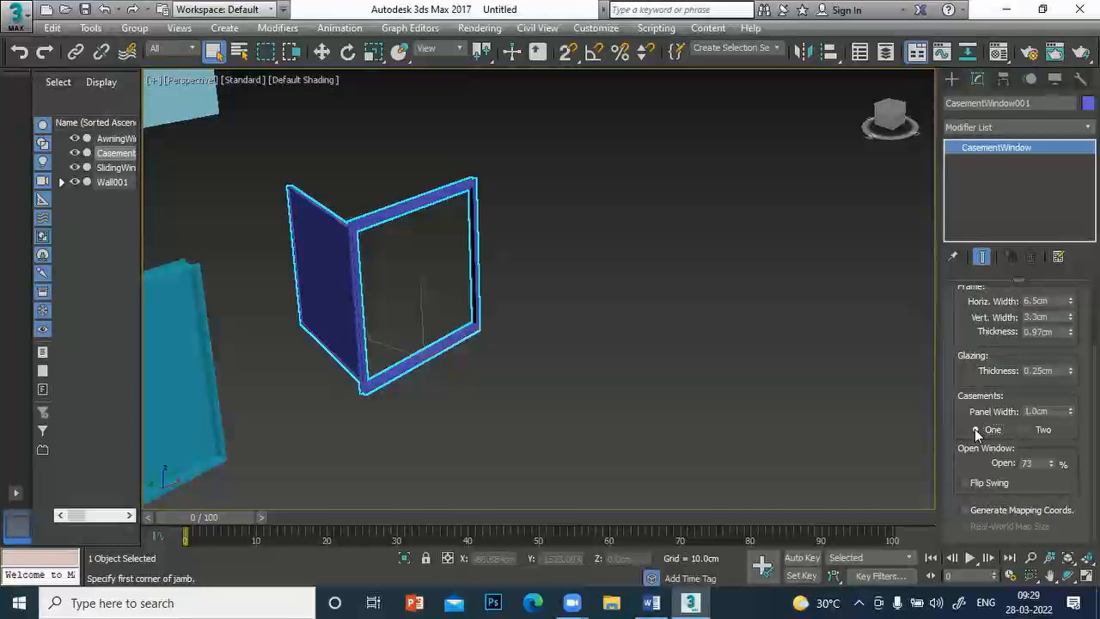
click(1031, 429)
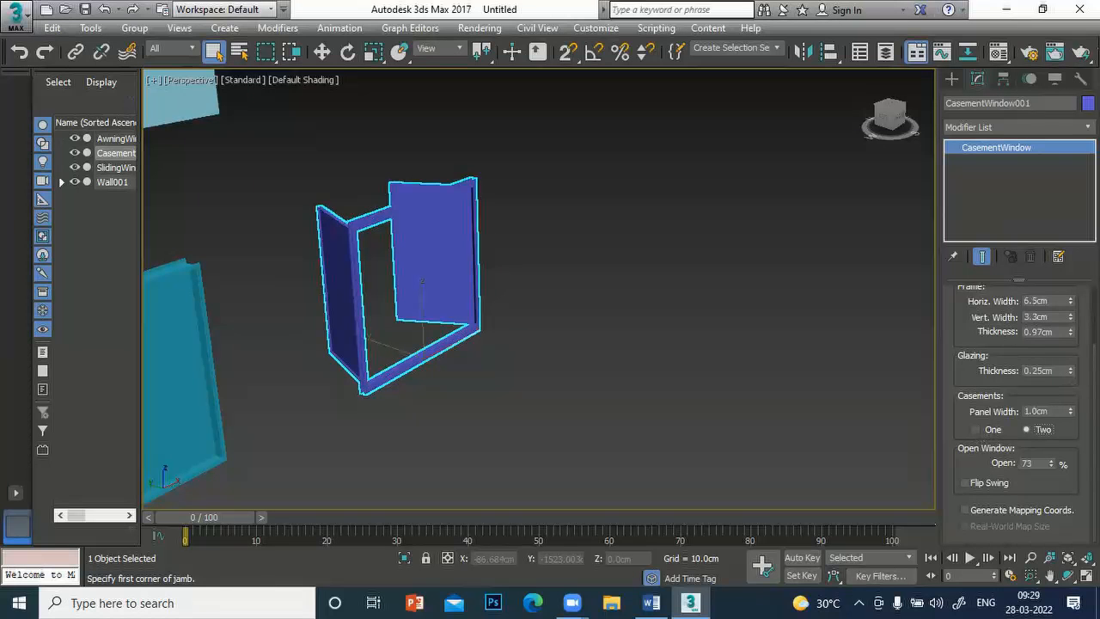
- Review the casement window's size, frame, glazing and opening parameters beside the other objects, and return to the window object types
scroll(977, 427, up, 2)
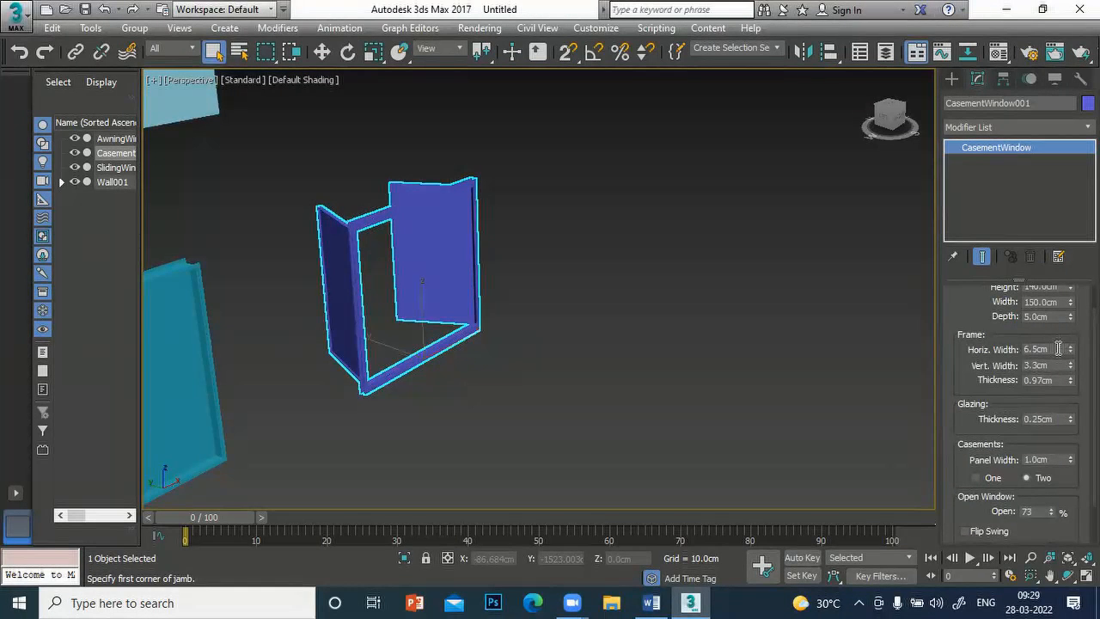
scroll(1025, 489, down, 2)
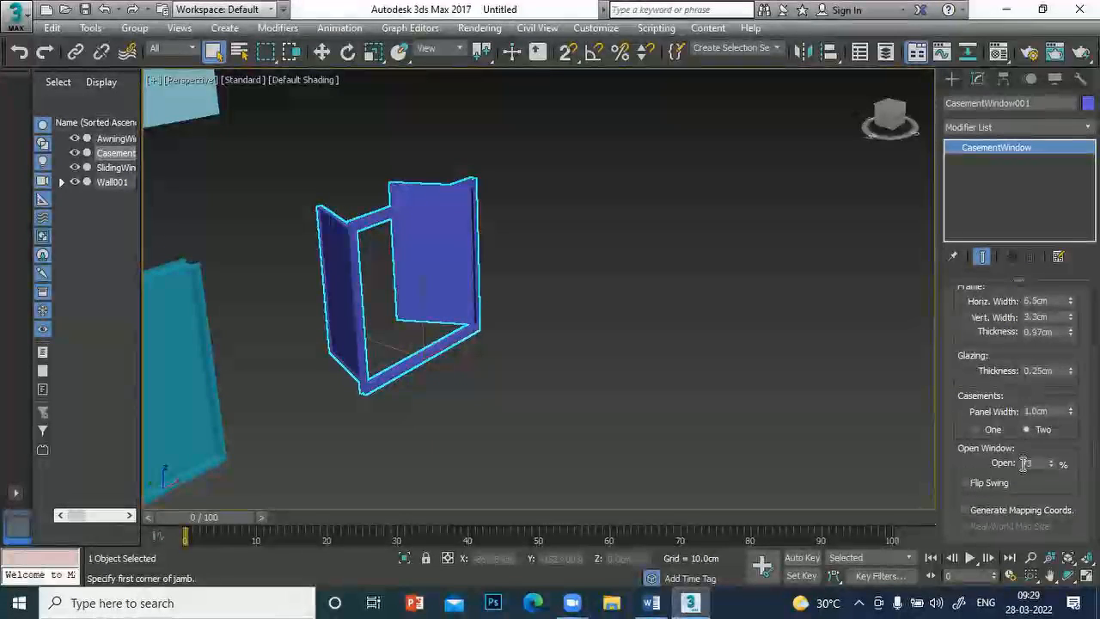
scroll(1042, 483, down, 1)
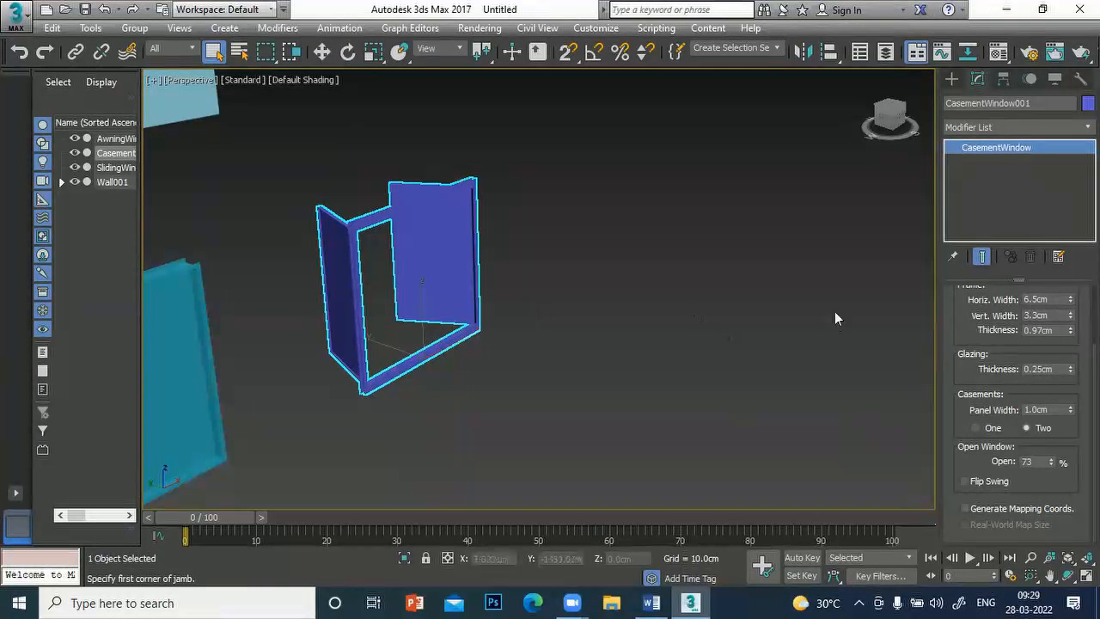
scroll(827, 258, down, 2)
scroll(823, 272, up, 3)
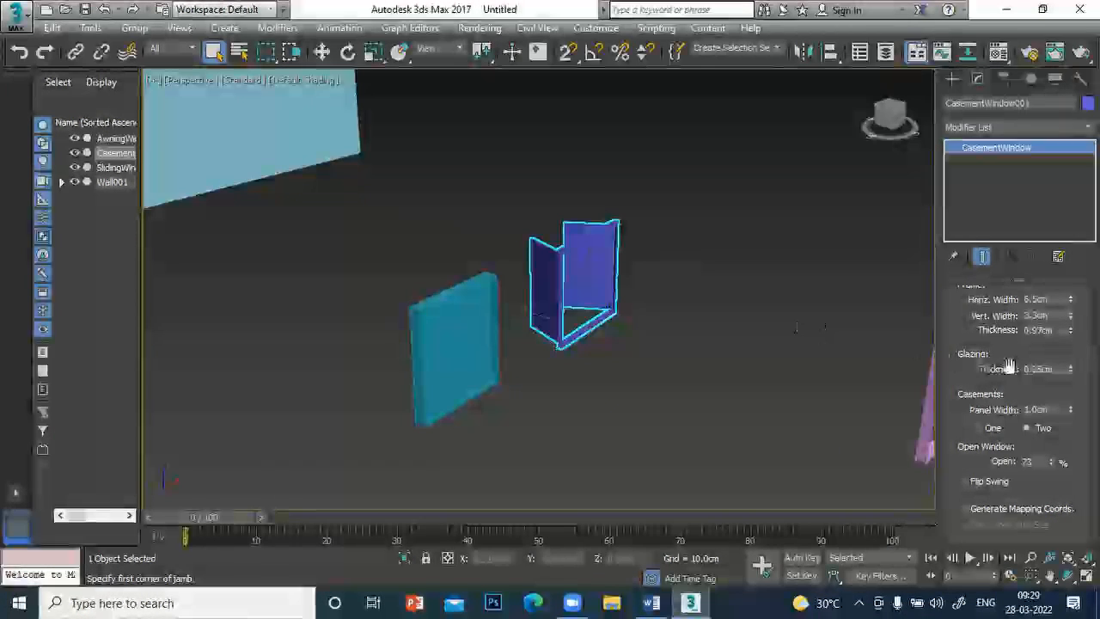
scroll(1005, 343, up, 3)
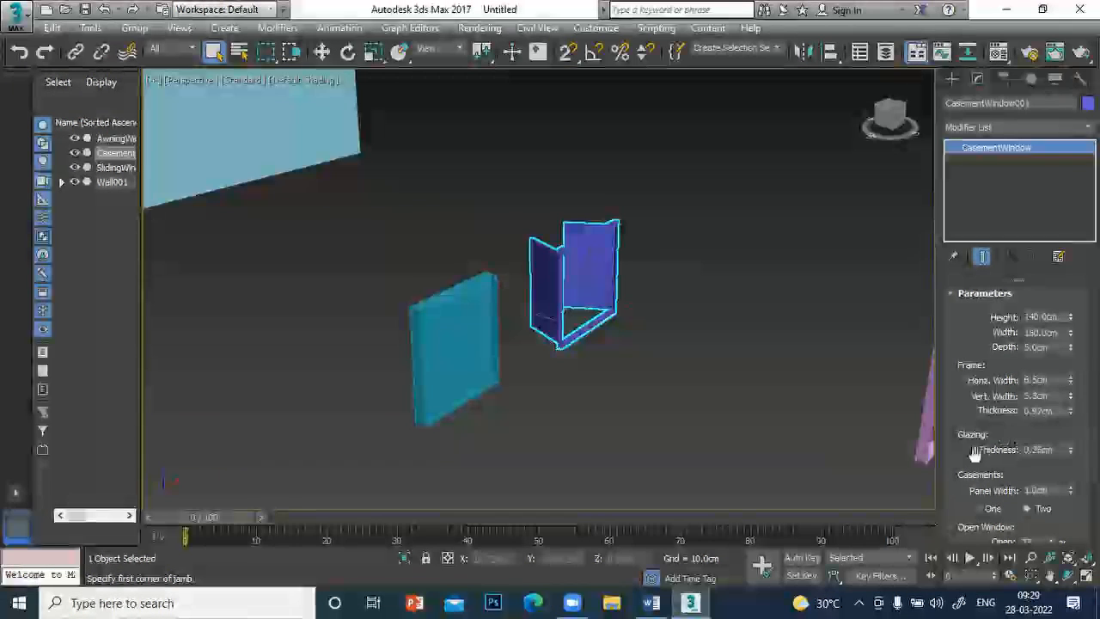
scroll(1023, 421, down, 1)
scroll(1029, 431, down, 2)
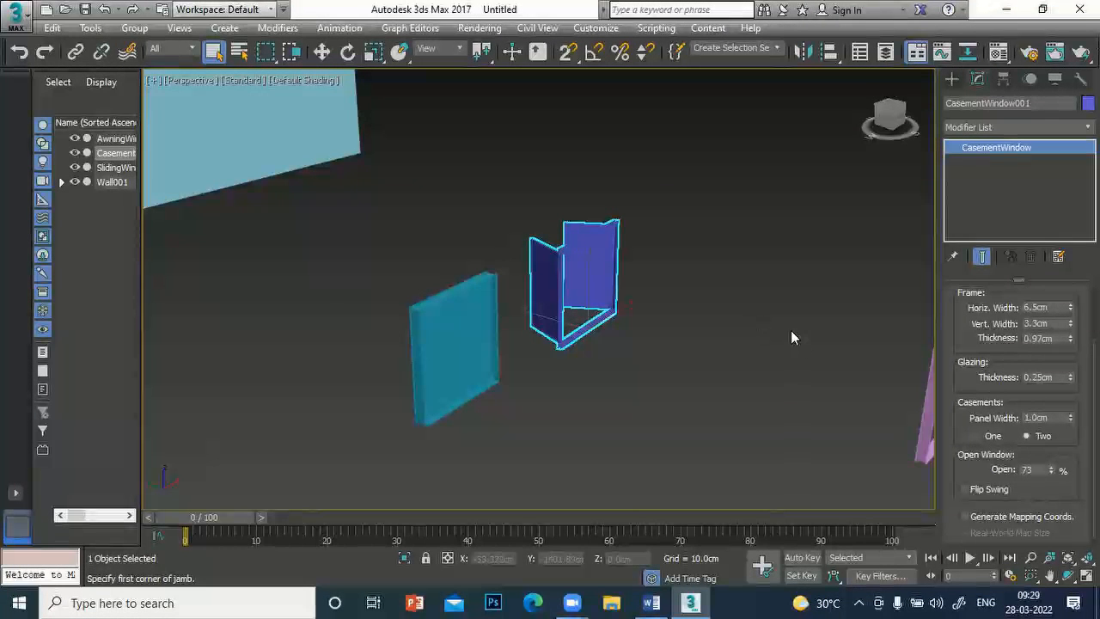
scroll(792, 329, down, 3)
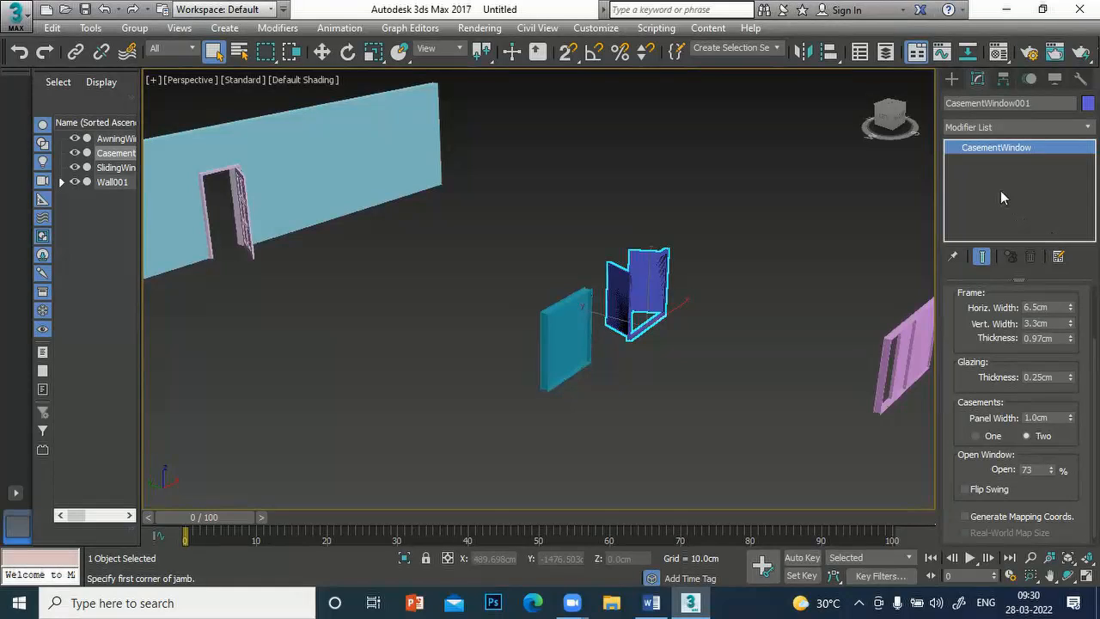
click(950, 79)
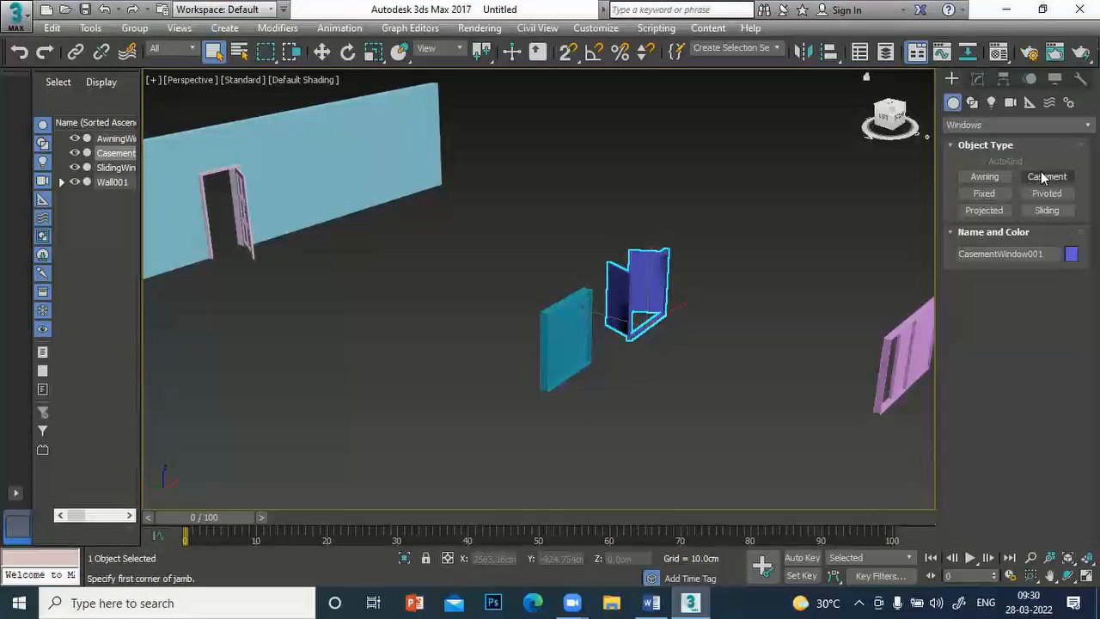